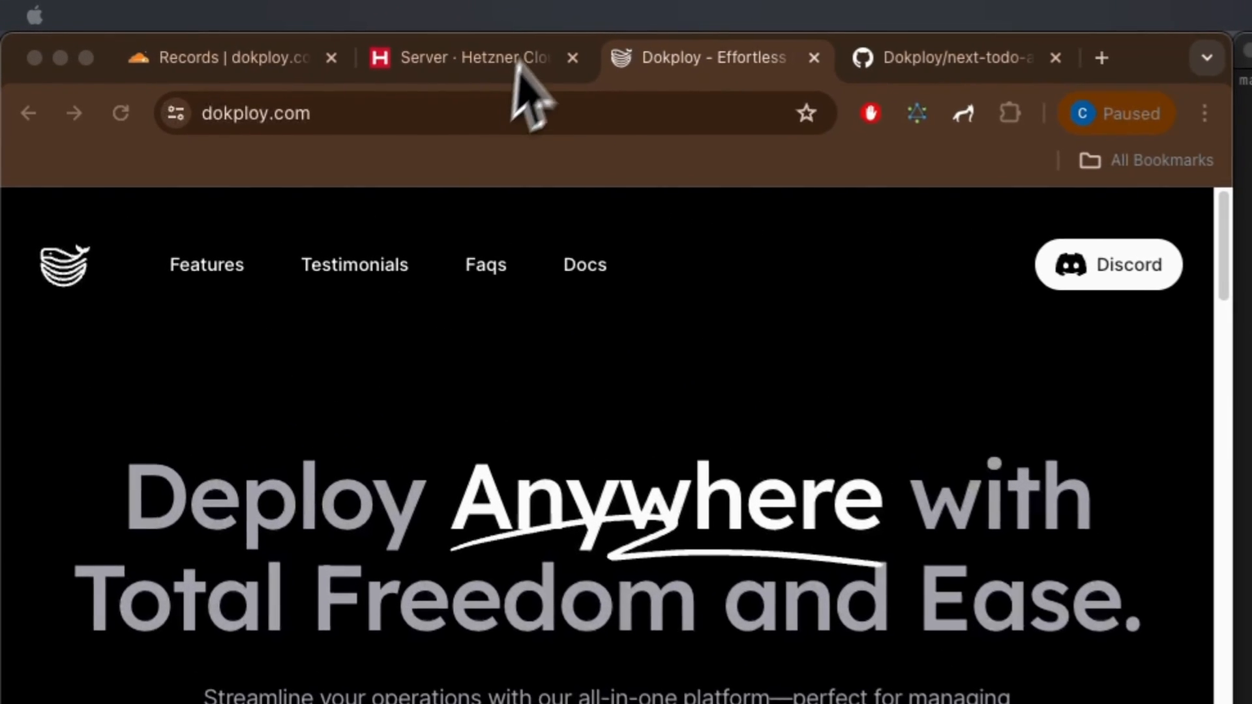
Step: Begin adding a new Hetzner Cloud server located in Ashburn, VA
{"action": "left_click", "coordinate": [508, 59]}
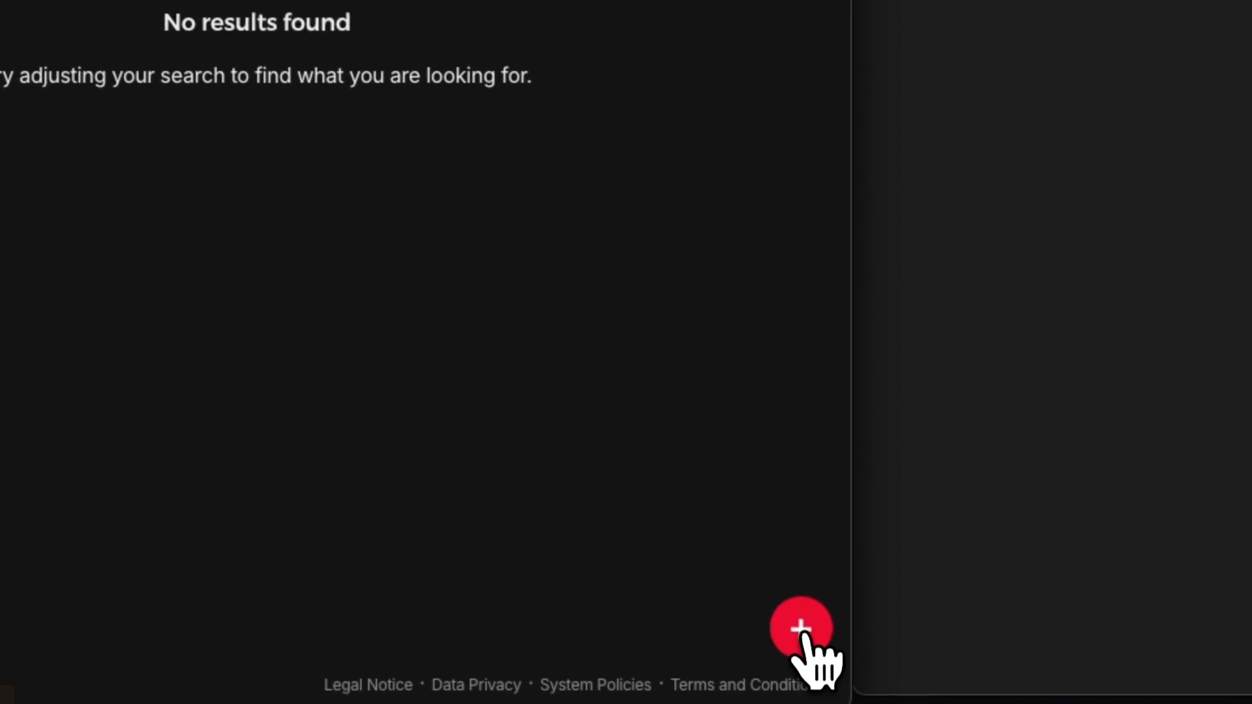
{"action": "left_click", "coordinate": [803, 632]}
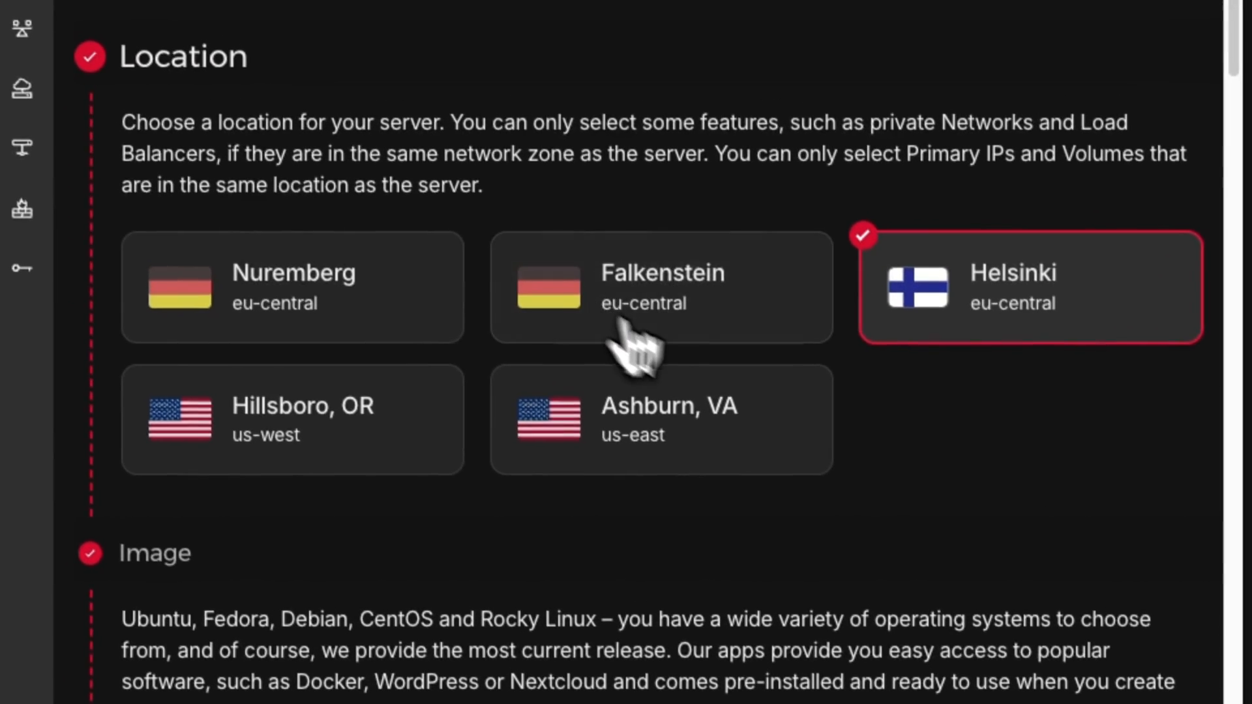
{"action": "scroll", "coordinate": [691, 326], "scroll_direction": "down", "scroll_amount": 4}
{"action": "scroll", "coordinate": [800, 338], "scroll_direction": "up", "scroll_amount": 4}
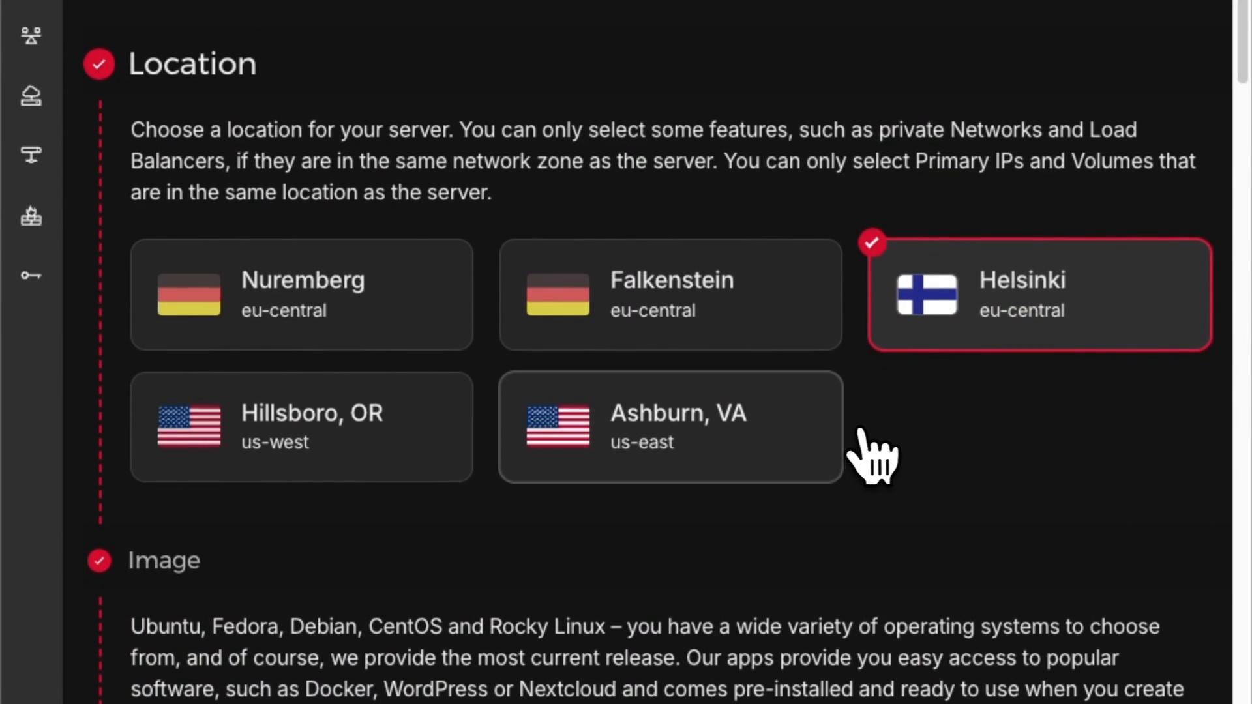
{"action": "left_click", "coordinate": [747, 444]}
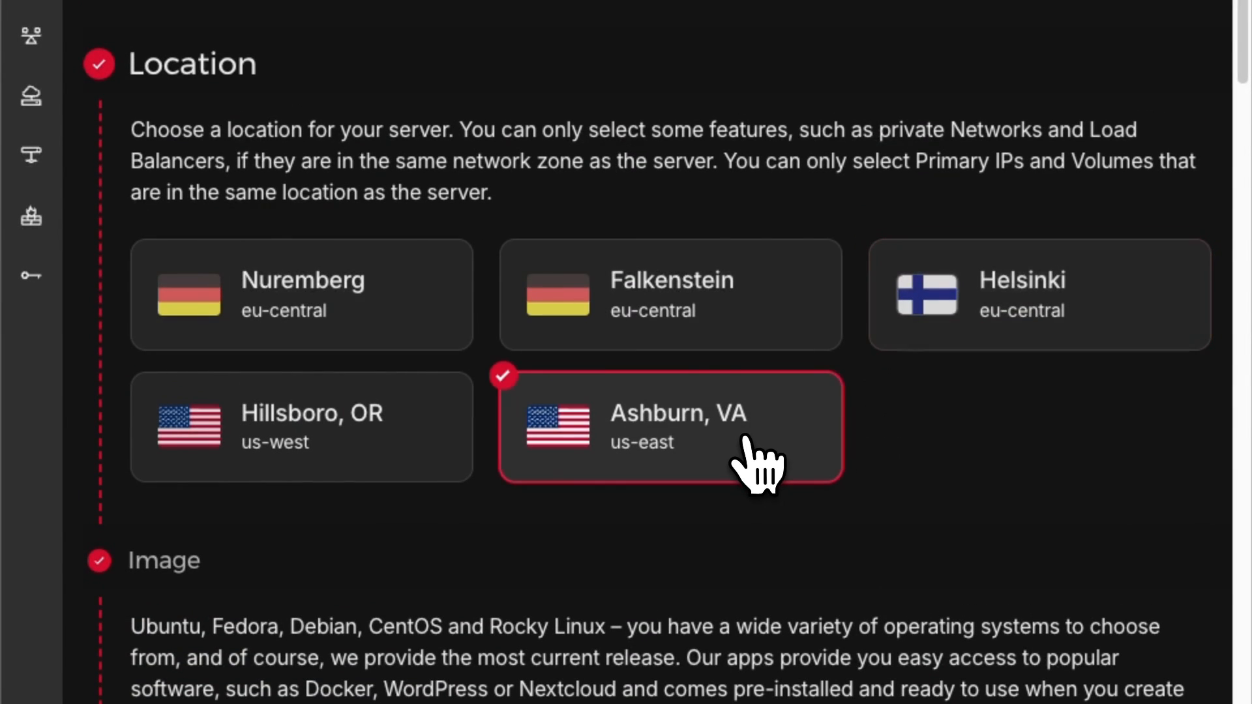
{"action": "scroll", "coordinate": [671, 517], "scroll_direction": "down", "scroll_amount": 7}
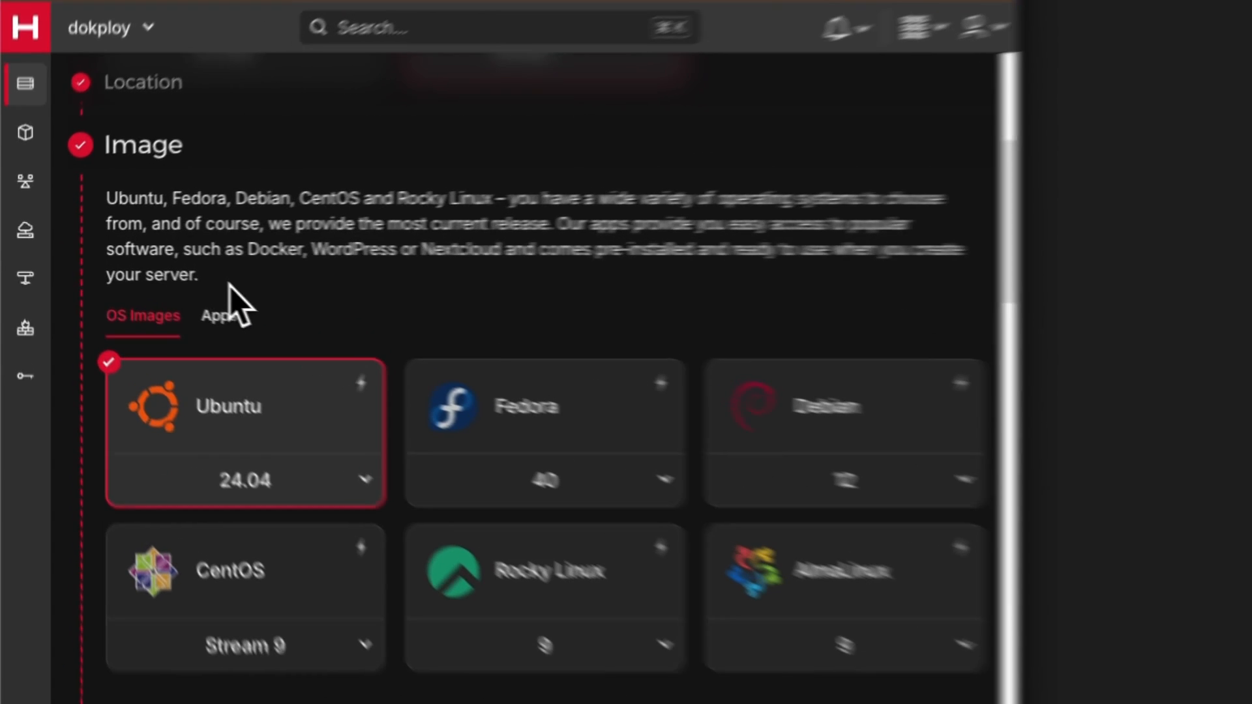
Step: Keep the Ubuntu 24.04 image and choose the Shared vCPU CPX11 server type
{"action": "left_click_drag", "start_coordinate": [153, 289], "coordinate": [60, 193]}
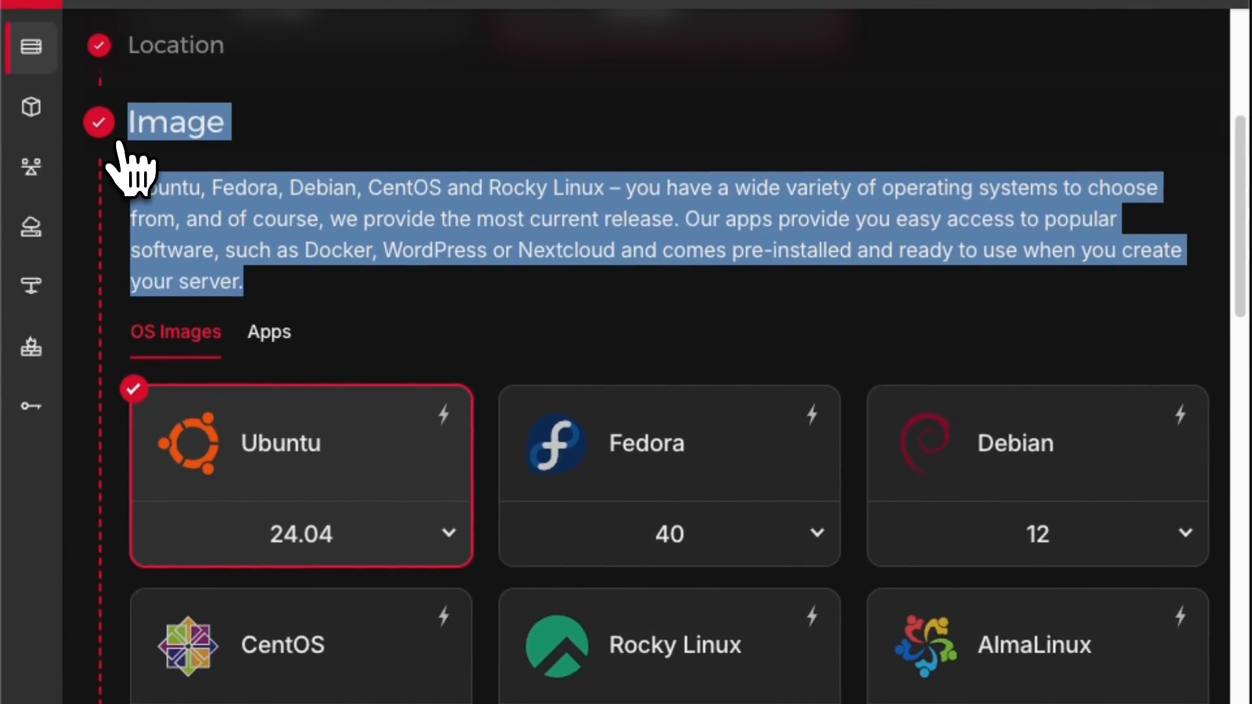
{"action": "left_click", "coordinate": [336, 295]}
{"action": "scroll", "coordinate": [365, 486], "scroll_direction": "down", "scroll_amount": 1}
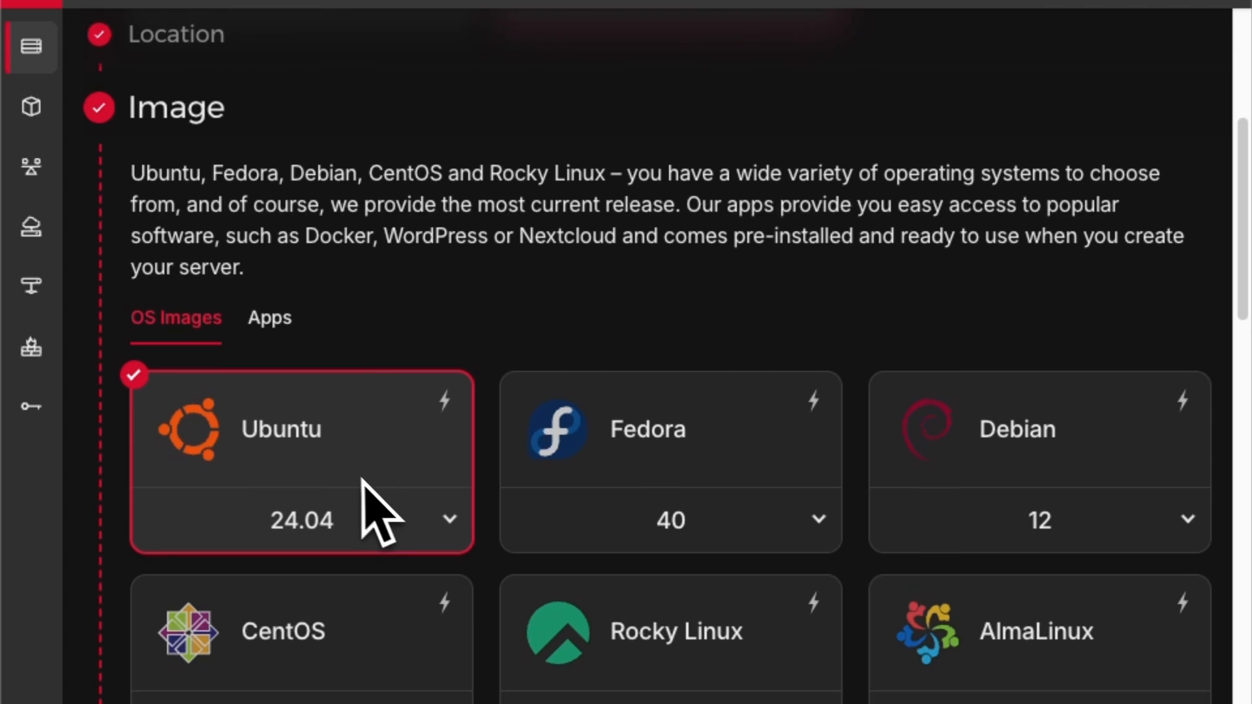
{"action": "scroll", "coordinate": [362, 482], "scroll_direction": "down", "scroll_amount": 3}
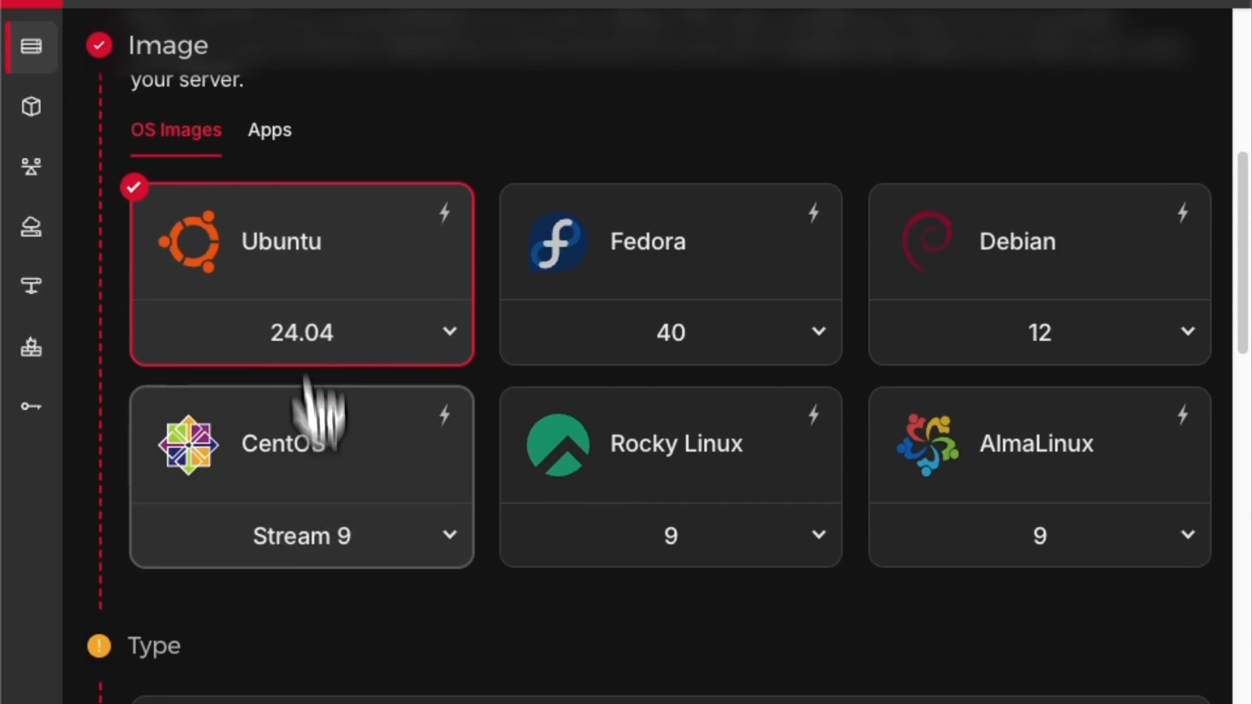
{"action": "scroll", "coordinate": [365, 522], "scroll_direction": "down", "scroll_amount": 4}
{"action": "left_click", "coordinate": [604, 525]}
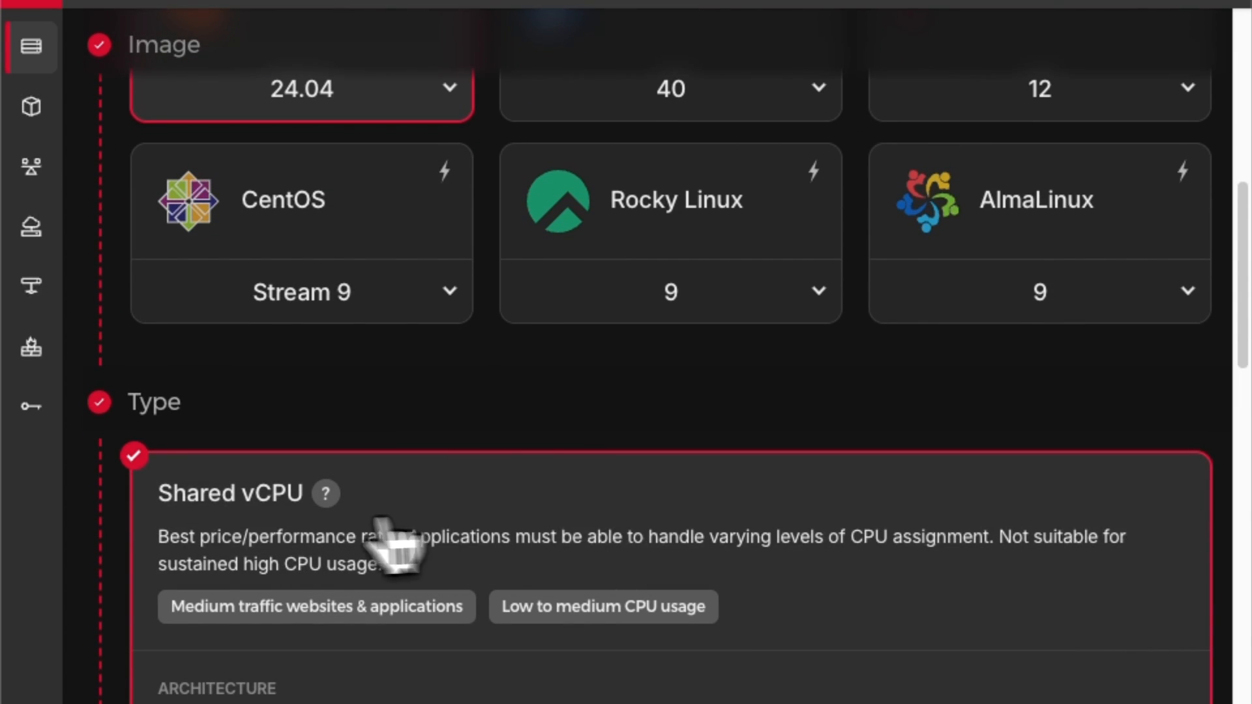
{"action": "scroll", "coordinate": [264, 457], "scroll_direction": "down", "scroll_amount": 3}
{"action": "scroll", "coordinate": [300, 346], "scroll_direction": "down", "scroll_amount": 4}
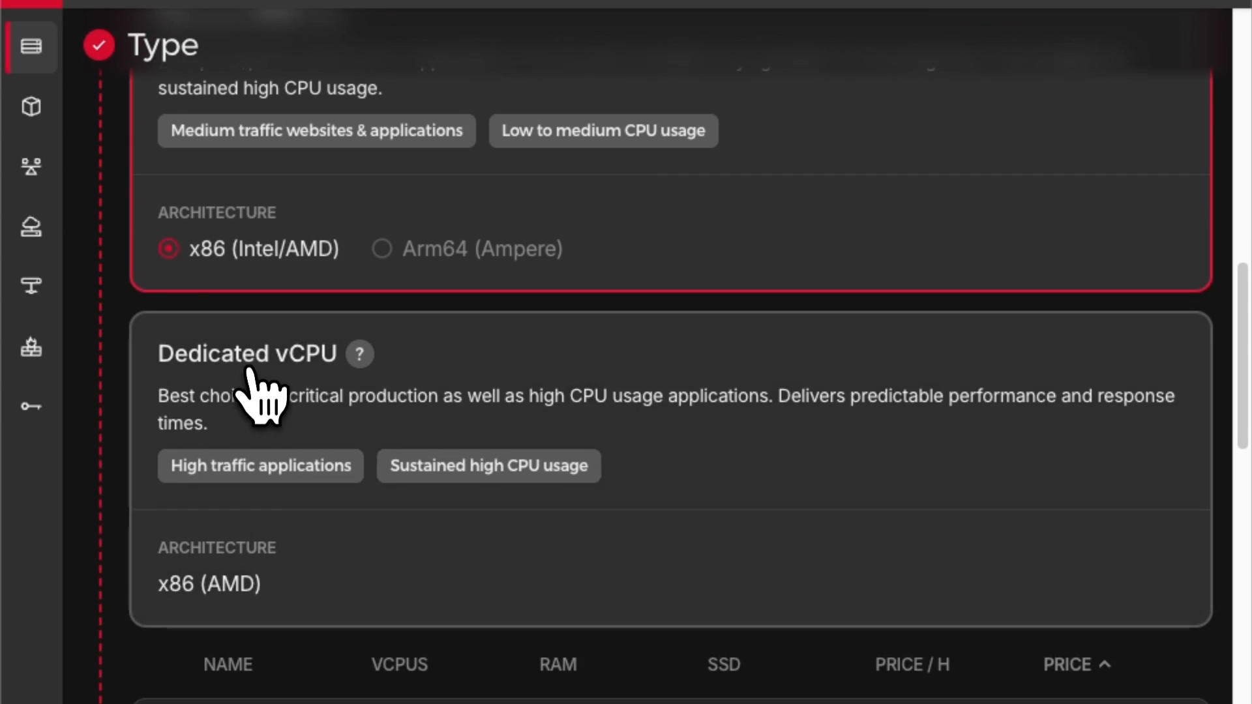
{"action": "scroll", "coordinate": [261, 394], "scroll_direction": "down", "scroll_amount": 2}
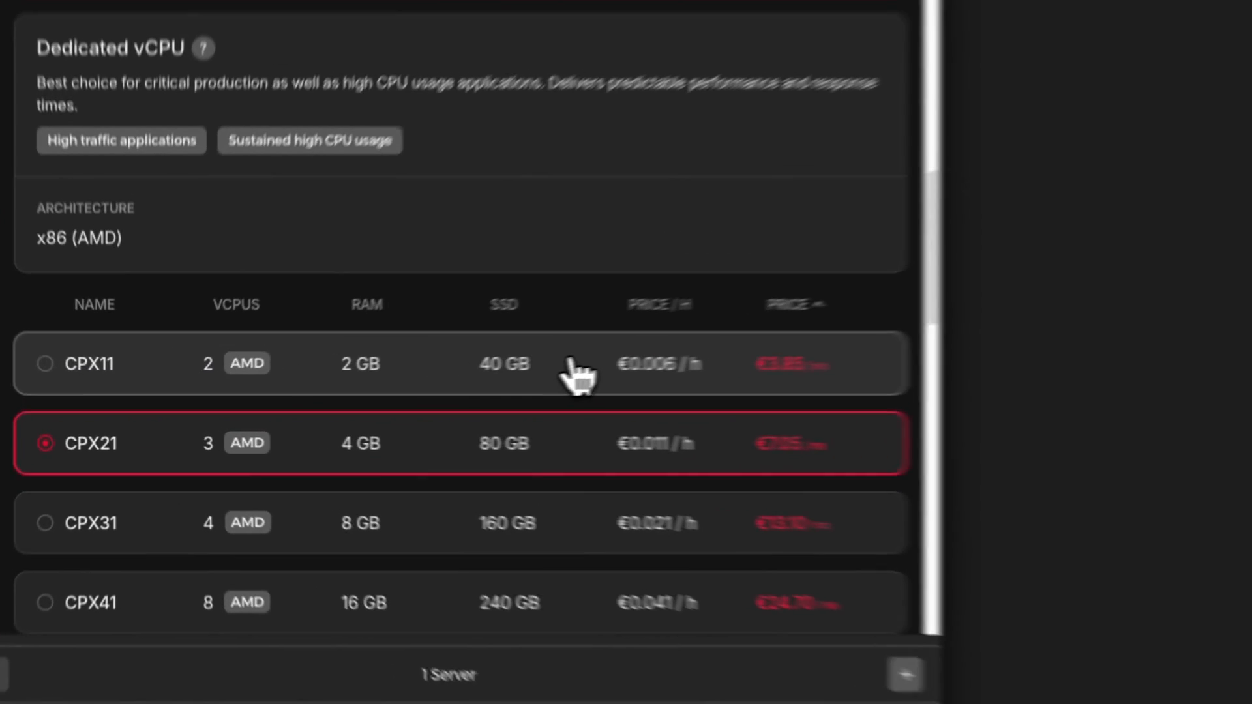
{"action": "left_click", "coordinate": [424, 390]}
Step: Create & buy the server, then open the new ubuntu-2gb-ash-2 server's overview
{"action": "scroll", "coordinate": [365, 397], "scroll_direction": "down", "scroll_amount": 2}
{"action": "scroll", "coordinate": [351, 401], "scroll_direction": "down", "scroll_amount": 5}
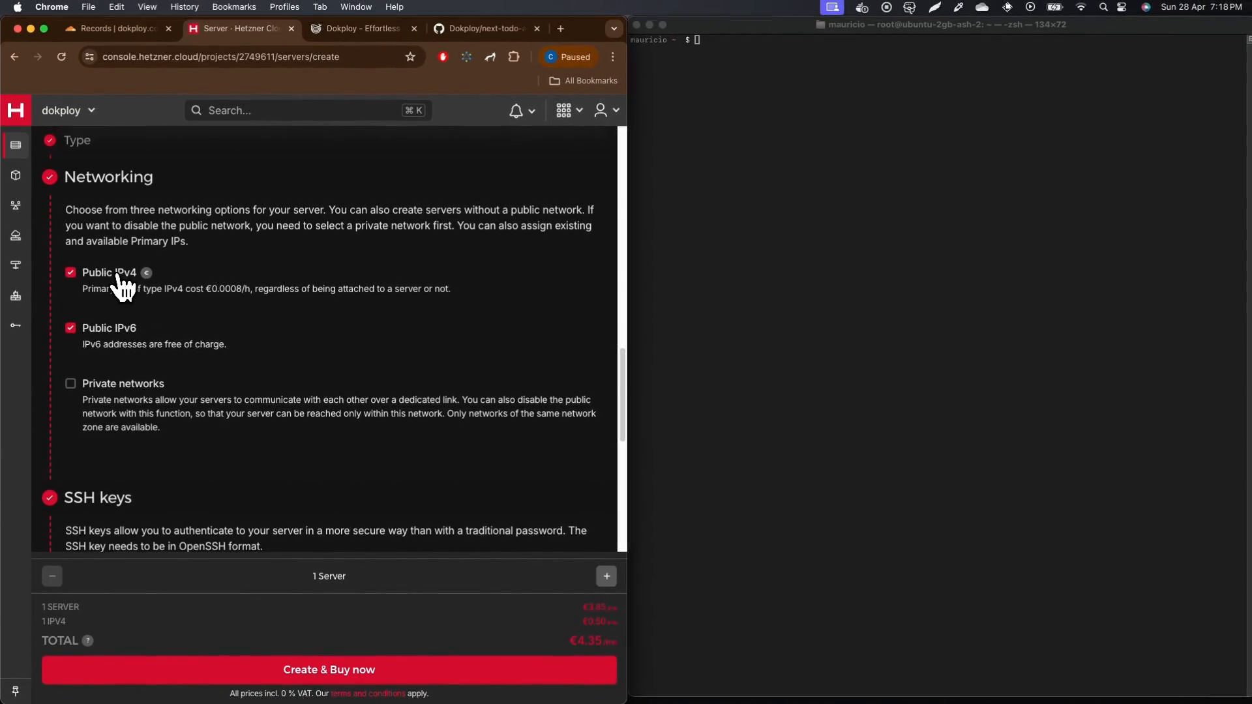
{"action": "scroll", "coordinate": [139, 302], "scroll_direction": "down", "scroll_amount": 5}
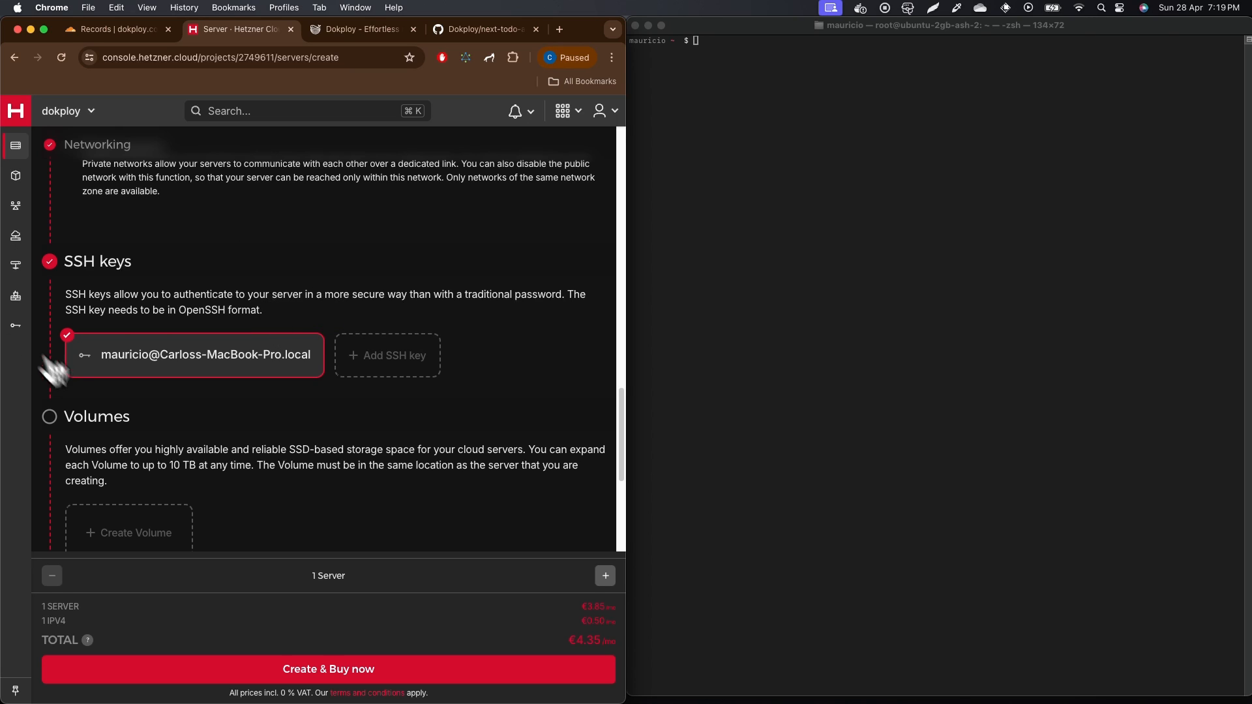
{"action": "scroll", "coordinate": [146, 419], "scroll_direction": "down", "scroll_amount": 7}
{"action": "scroll", "coordinate": [221, 442], "scroll_direction": "down", "scroll_amount": 12}
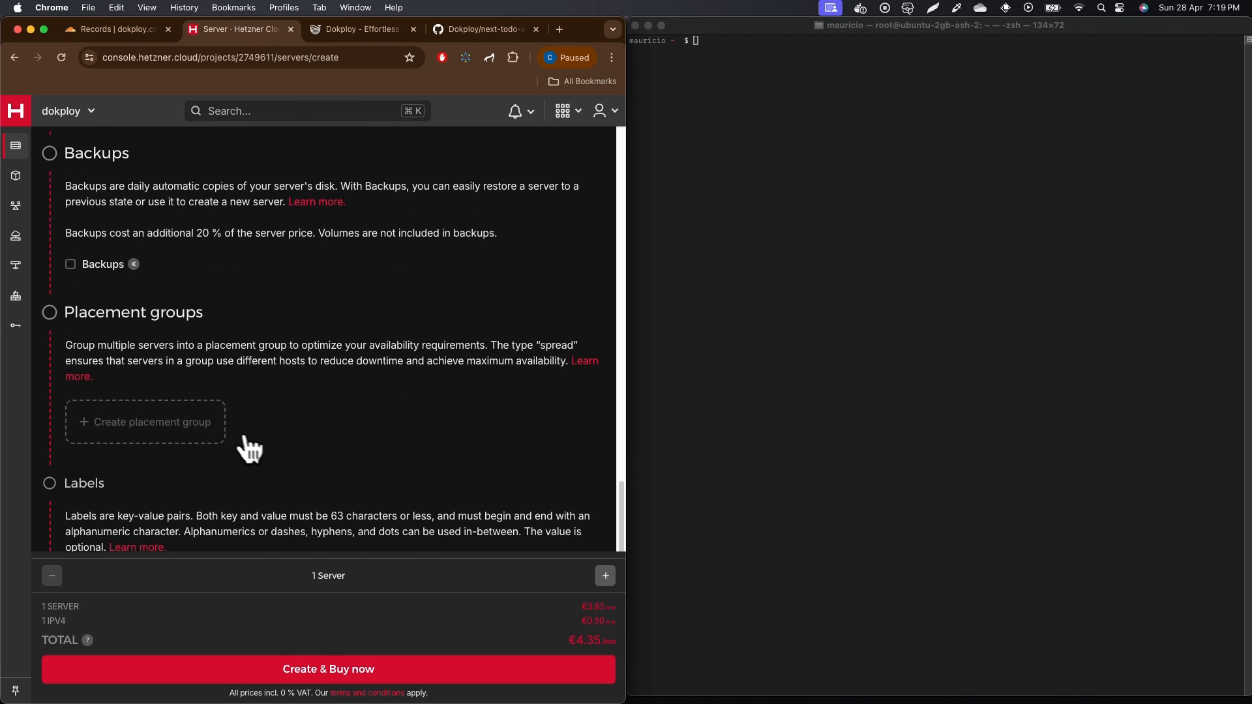
{"action": "scroll", "coordinate": [286, 466], "scroll_direction": "up", "scroll_amount": 8}
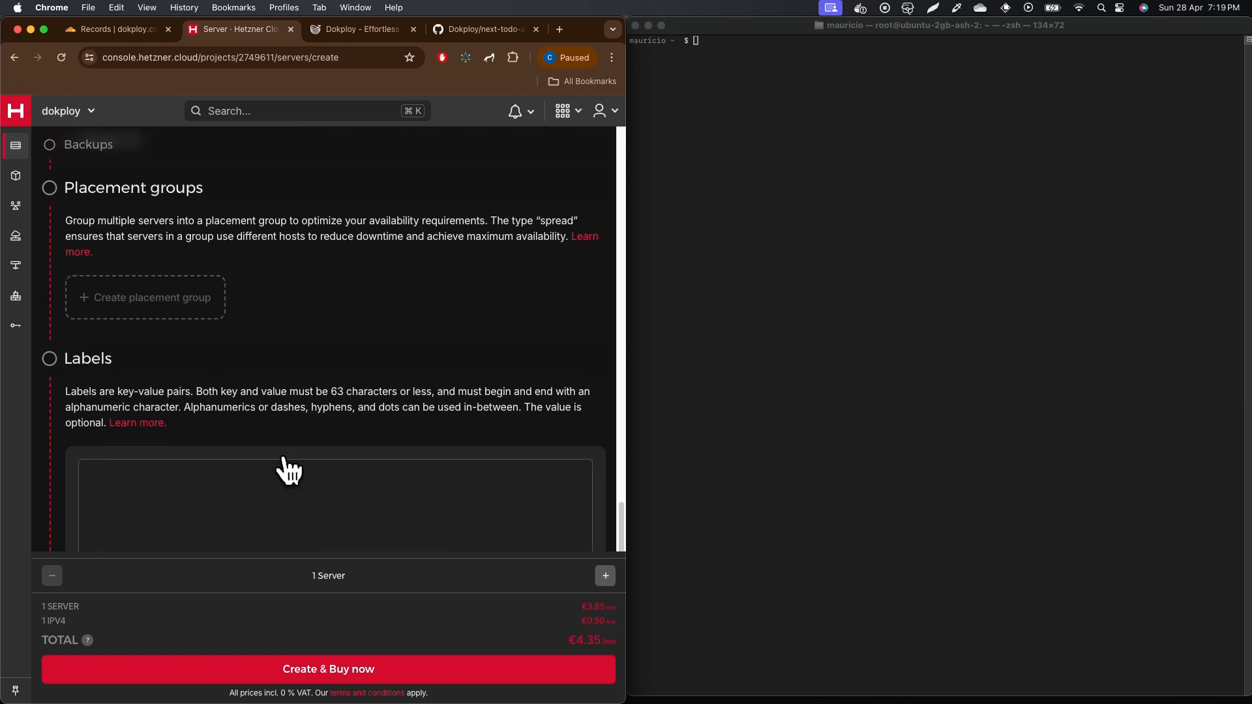
{"action": "left_click", "coordinate": [365, 671]}
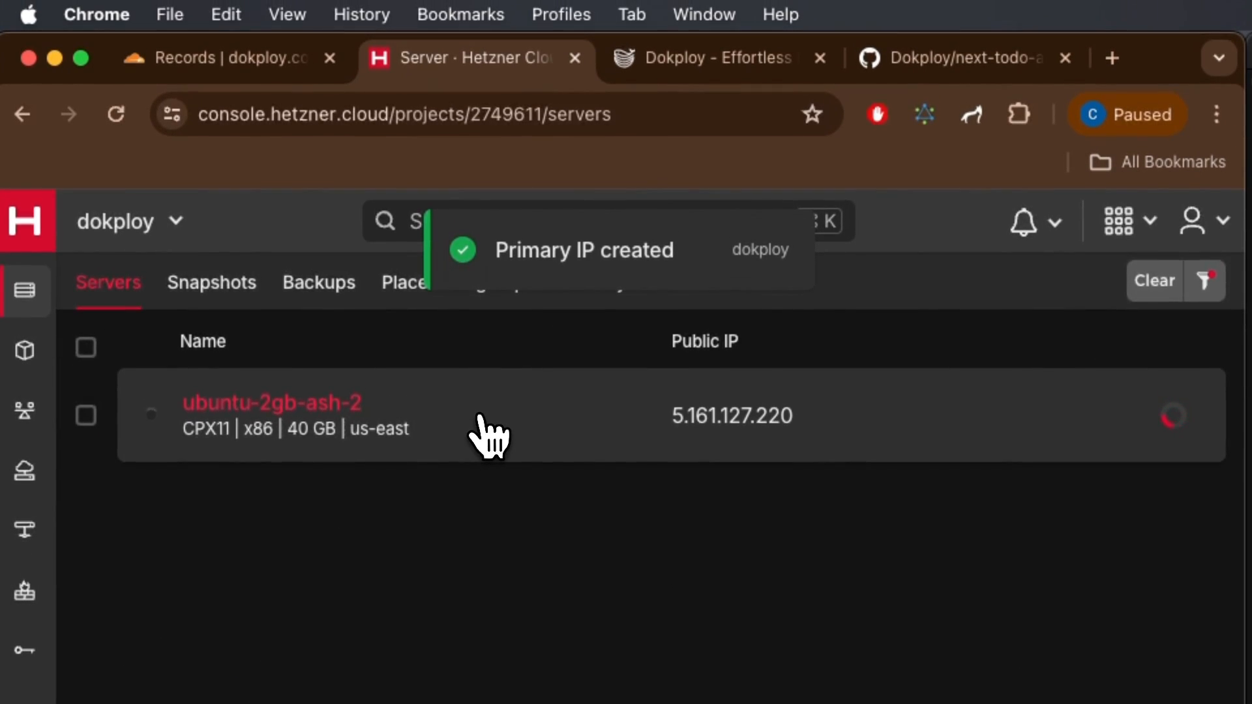
{"action": "left_click", "coordinate": [489, 433]}
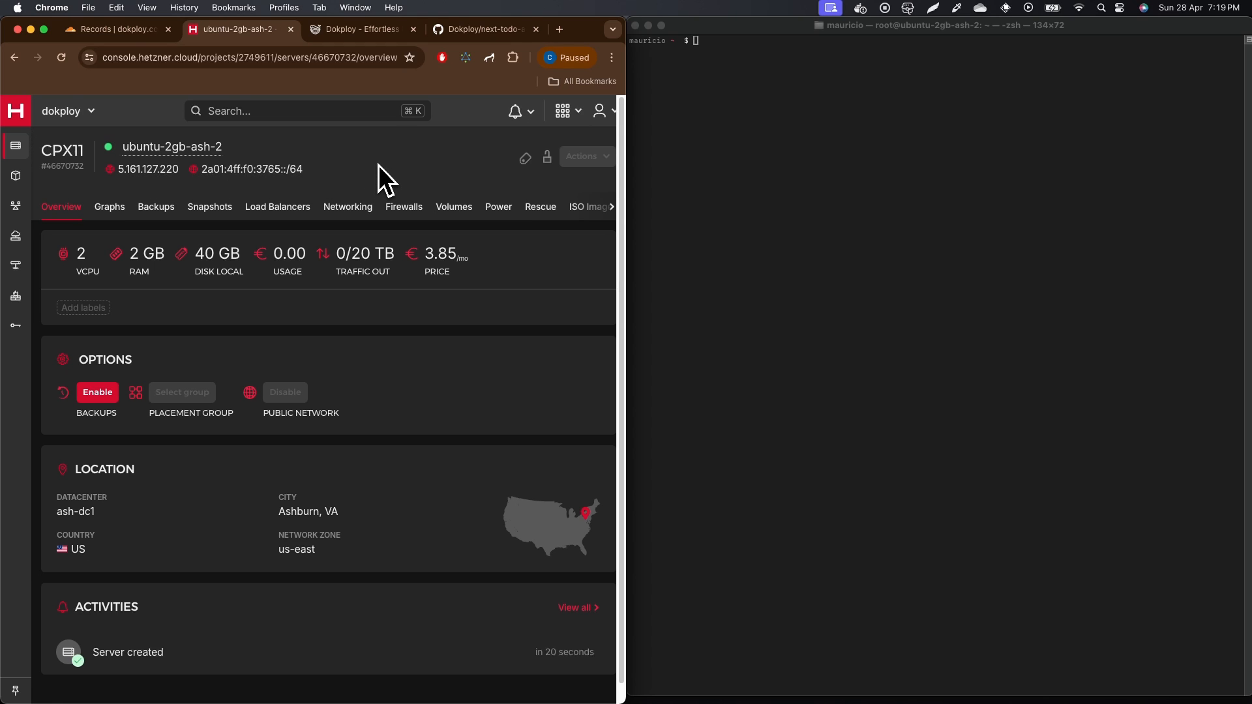
{"action": "left_click", "coordinate": [148, 169]}
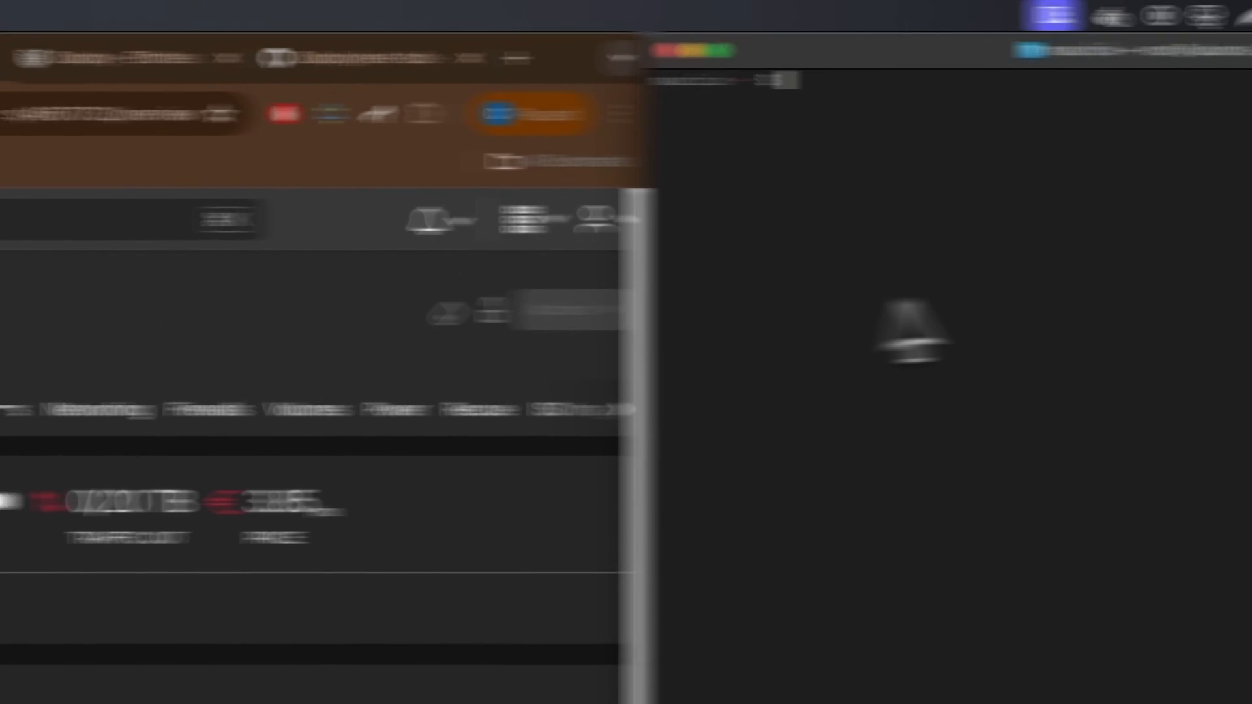
{"action": "left_click", "coordinate": [831, 144]}
{"action": "type", "text": "ssh roo"}
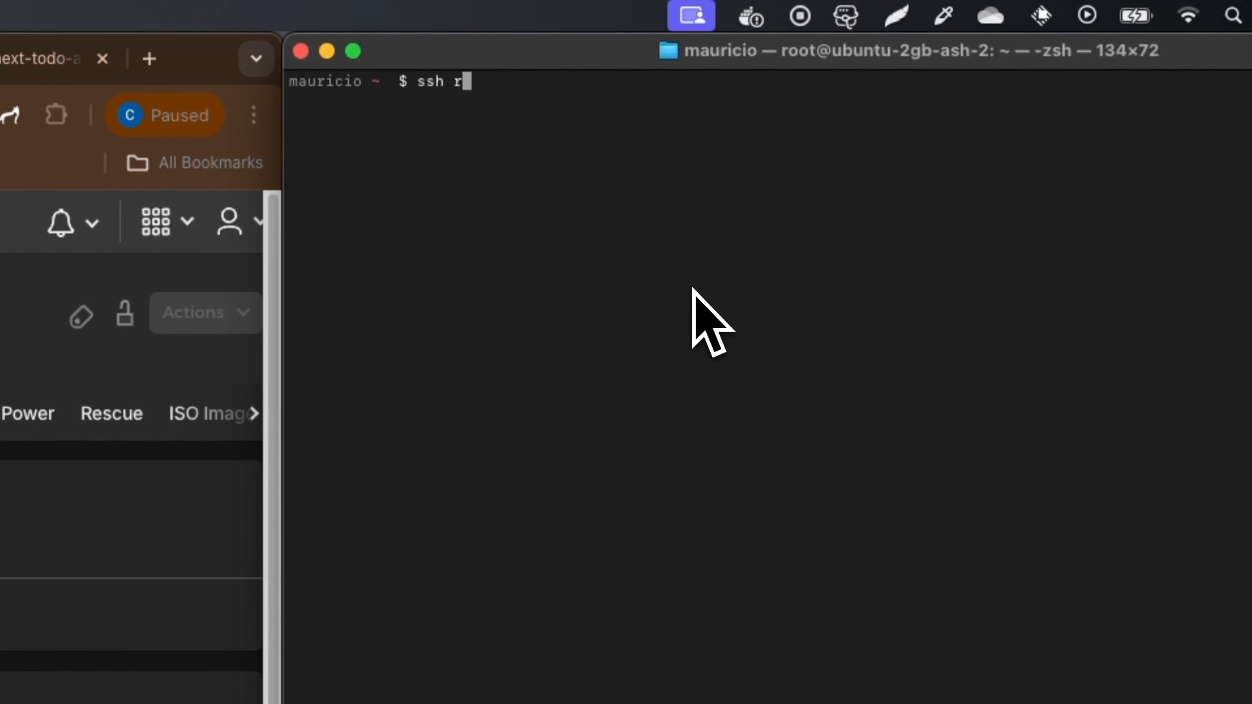
{"action": "type", "text": "t@"}
{"action": "type", "text": "5.161.127.220"}
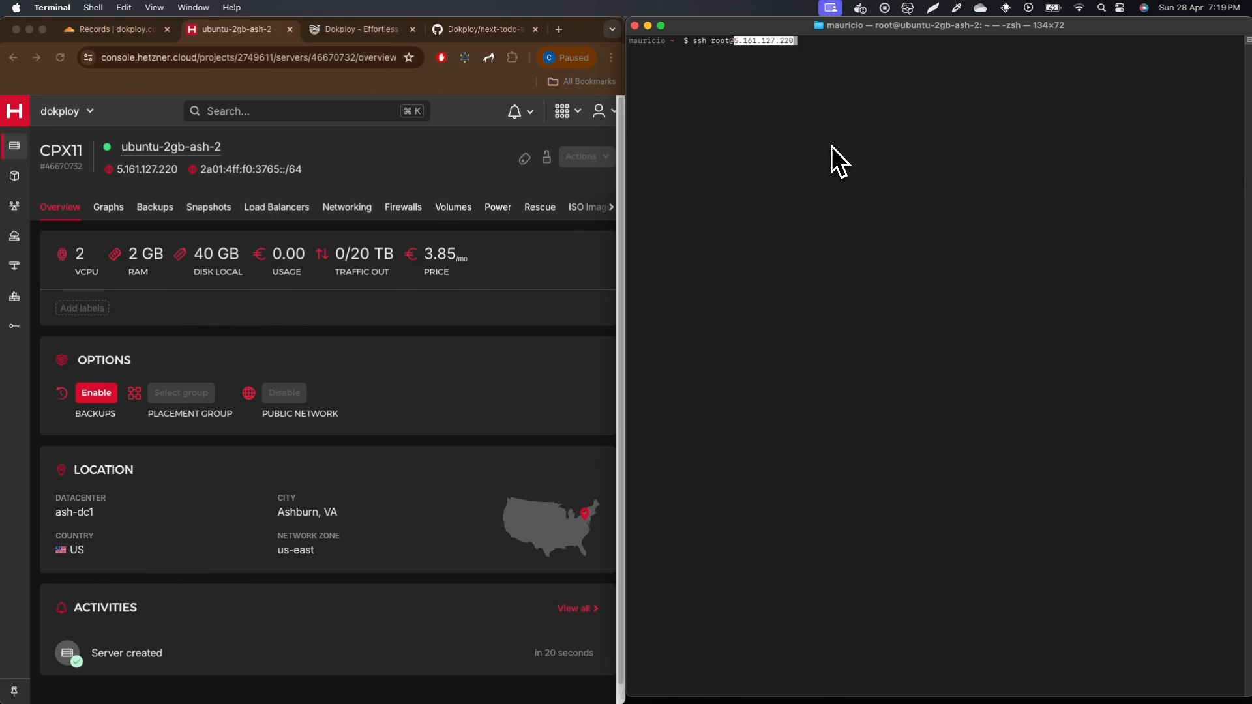
{"action": "key", "text": "Return"}
{"action": "key", "text": "Up"}
{"action": "key", "text": "Return"}
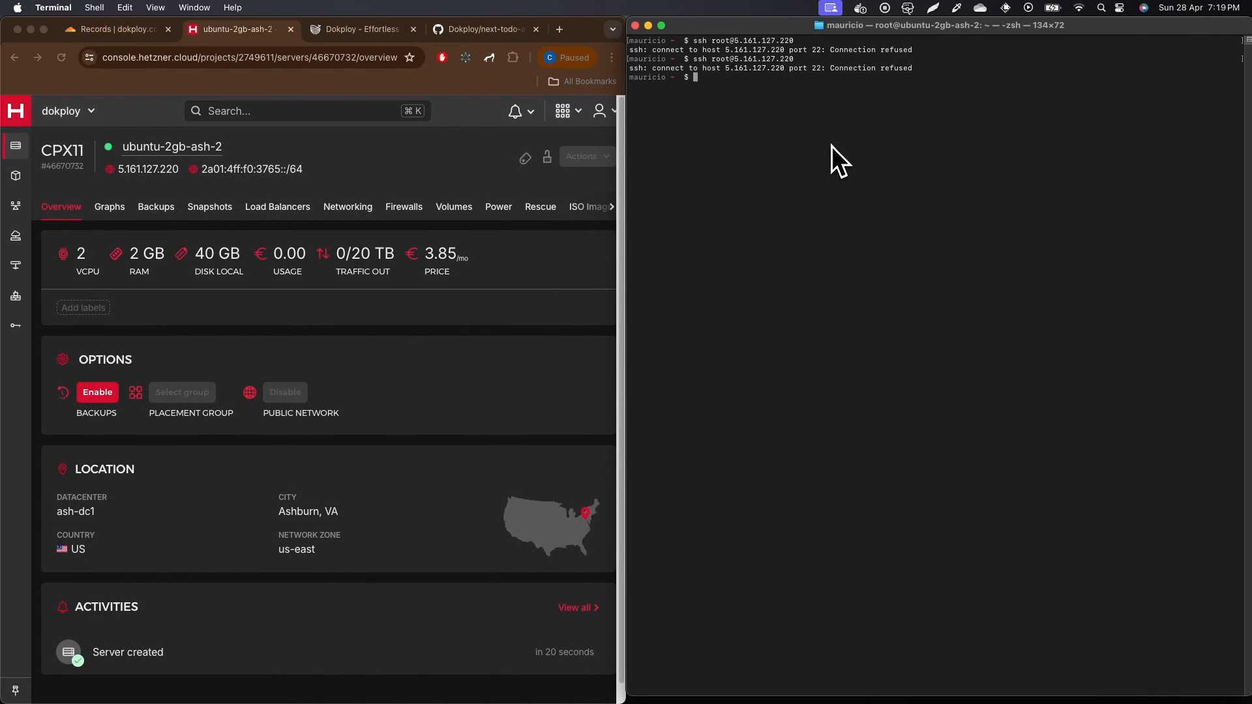
{"action": "key", "text": "Up"}
{"action": "key", "text": "Return"}
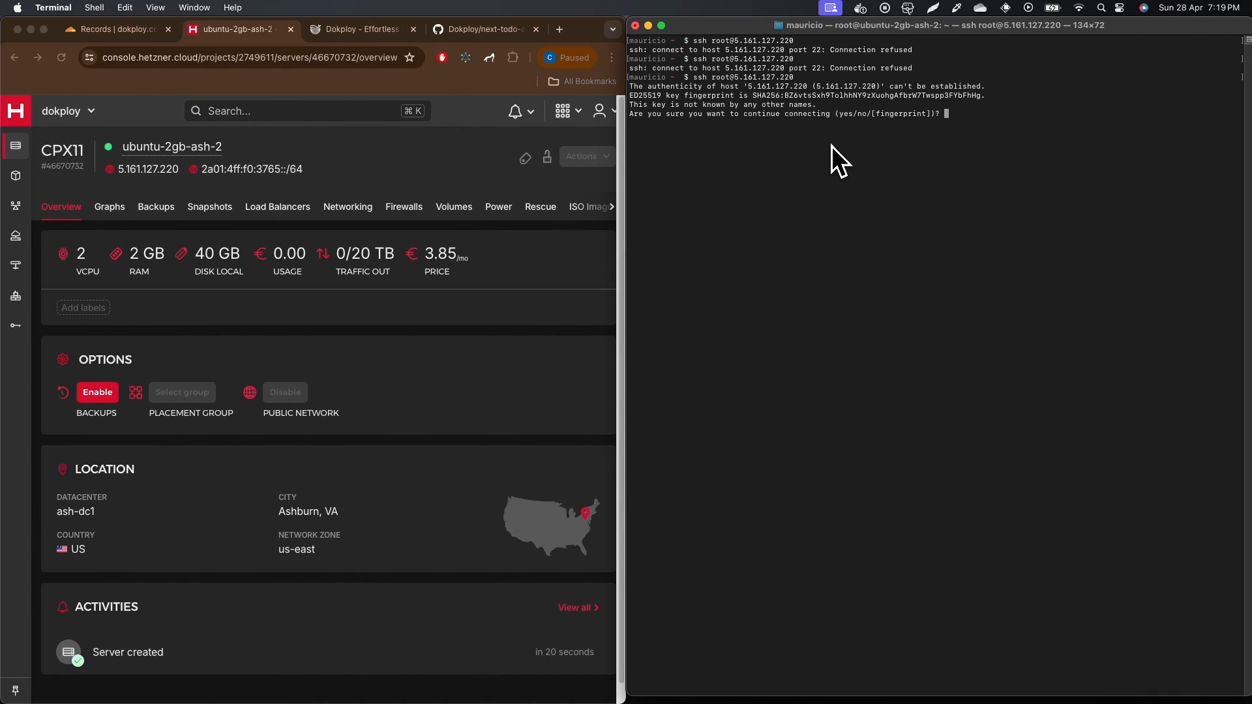
{"action": "type", "text": "yes"}
{"action": "key", "text": "Return"}
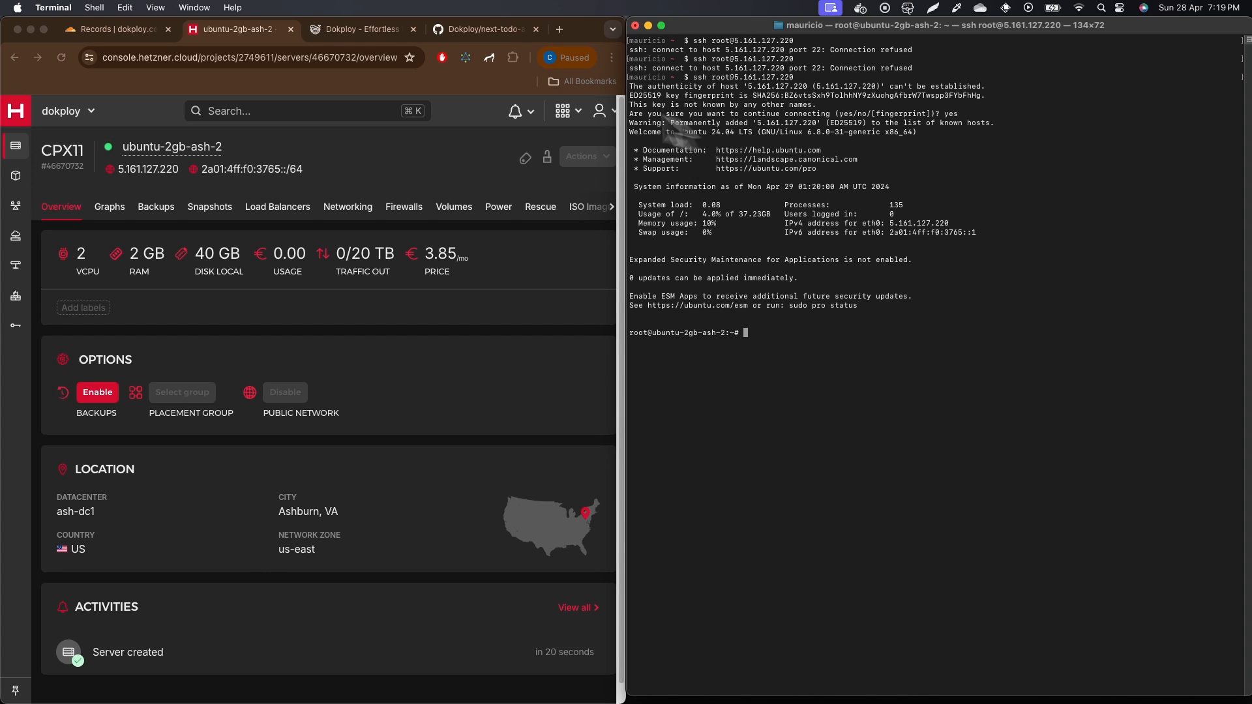
{"action": "left_click", "coordinate": [373, 33]}
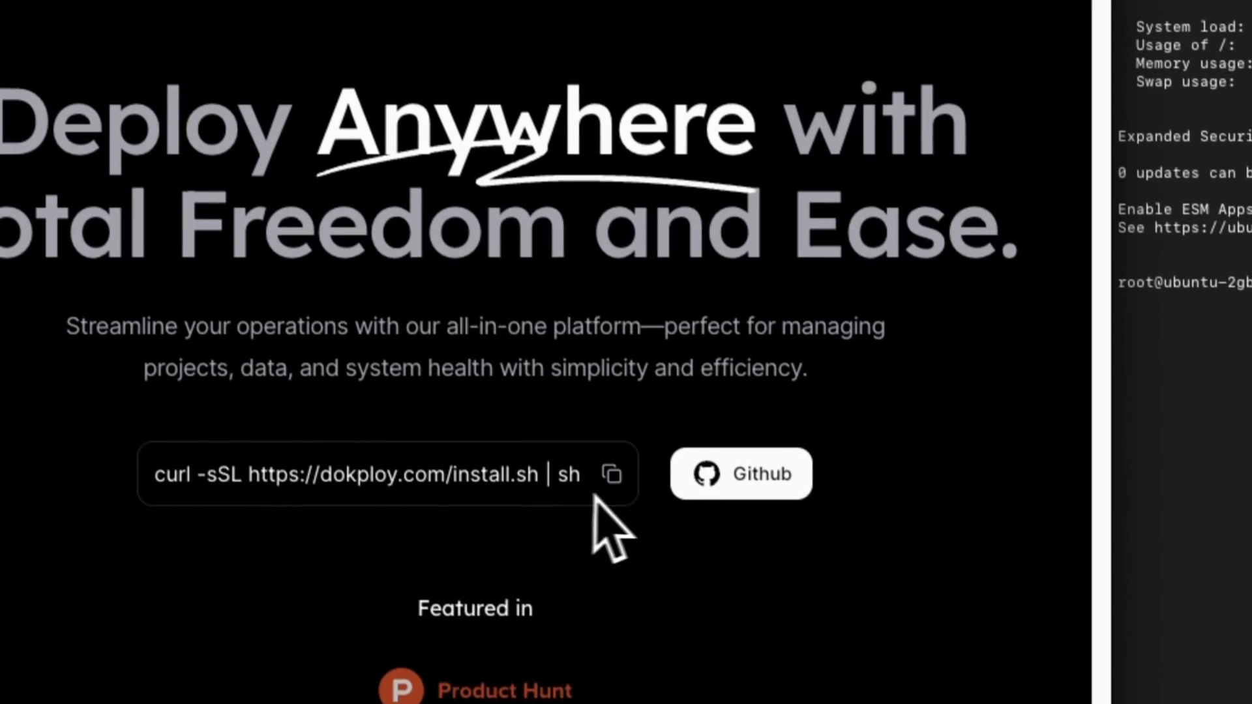
{"action": "left_click", "coordinate": [609, 464]}
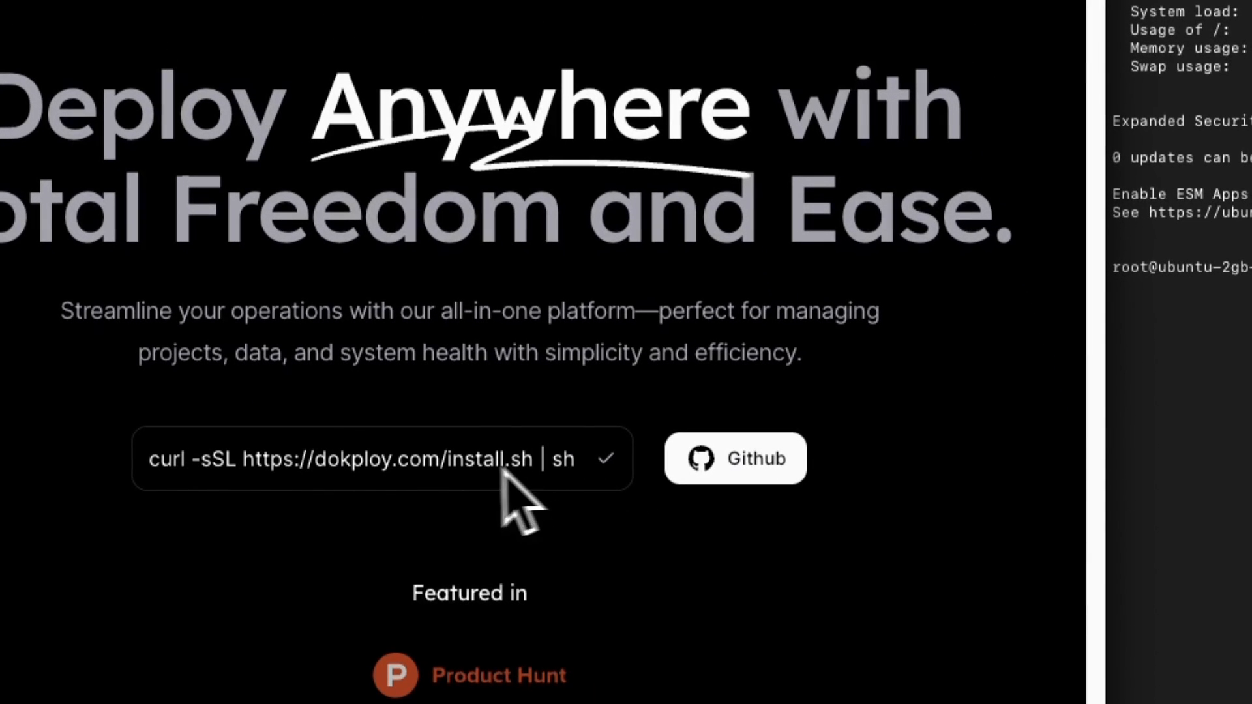
{"action": "triple_click", "coordinate": [374, 465]}
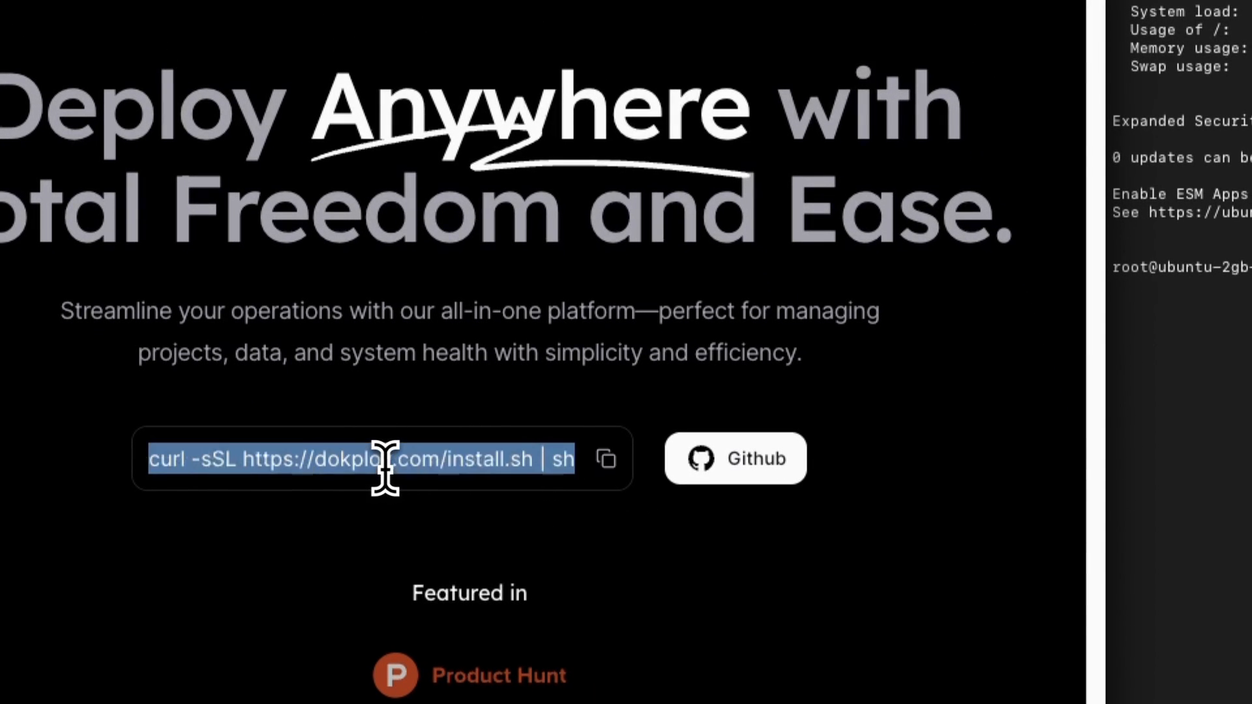
{"action": "key", "text": "super+v"}
{"action": "key", "text": "Return"}
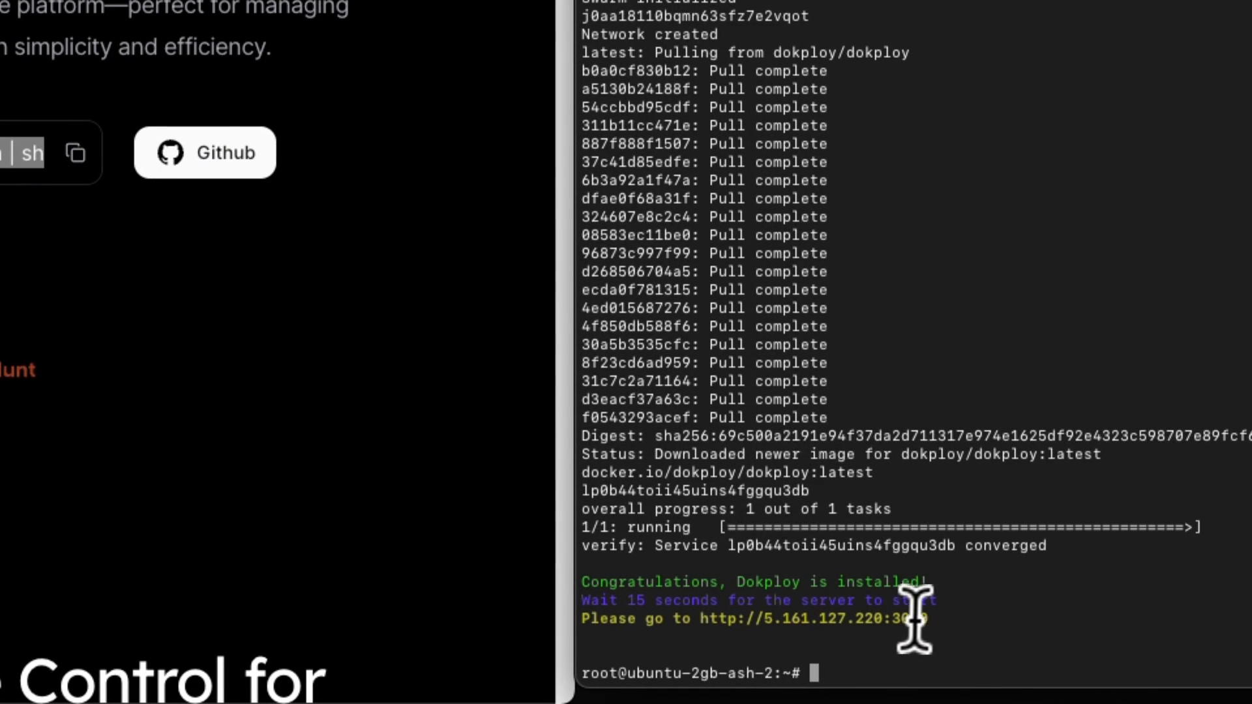
{"action": "left_click_drag", "start_coordinate": [932, 617], "coordinate": [703, 616]}
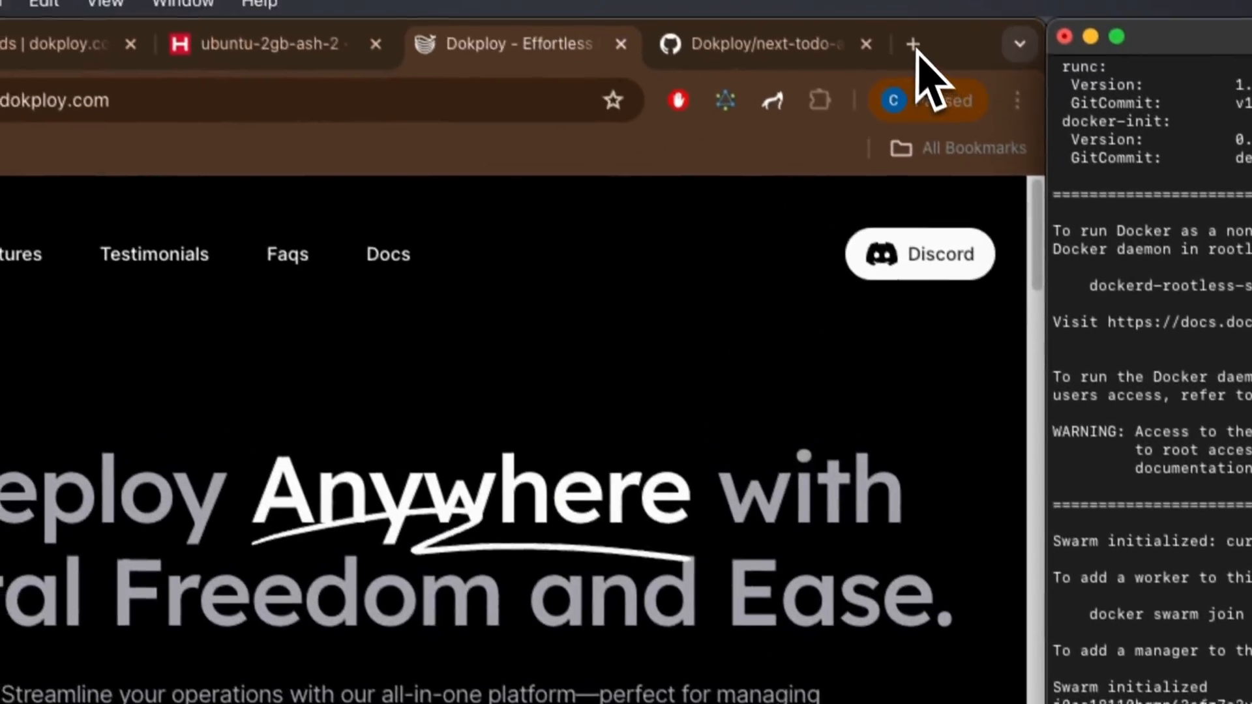
{"action": "left_click", "coordinate": [918, 53]}
{"action": "key", "text": "super+v"}
{"action": "key", "text": "Return"}
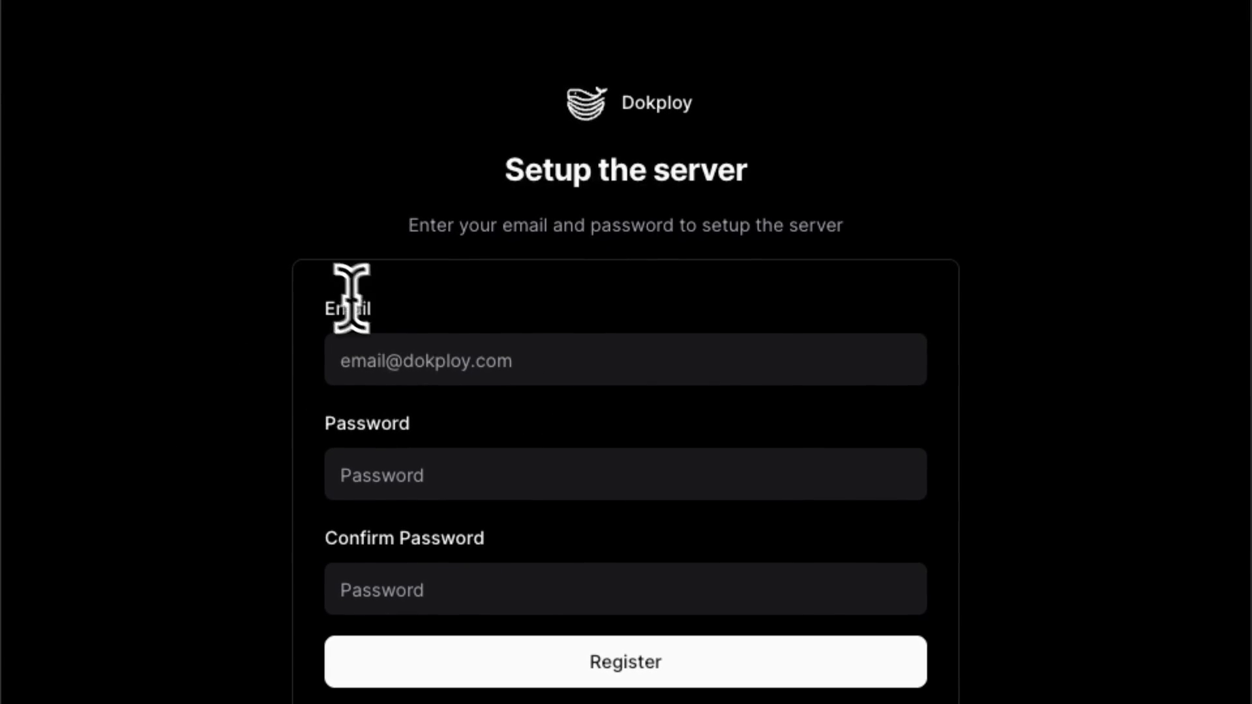
Step: Register the Dokploy admin account with an email and password, then open Settings
{"action": "left_click", "coordinate": [453, 377]}
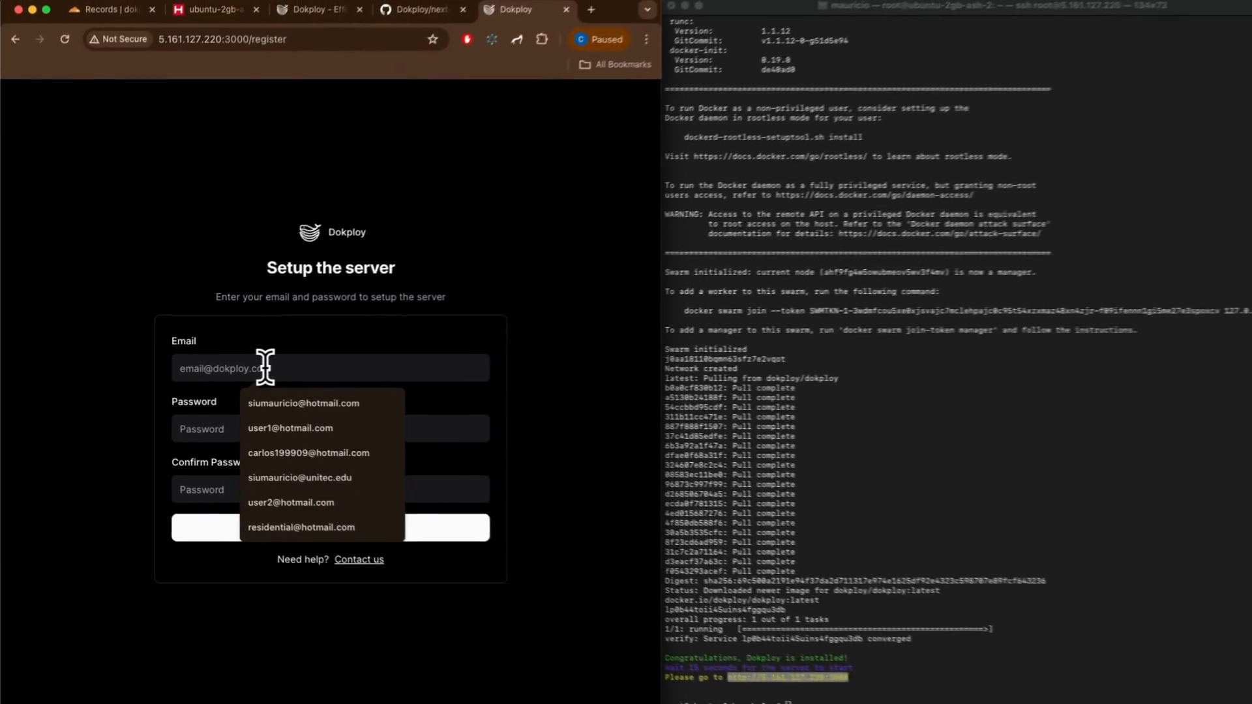
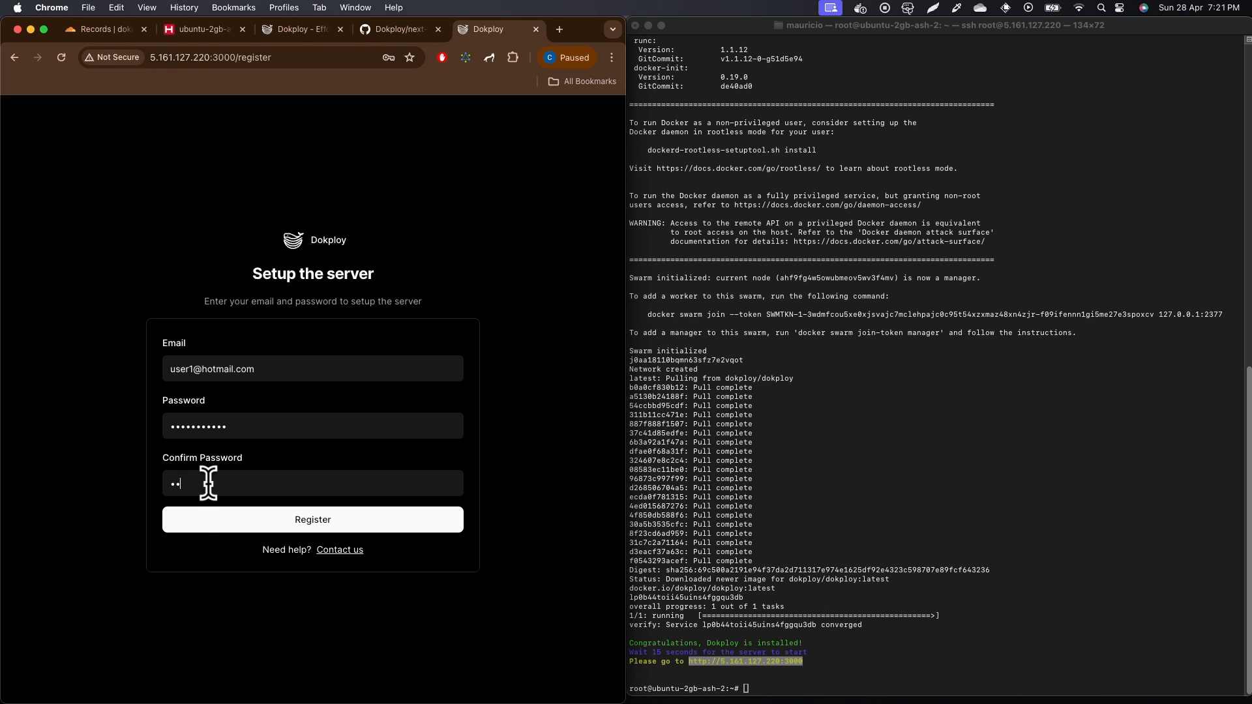
{"action": "left_click", "coordinate": [235, 525]}
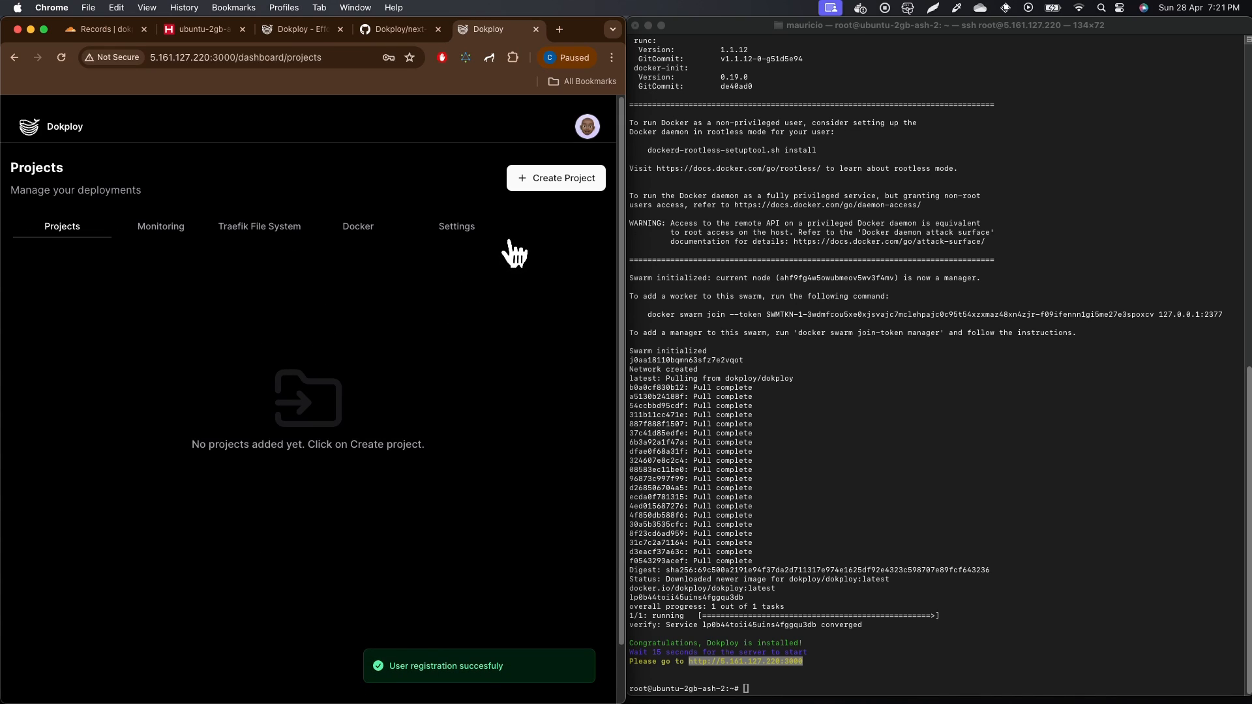
{"action": "left_click", "coordinate": [467, 239]}
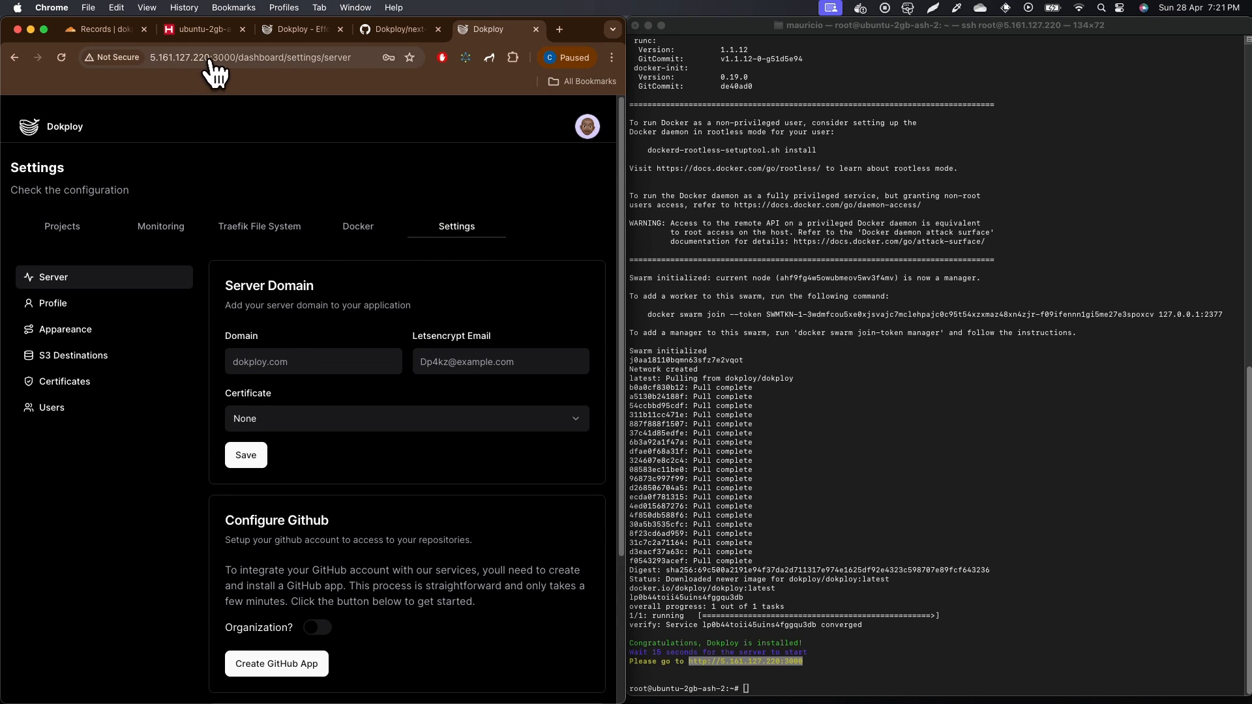
{"action": "left_click", "coordinate": [108, 31]}
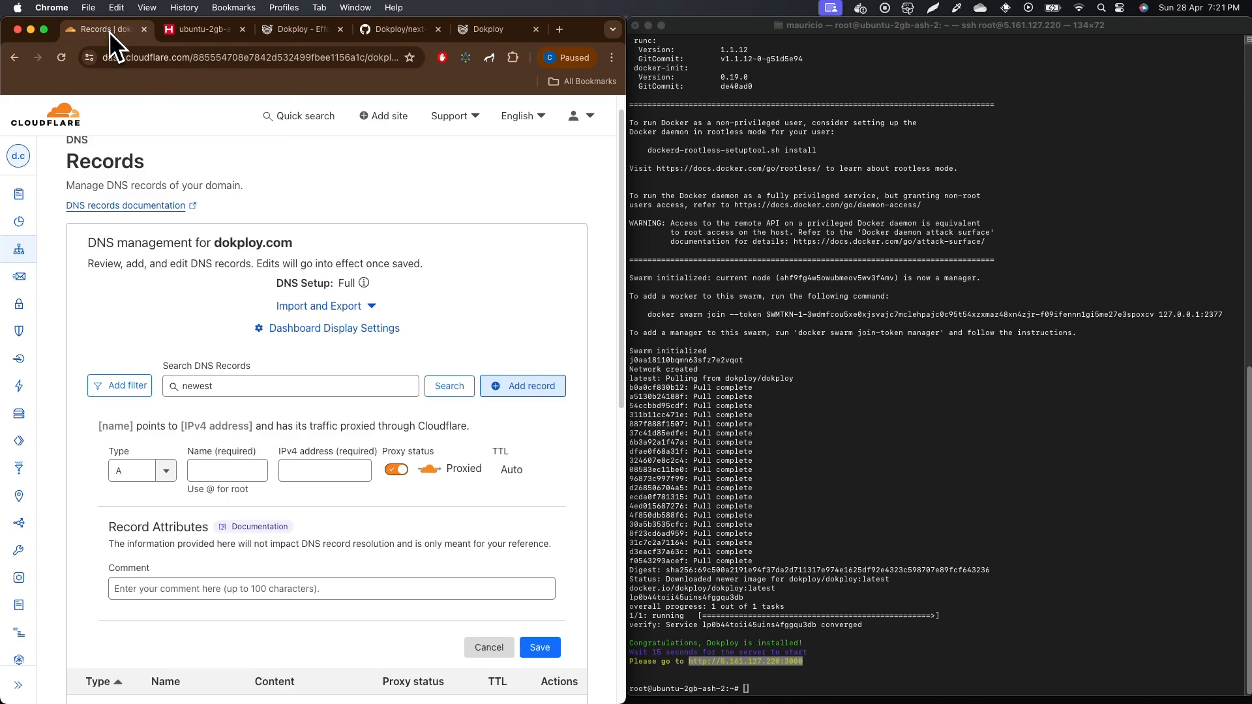
Step: Start a Cloudflare A record for dokploy.com with the name newpanel1
{"action": "double_click", "coordinate": [268, 245]}
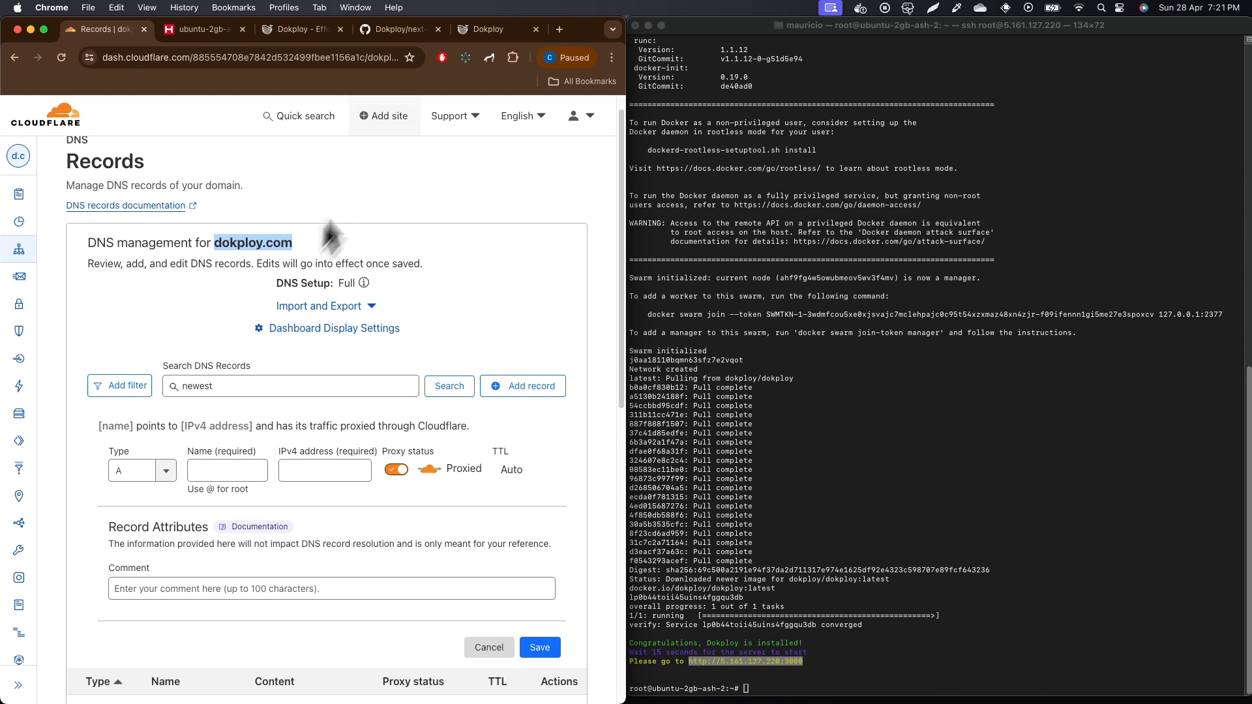
{"action": "left_click", "coordinate": [473, 34]}
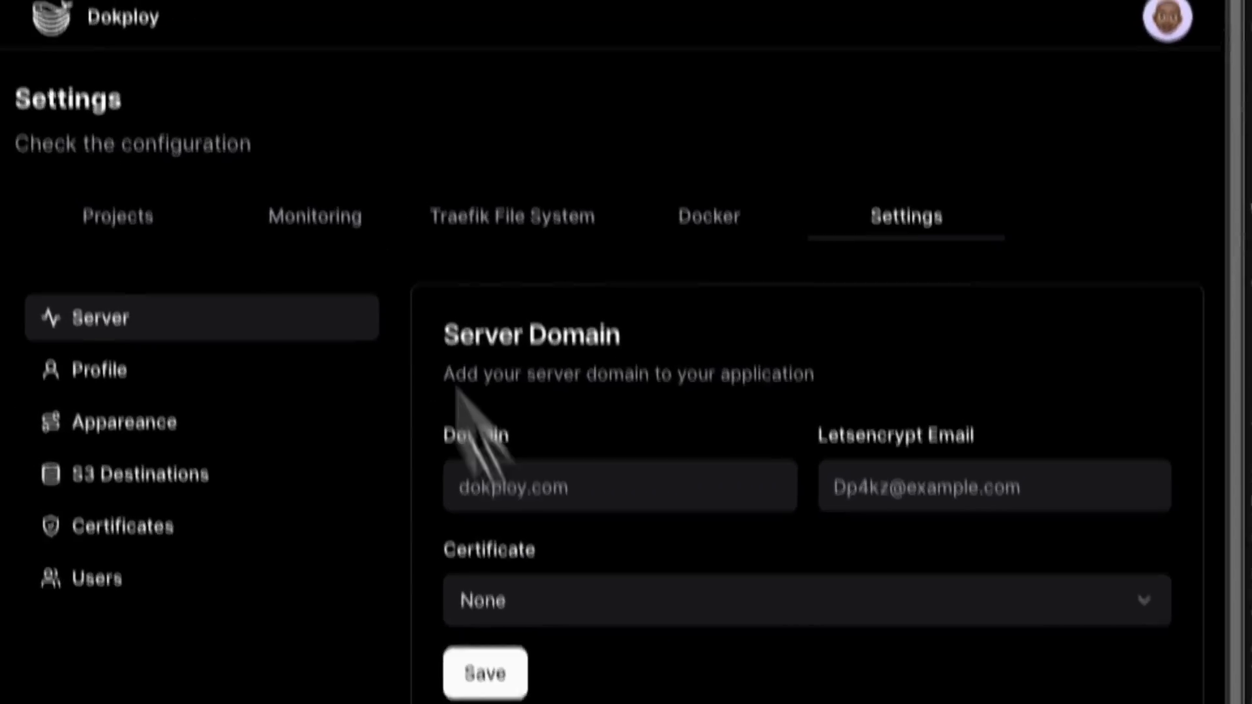
{"action": "left_click", "coordinate": [70, 53]}
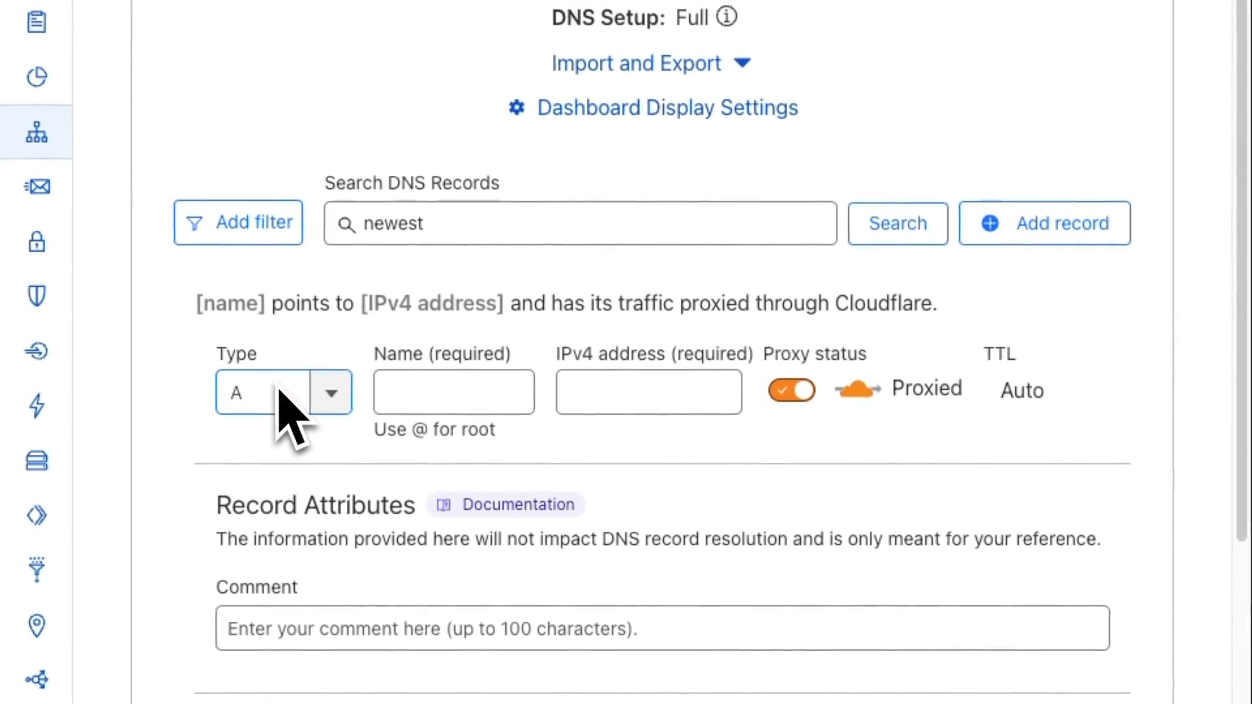
{"action": "left_click_drag", "start_coordinate": [260, 337], "coordinate": [211, 336]}
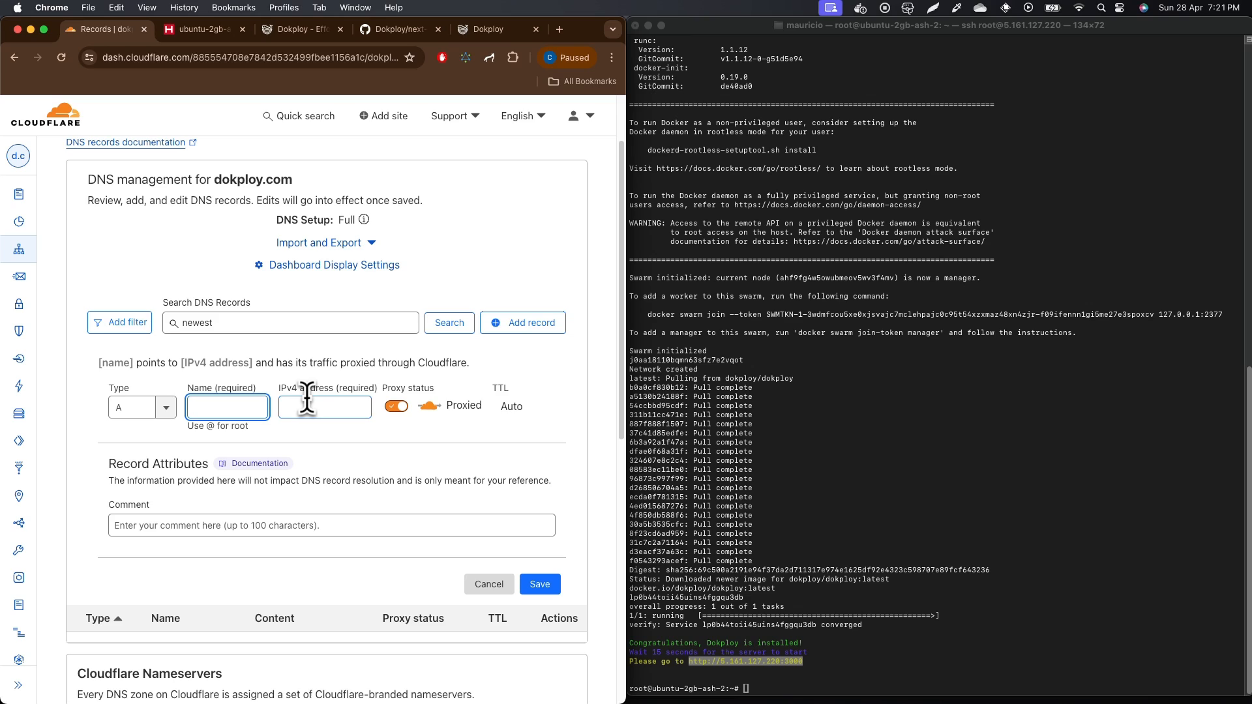
{"action": "type", "text": "newpan"}
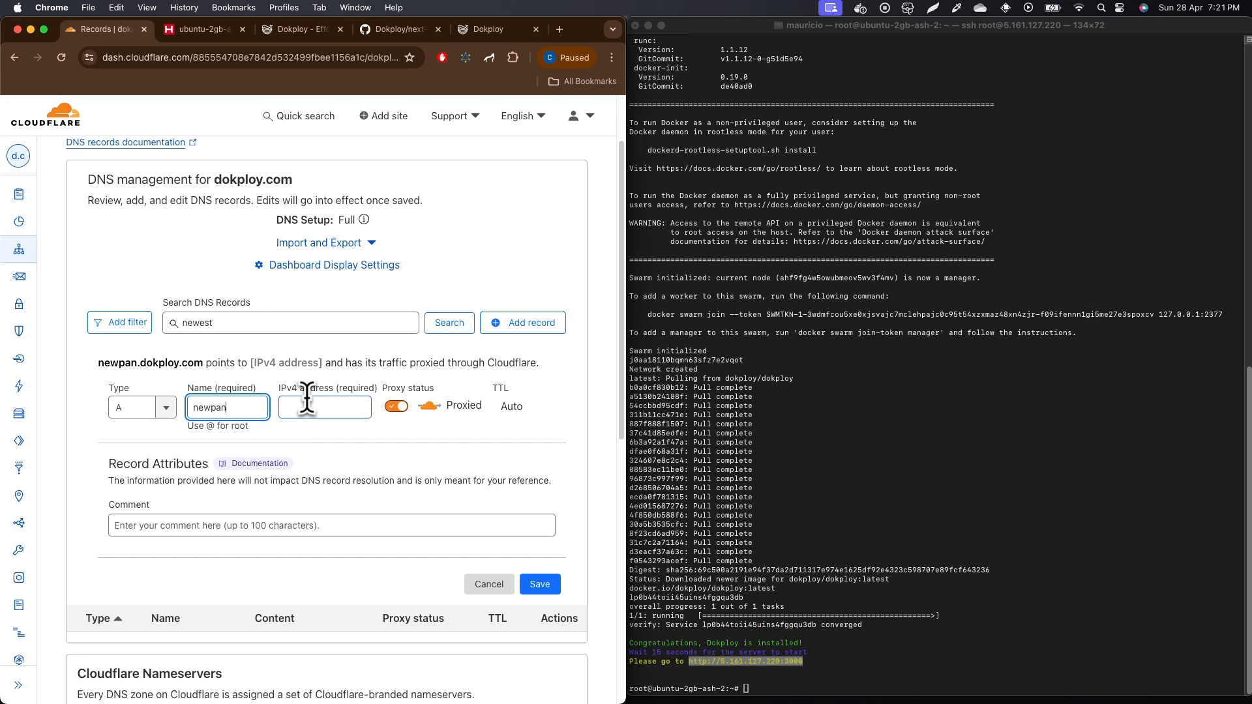
{"action": "type", "text": "el1"}
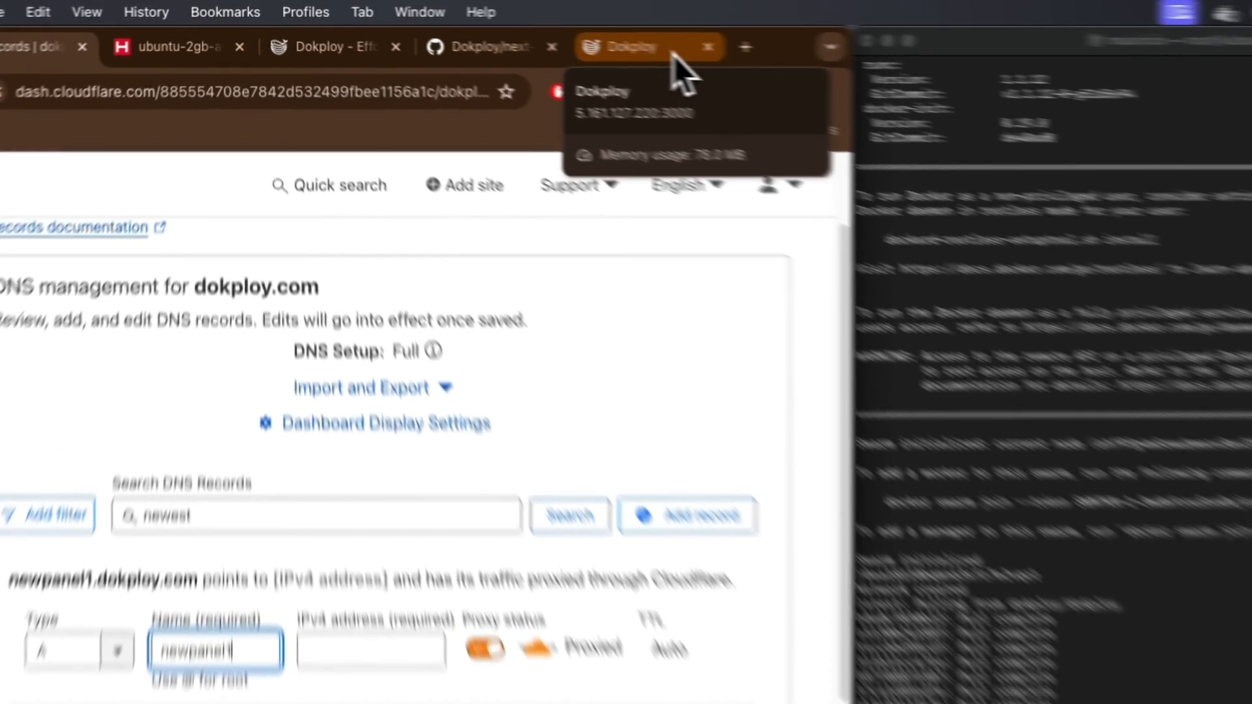
Step: Copy the server IP 5.161.127.220 from Dokploy into the IPv4 field and save the record
{"action": "left_click", "coordinate": [514, 33]}
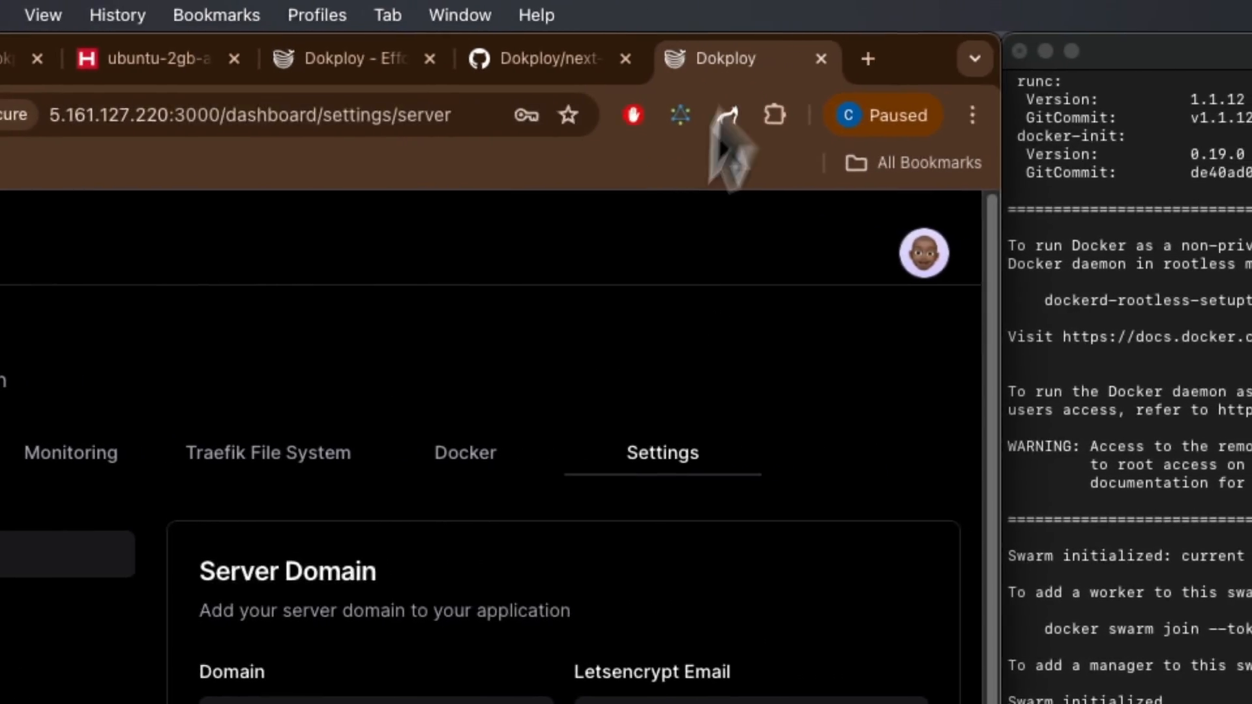
{"action": "scroll", "coordinate": [580, 502], "scroll_direction": "down", "scroll_amount": 10}
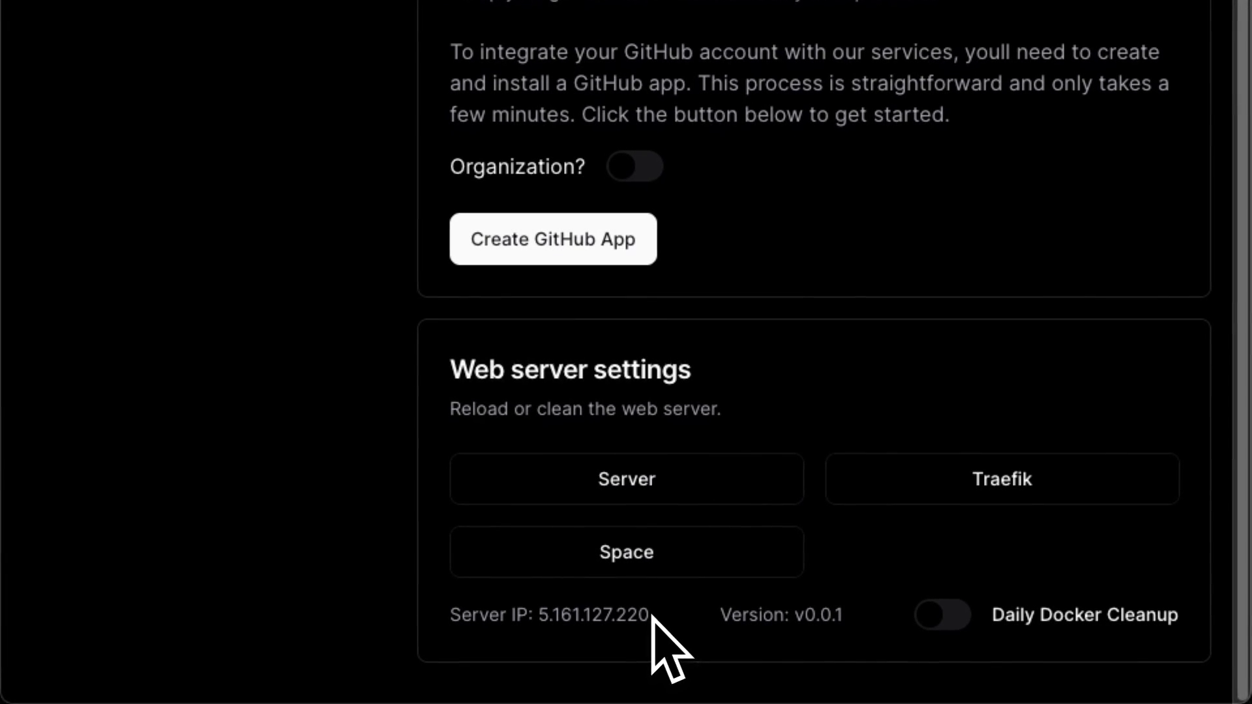
{"action": "left_click_drag", "start_coordinate": [650, 618], "coordinate": [537, 616]}
{"action": "scroll", "coordinate": [466, 506], "scroll_direction": "up", "scroll_amount": 5}
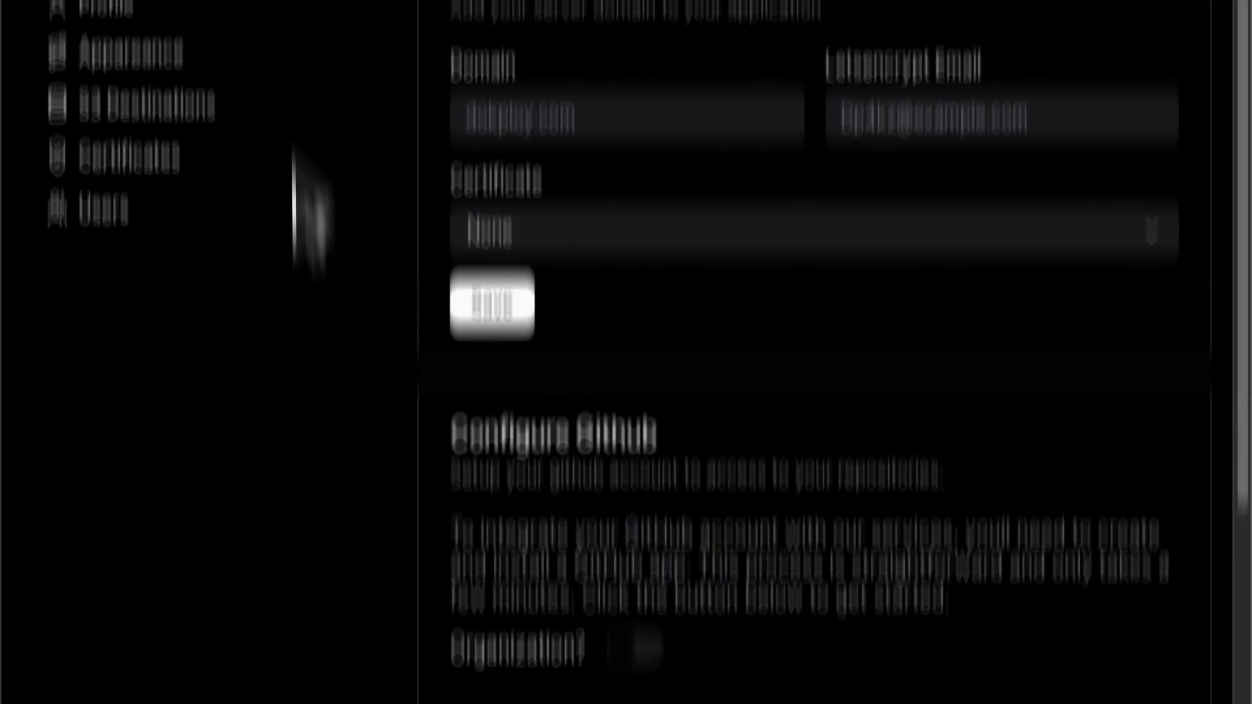
{"action": "left_click", "coordinate": [221, 7]}
{"action": "left_click", "coordinate": [495, 394]}
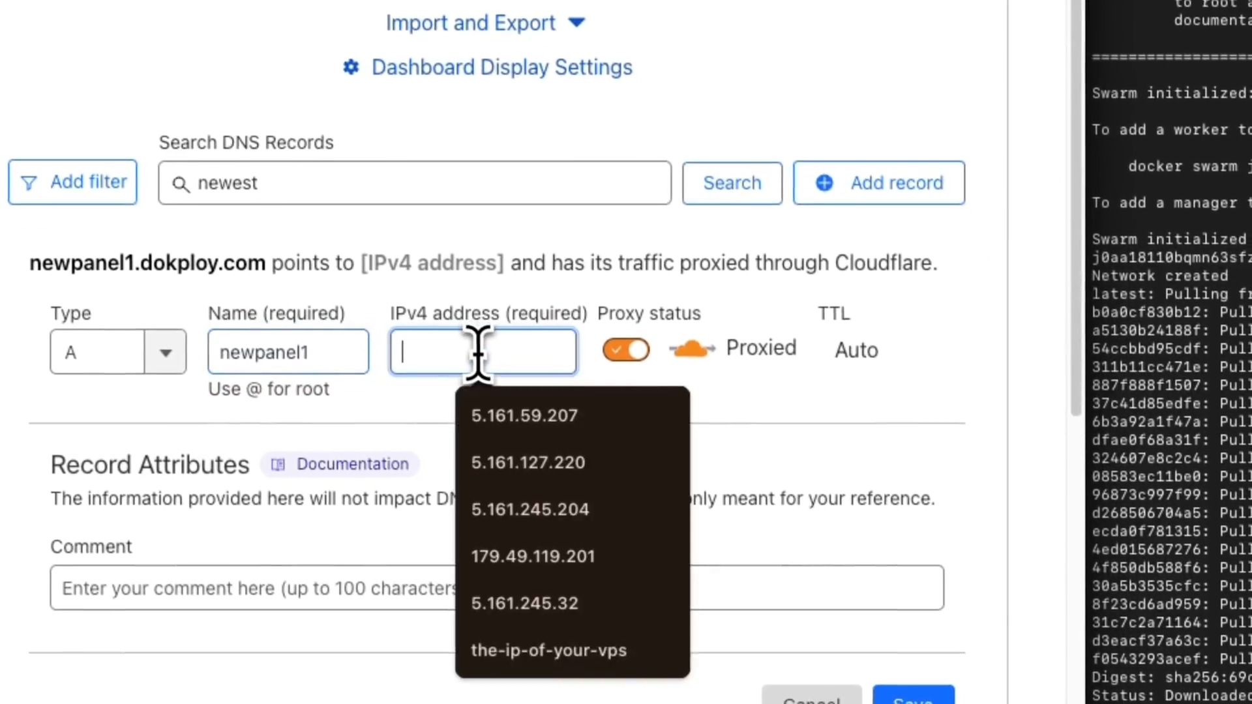
{"action": "key", "text": "ctrl+v"}
{"action": "left_click", "coordinate": [930, 558]}
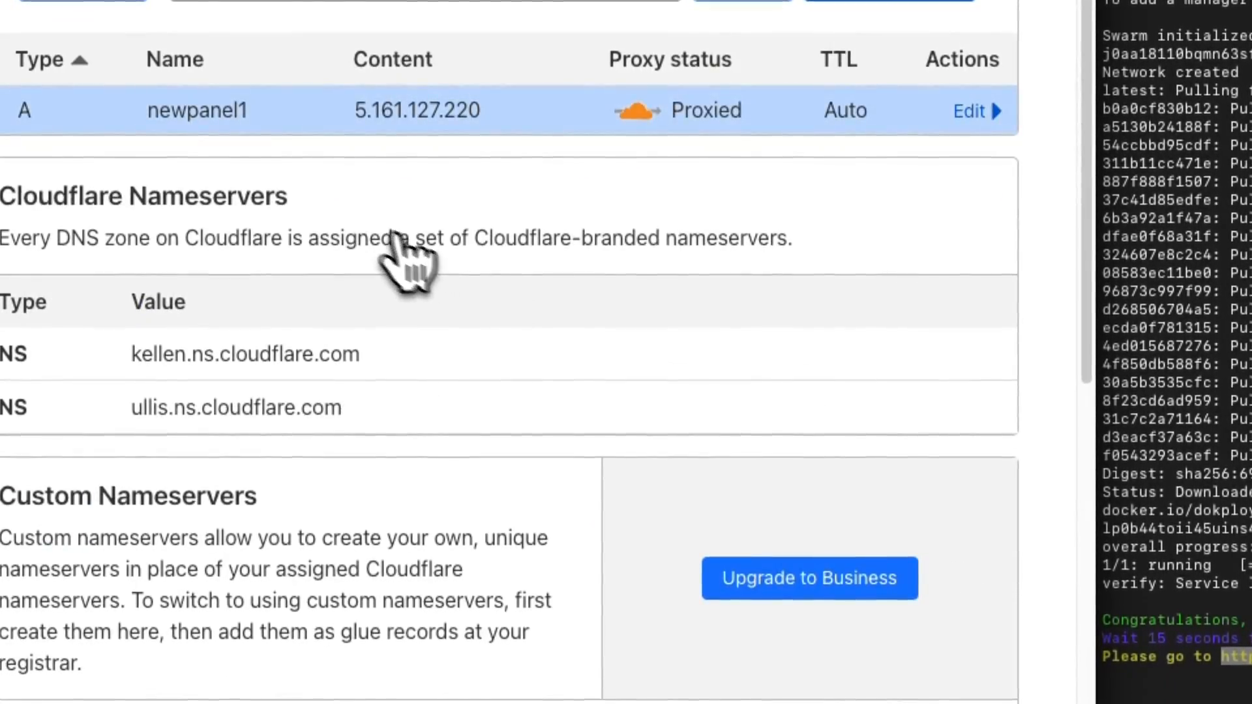
Step: Select the new record's name newpanel1 to reuse it in Dokploy
{"action": "scroll", "coordinate": [408, 247], "scroll_direction": "up", "scroll_amount": 3}
{"action": "left_click_drag", "start_coordinate": [415, 545], "coordinate": [330, 544]}
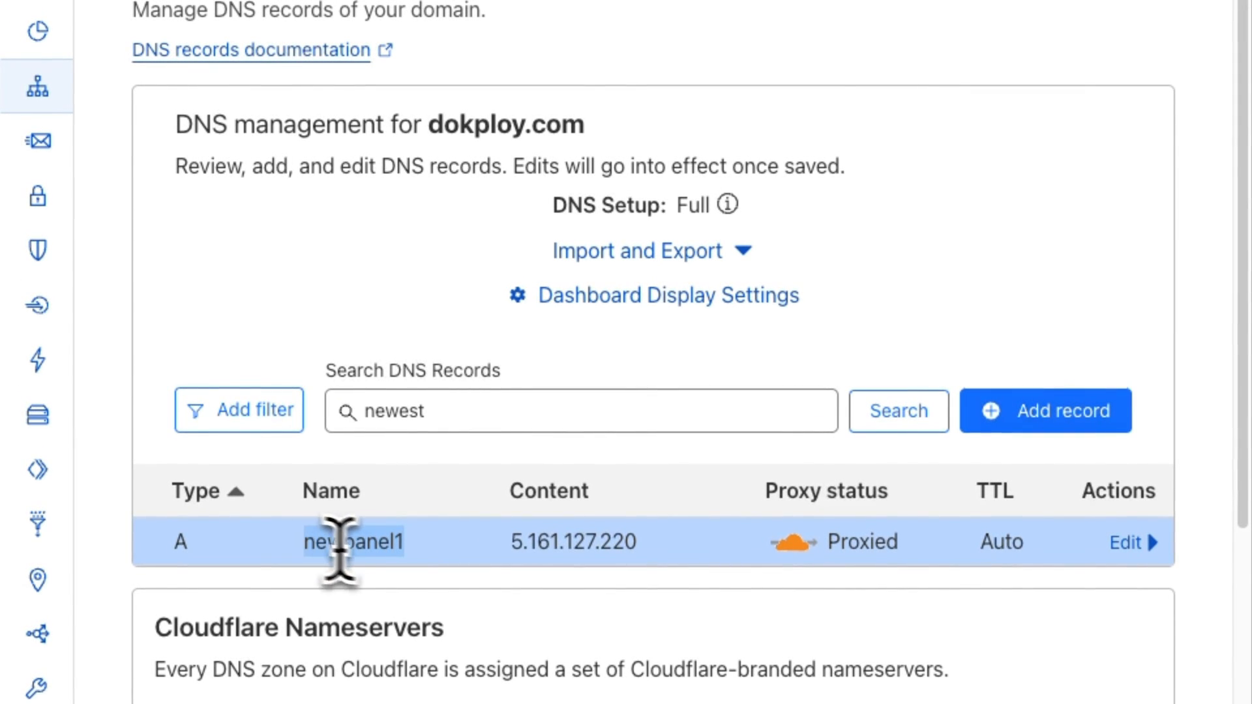
{"action": "left_click_drag", "start_coordinate": [408, 545], "coordinate": [305, 541]}
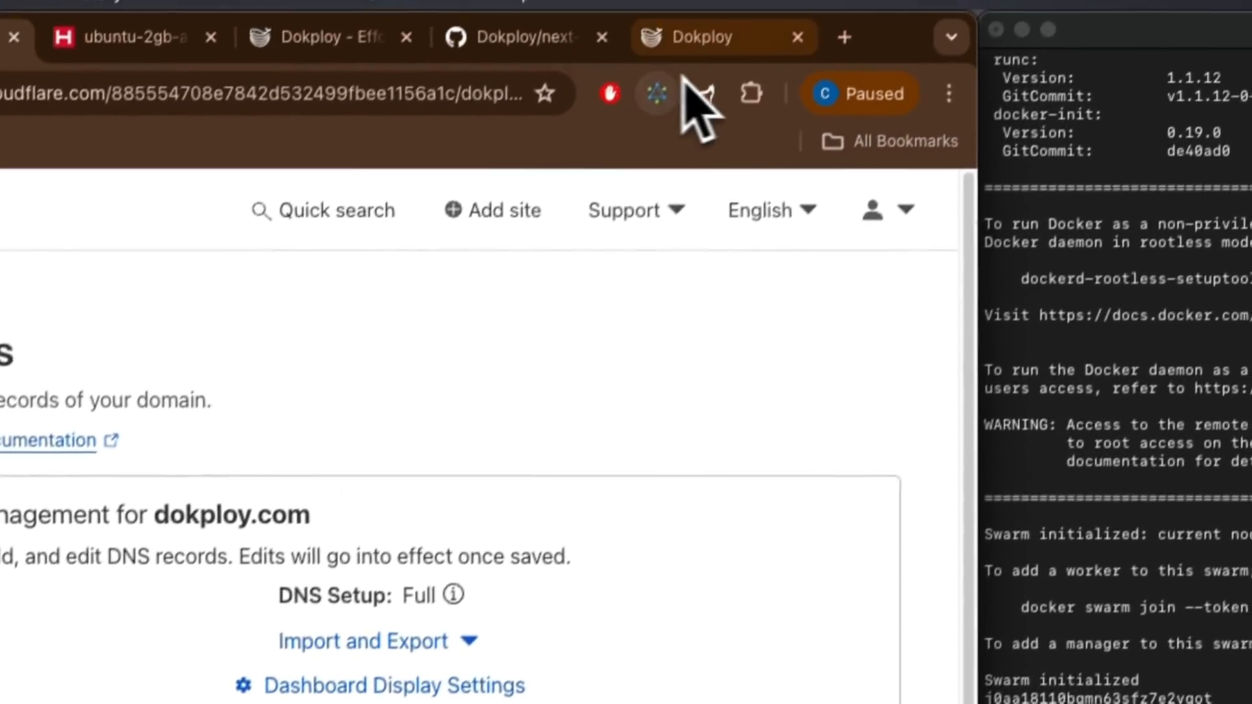
{"action": "left_click", "coordinate": [698, 41]}
Step: Enter newpanel1.dokploy.com as the Dokploy server domain
{"action": "left_click", "coordinate": [522, 496]}
{"action": "key", "text": "ctrl+v"}
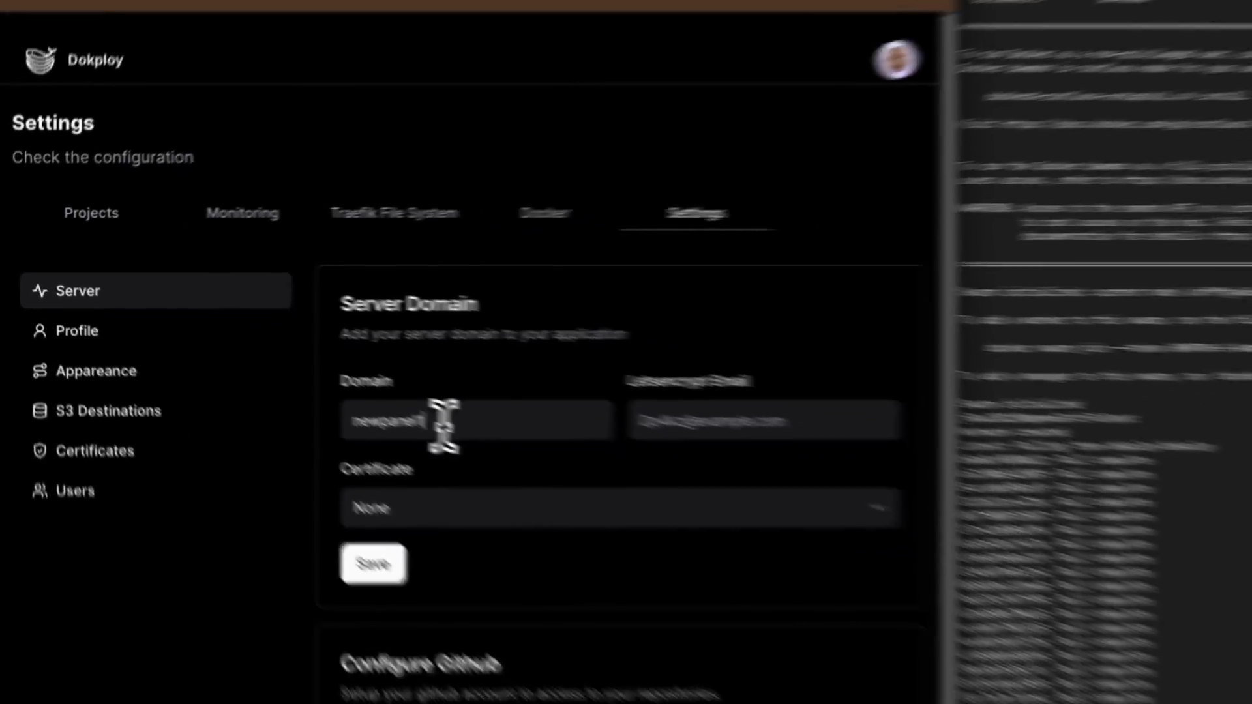
{"action": "left_click", "coordinate": [105, 29]}
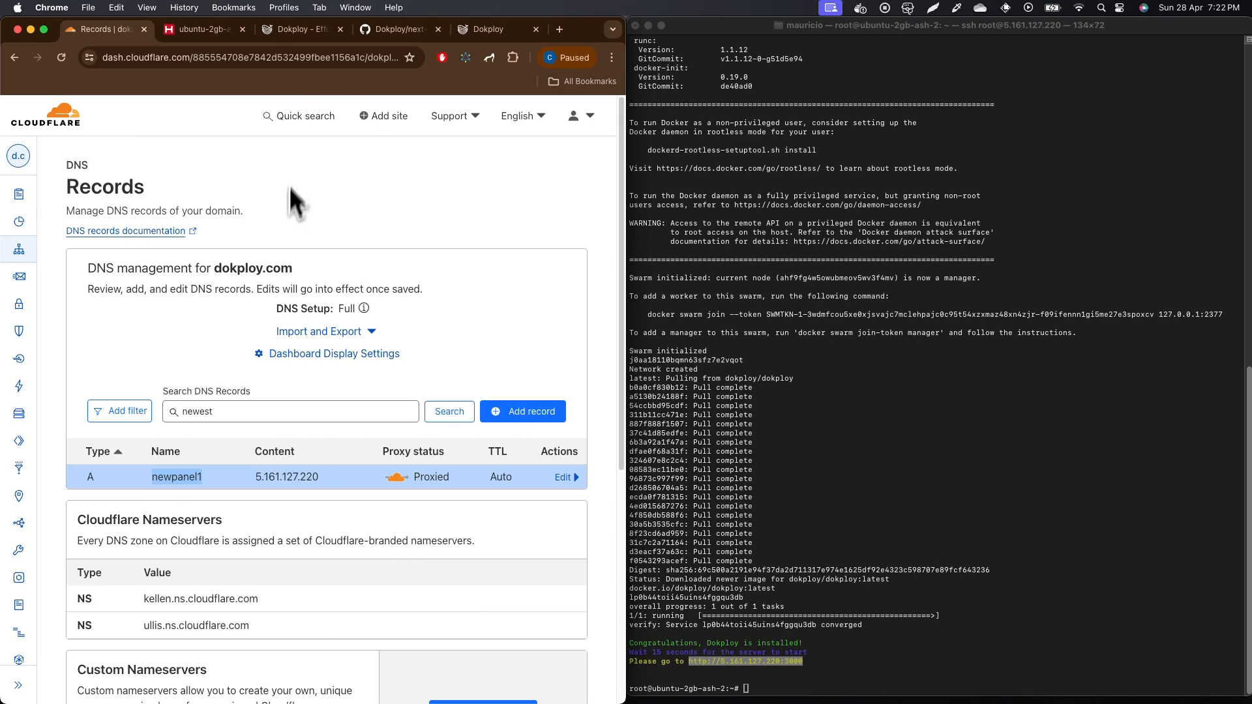
{"action": "left_click_drag", "start_coordinate": [284, 269], "coordinate": [223, 269]}
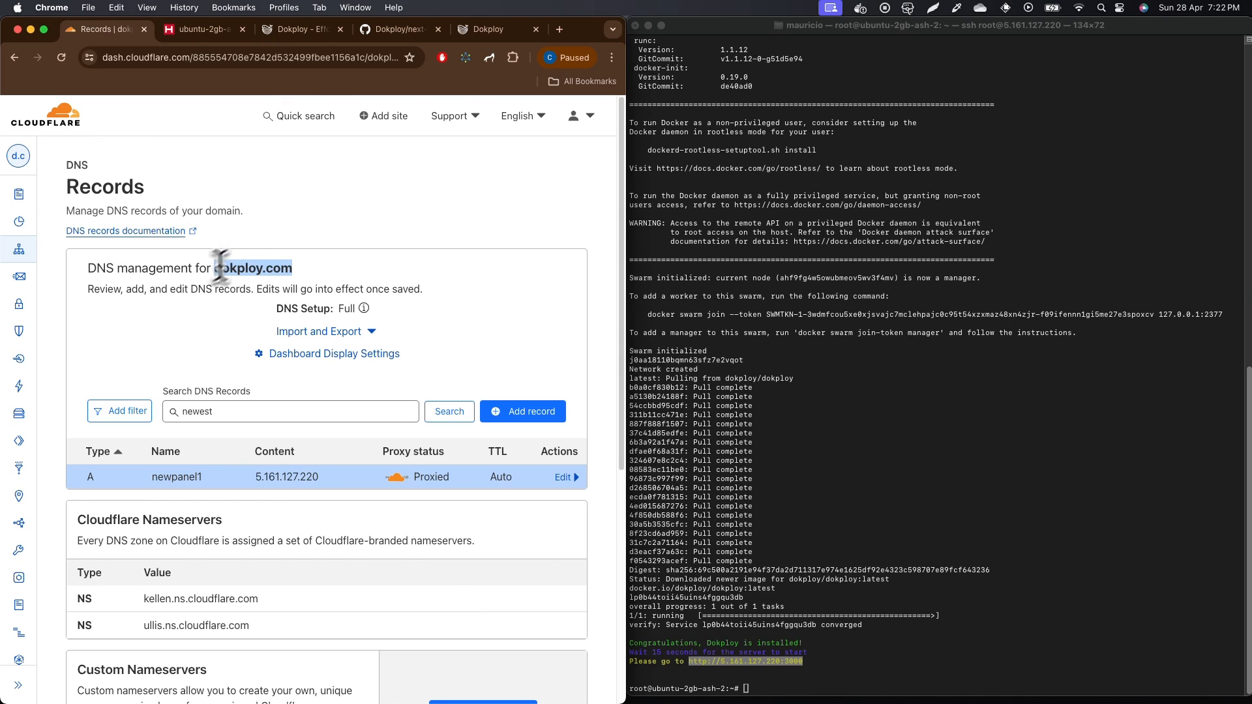
{"action": "left_click", "coordinate": [489, 28]}
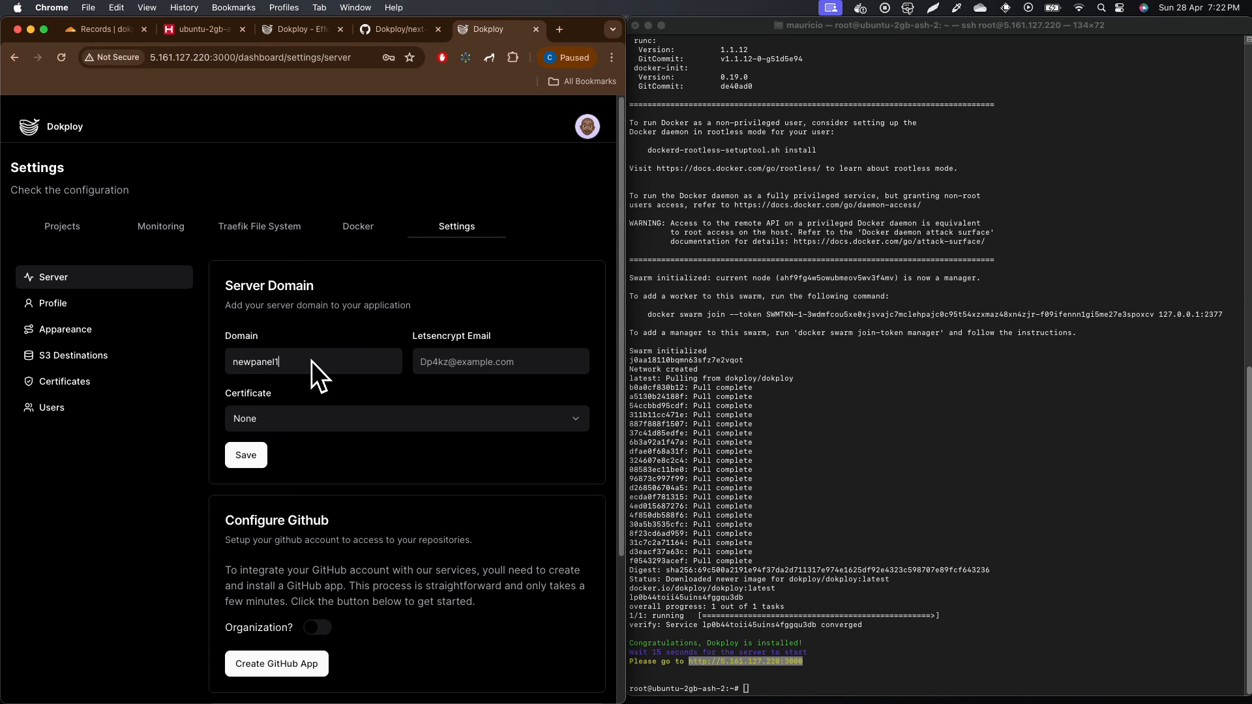
Step: Add the Let's Encrypt contact email, pick Letsencrypt (Default) certificate, save, and copy the domain
{"action": "left_click", "coordinate": [433, 360]}
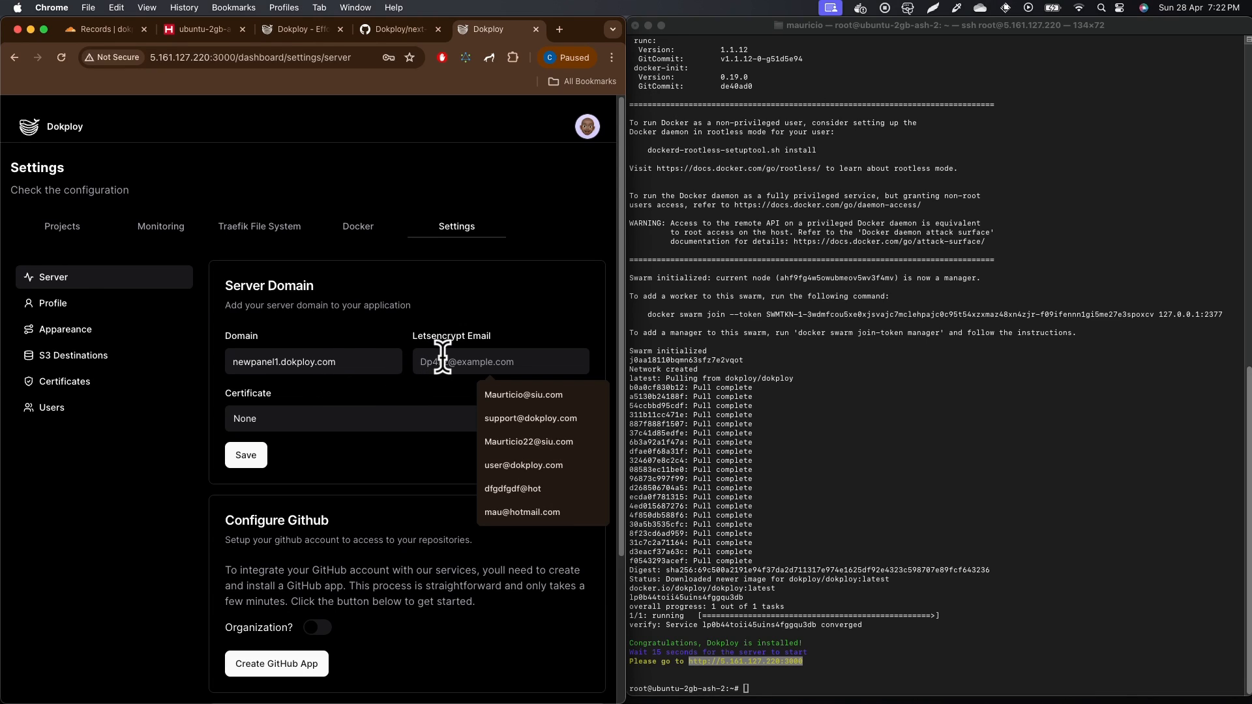
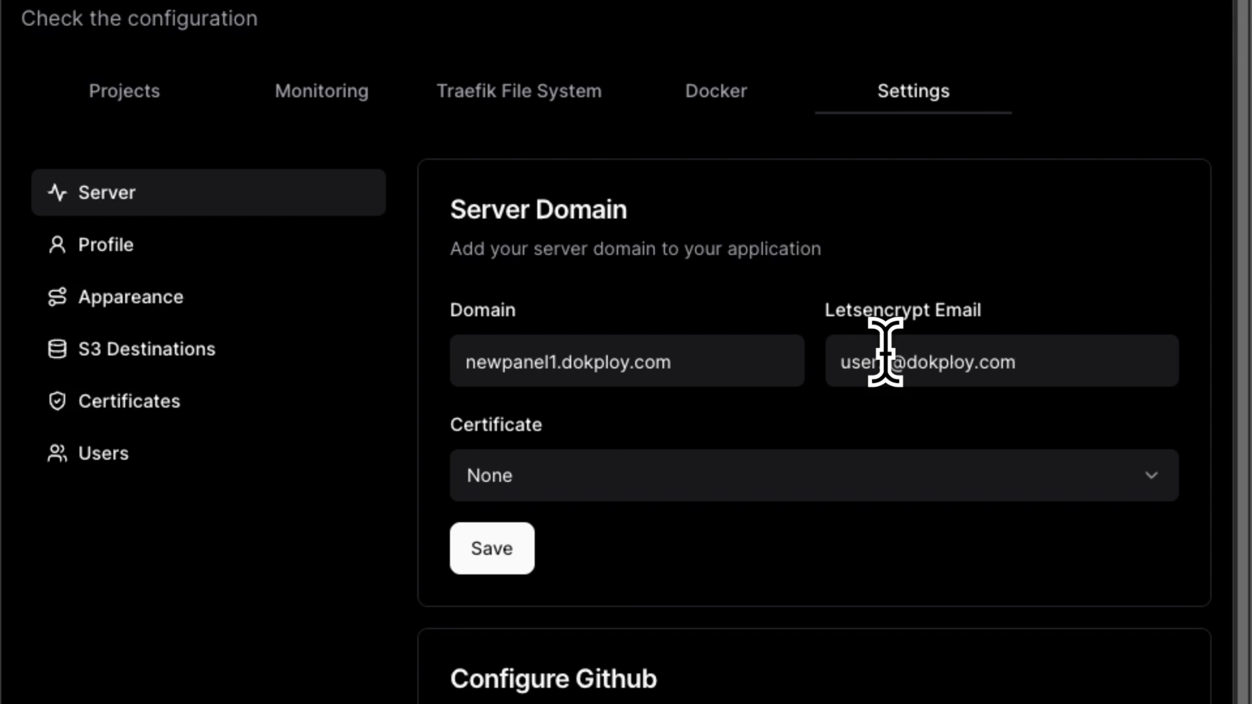
{"action": "left_click", "coordinate": [841, 491]}
{"action": "left_click", "coordinate": [717, 576]}
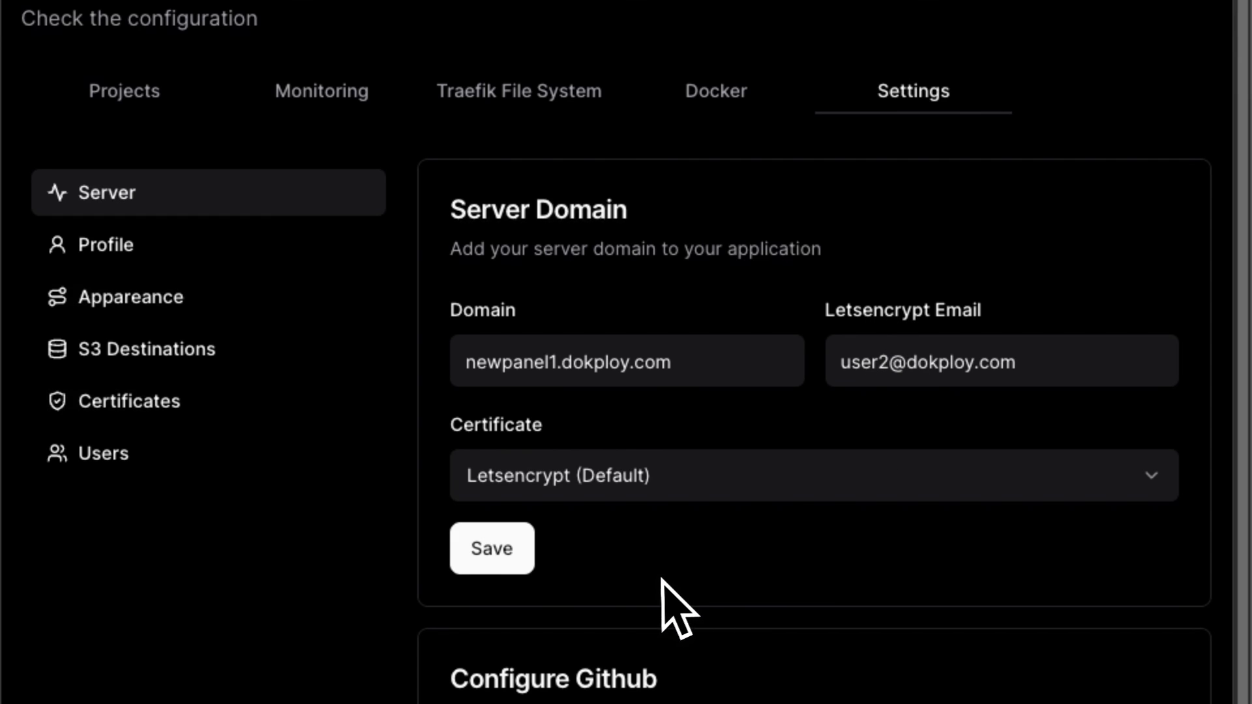
{"action": "left_click", "coordinate": [498, 566]}
{"action": "scroll", "coordinate": [372, 512], "scroll_direction": "down", "scroll_amount": 4}
{"action": "scroll", "coordinate": [352, 478], "scroll_direction": "up", "scroll_amount": 4}
{"action": "left_click_drag", "start_coordinate": [665, 384], "coordinate": [419, 358]}
{"action": "key", "text": "super+c"}
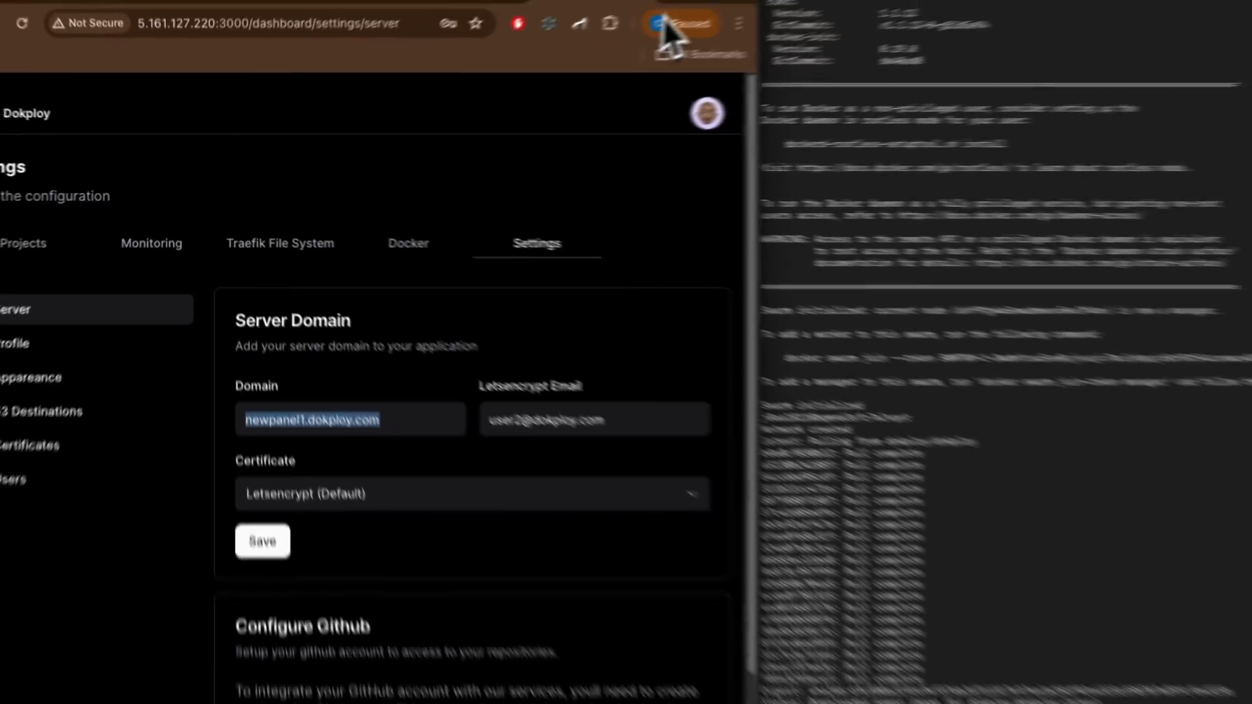
Step: Open newpanel1.dokploy.com in a new tab, reloading past the SSL error
{"action": "left_click", "coordinate": [559, 30]}
{"action": "key", "text": "super+v"}
{"action": "key", "text": "Return"}
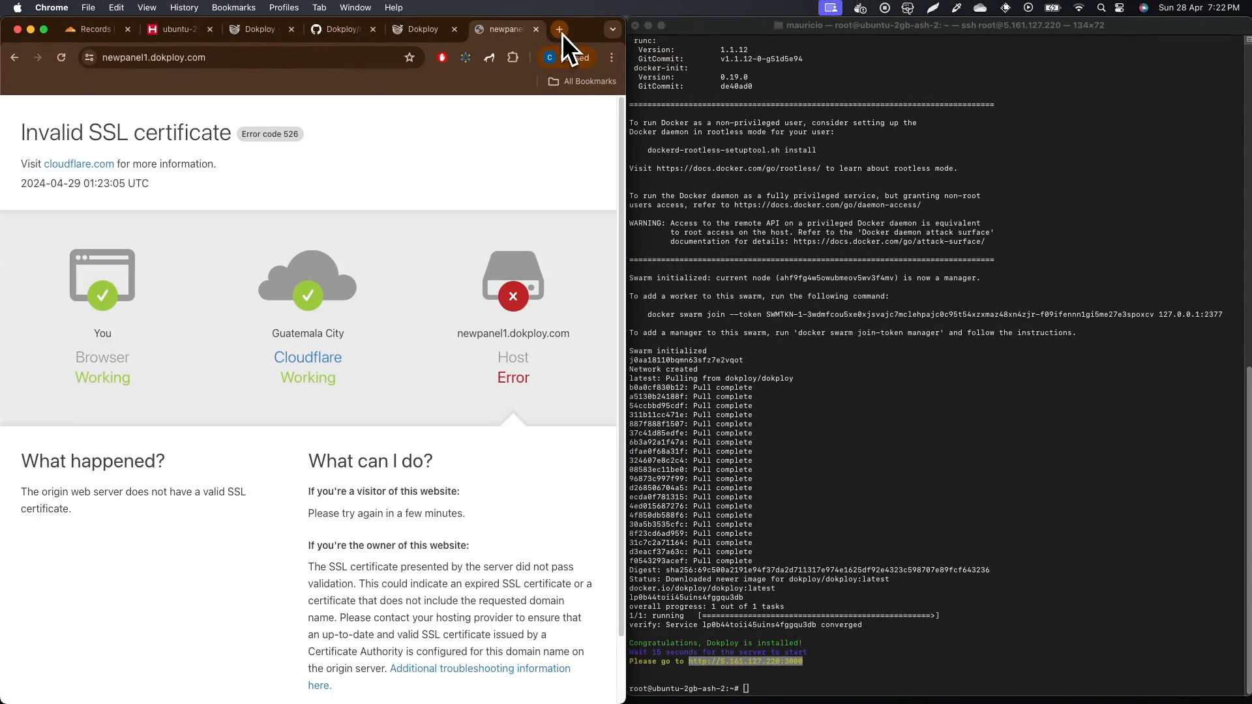
{"action": "left_click", "coordinate": [62, 57]}
Step: Attempt signing in with the saved account email and password, which fails repeatedly
{"action": "left_click", "coordinate": [232, 393]}
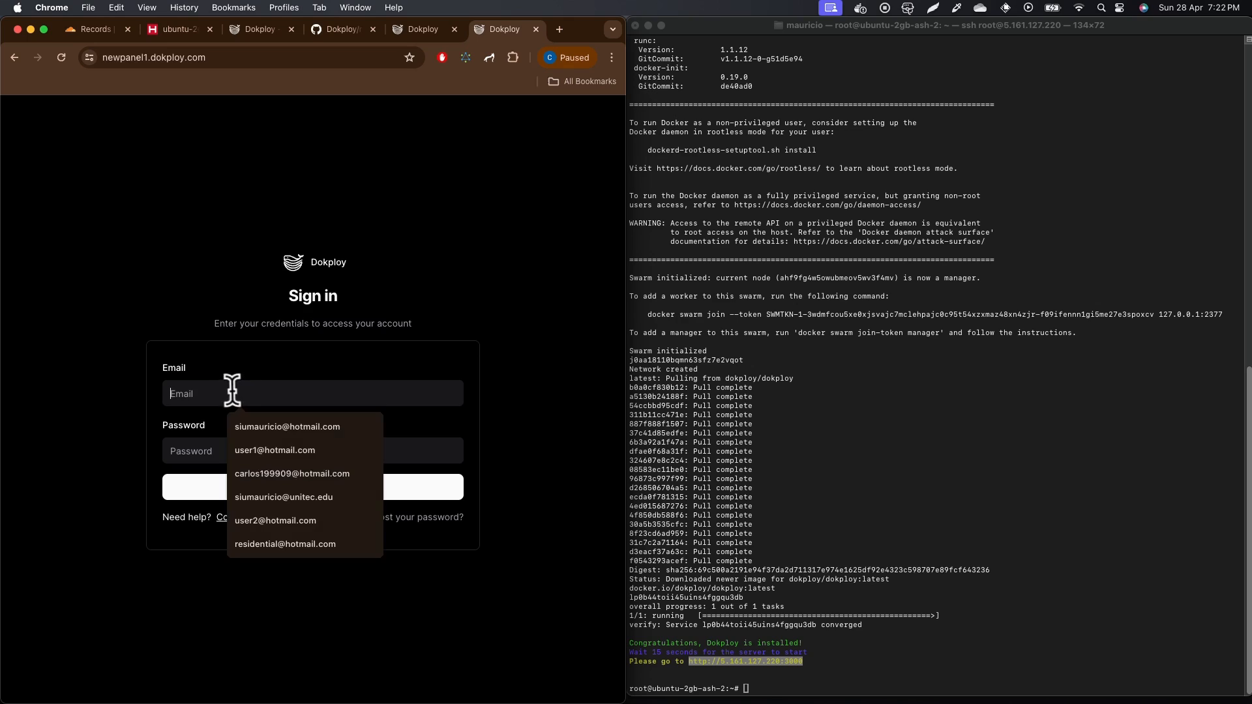
{"action": "left_click", "coordinate": [272, 452]}
{"action": "left_click", "coordinate": [251, 450]}
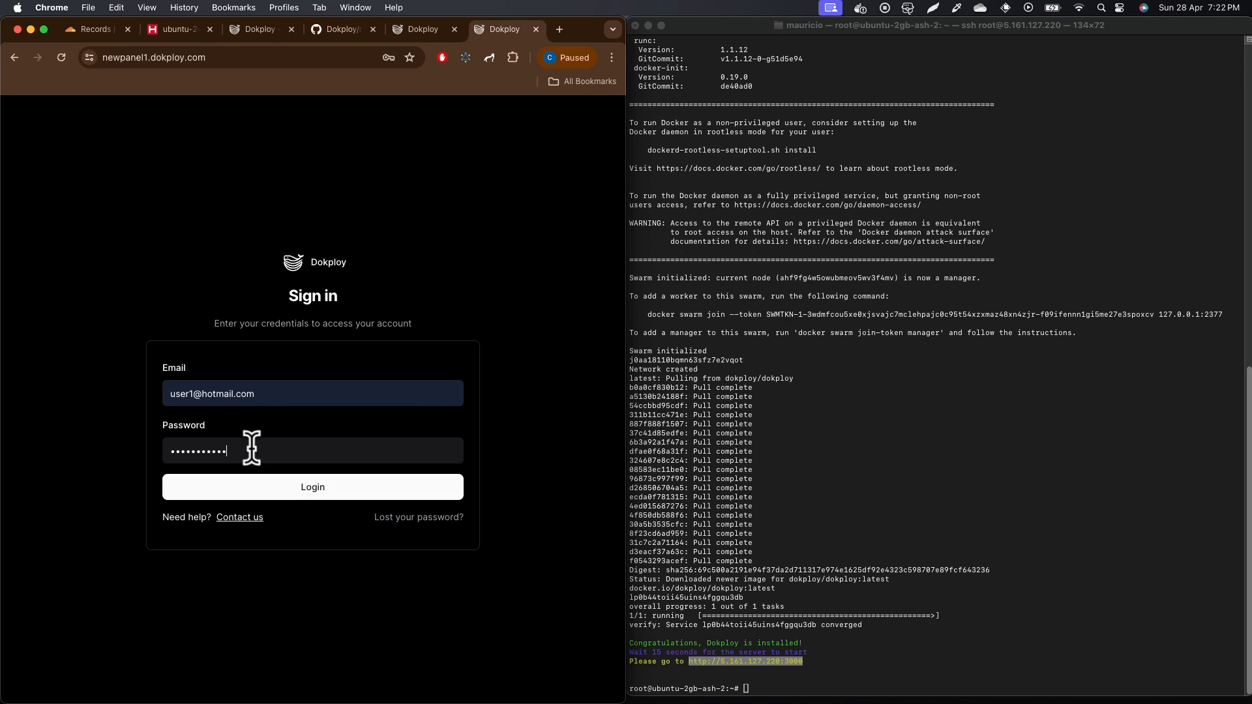
{"action": "left_click", "coordinate": [300, 491]}
{"action": "left_click", "coordinate": [265, 396]}
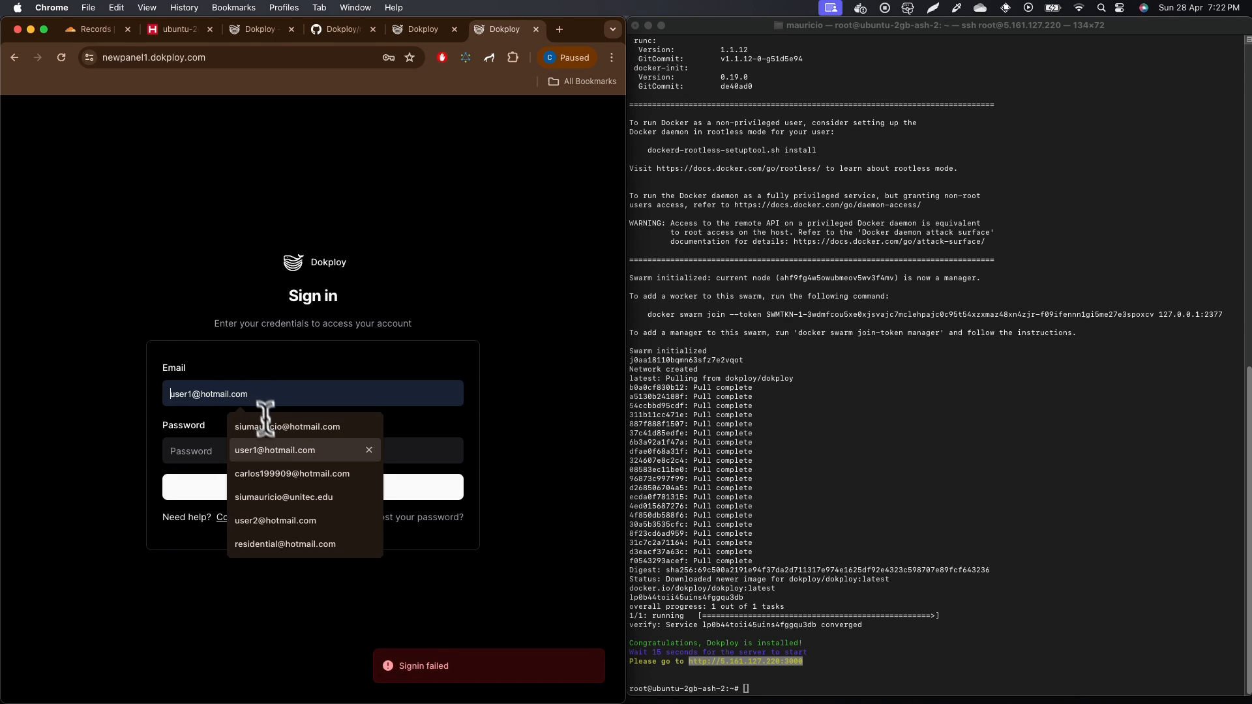
{"action": "left_click", "coordinate": [253, 446]}
{"action": "left_click", "coordinate": [231, 450]}
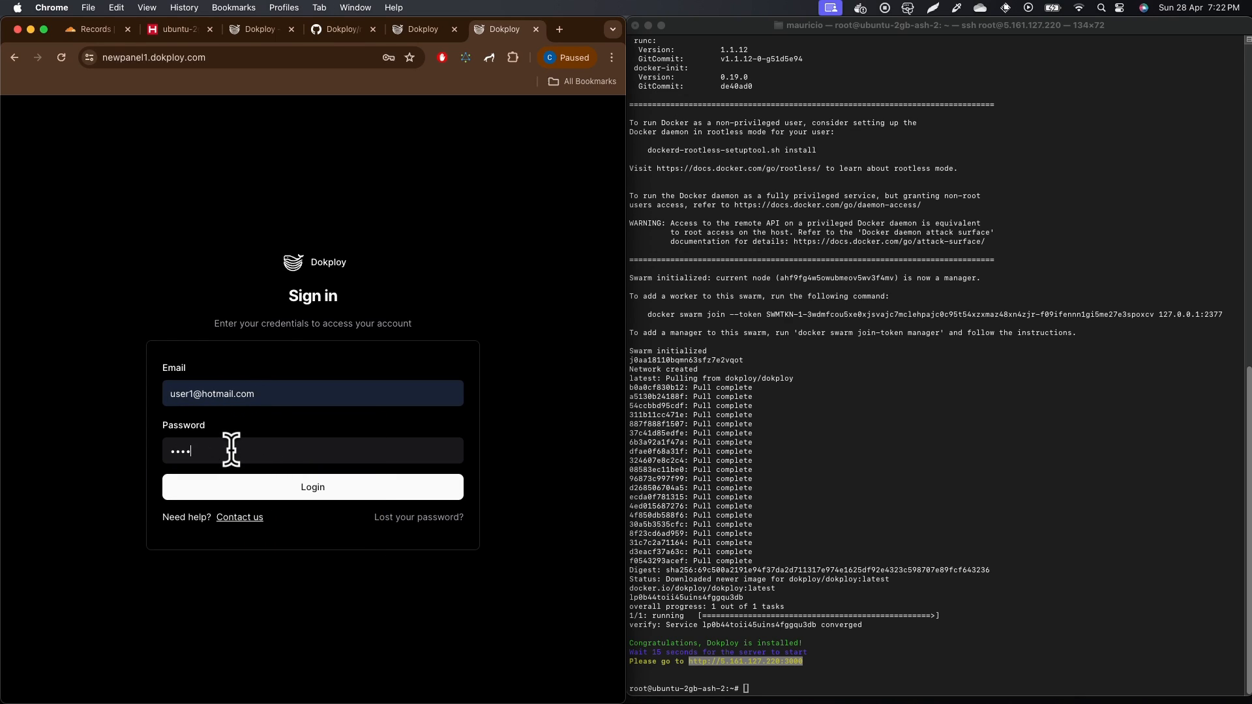
{"action": "left_click", "coordinate": [286, 490]}
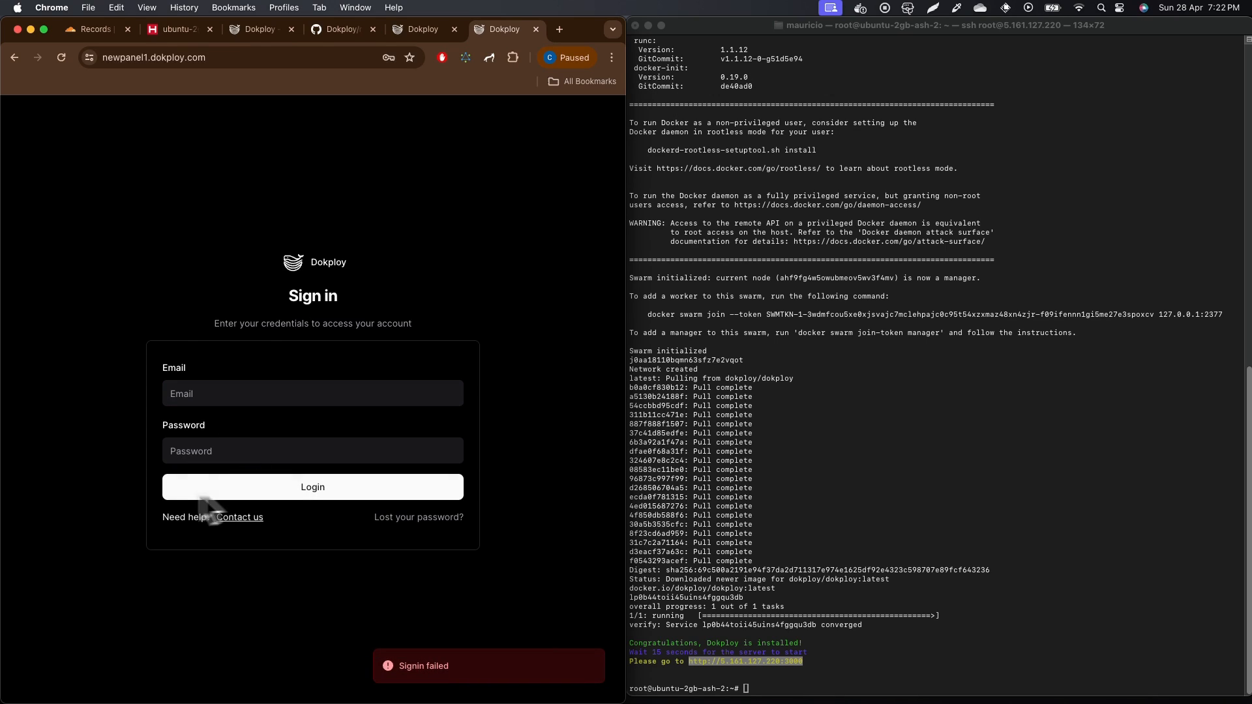
{"action": "left_click", "coordinate": [205, 394]}
{"action": "left_click", "coordinate": [246, 450]}
{"action": "left_click", "coordinate": [219, 450]}
{"action": "type", "text": "ail.com"}
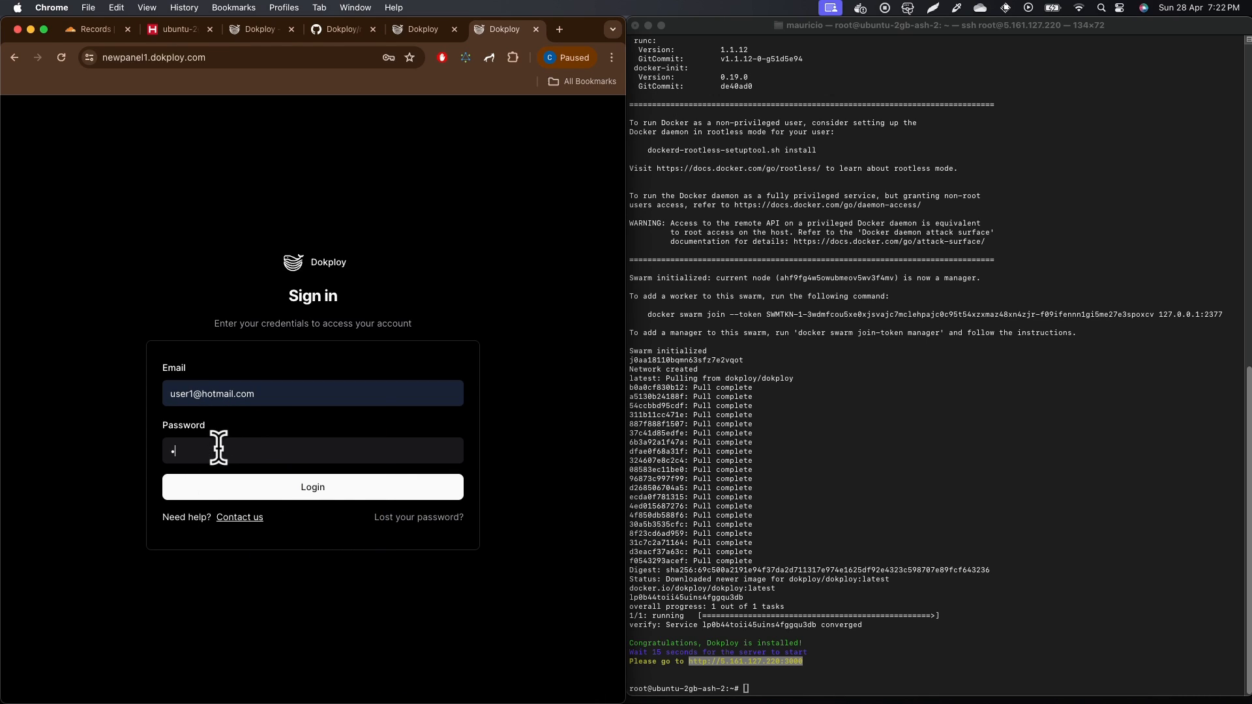
{"action": "left_click", "coordinate": [317, 491]}
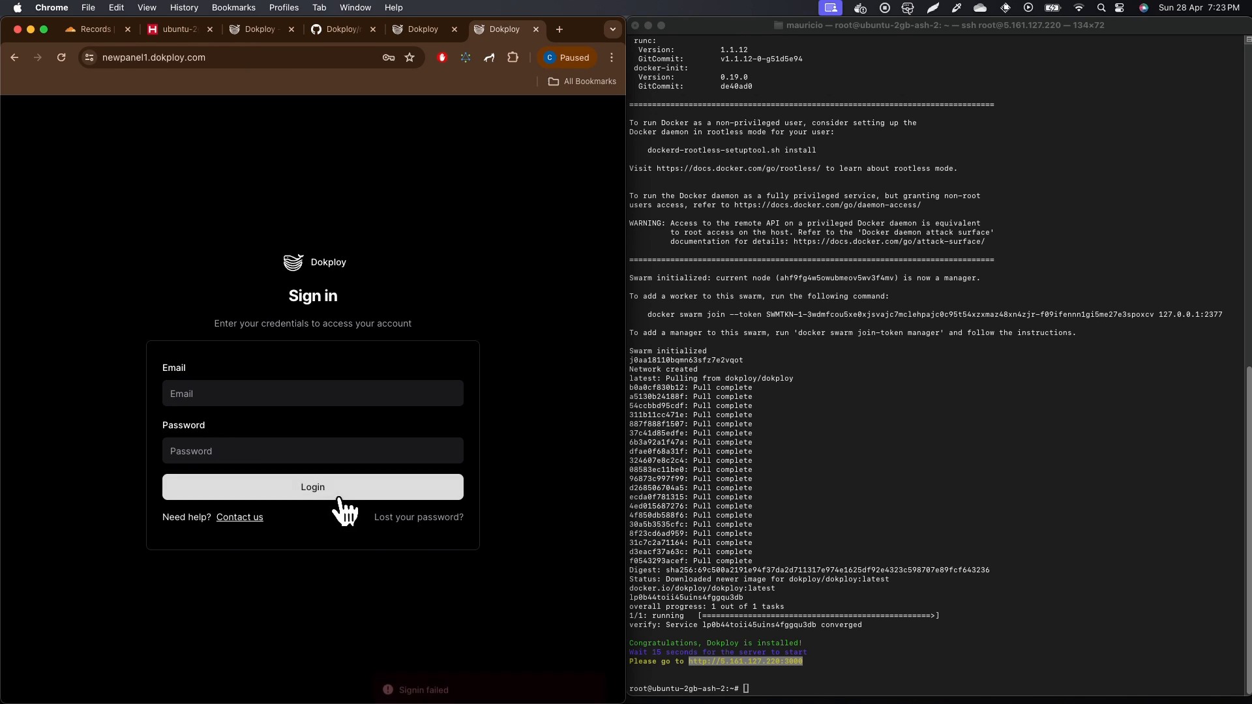
Step: Retry the sign-in from the other Dokploy tab with the account email and password
{"action": "left_click", "coordinate": [417, 30]}
{"action": "left_click", "coordinate": [504, 30]}
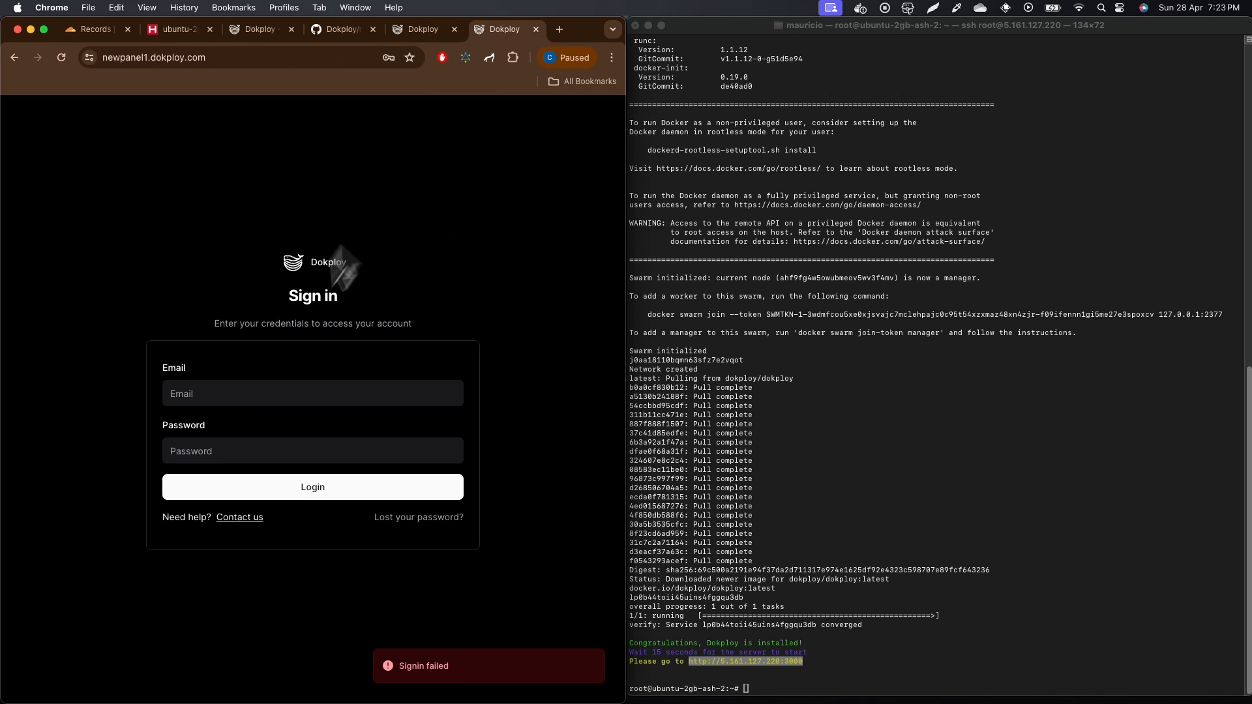
{"action": "left_click", "coordinate": [235, 394]}
{"action": "left_click", "coordinate": [238, 413]}
{"action": "left_click", "coordinate": [228, 451]}
{"action": "type", "text": "ail.com"}
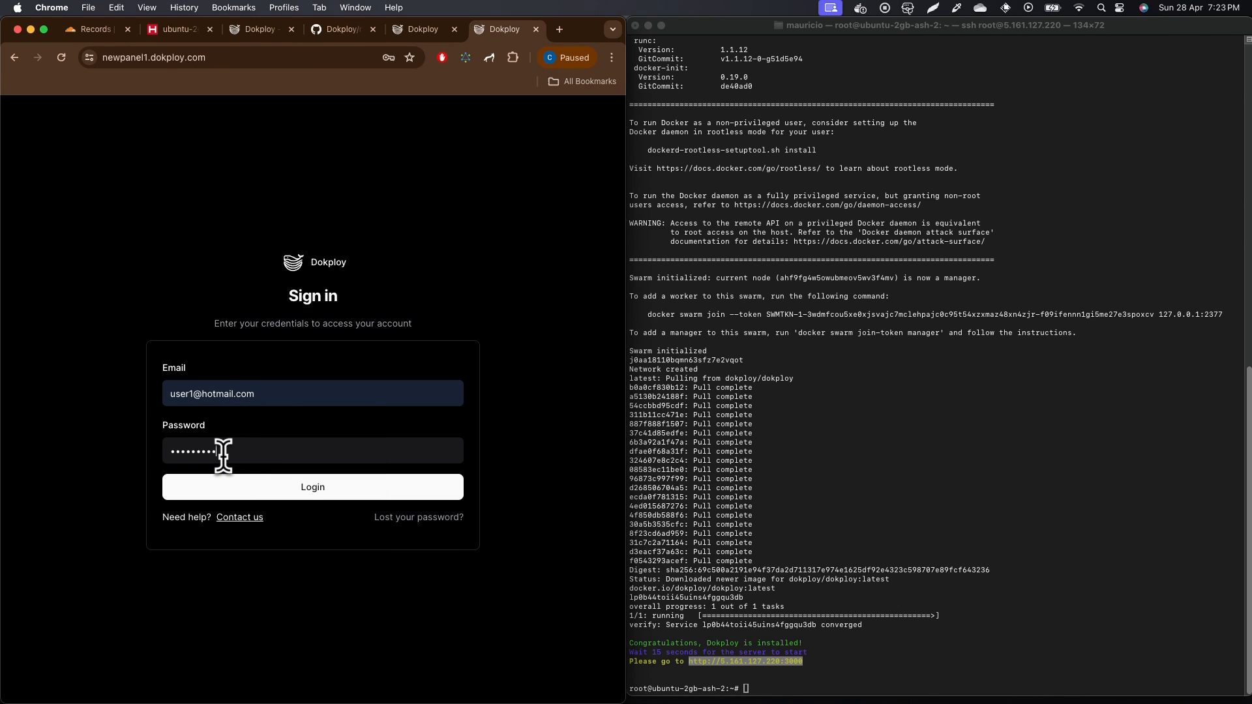
{"action": "left_click", "coordinate": [243, 483]}
Step: Set a new account password in Settings > Profile and save it
{"action": "left_click", "coordinate": [418, 30]}
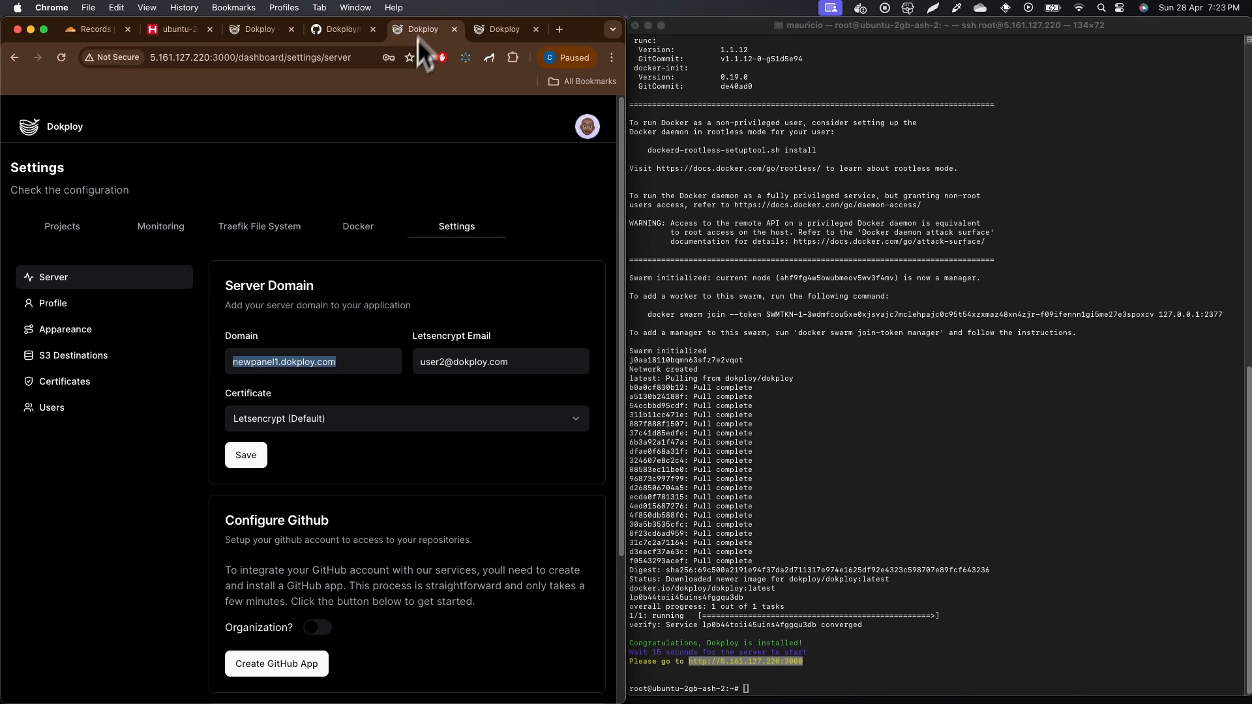
{"action": "left_click", "coordinate": [173, 307]}
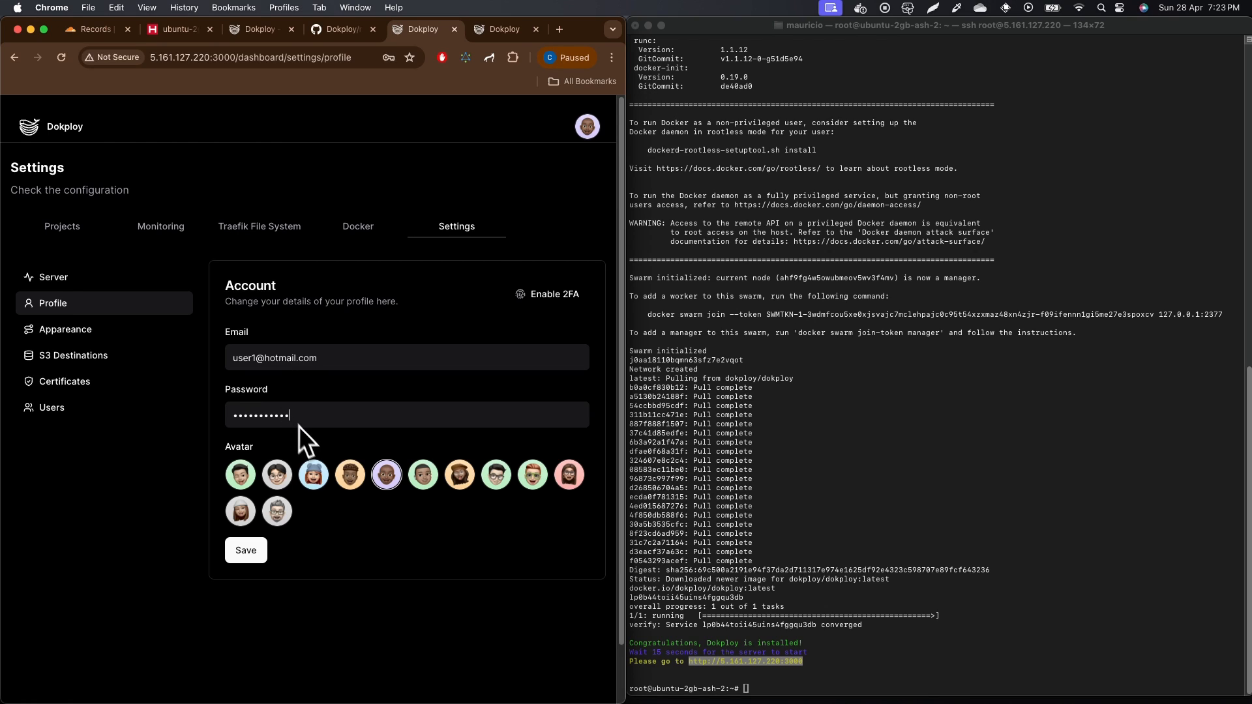
{"action": "left_click", "coordinate": [245, 550]}
Step: Sign in at newpanel1.dokploy.com with the account email and the new password
{"action": "left_click", "coordinate": [505, 29]}
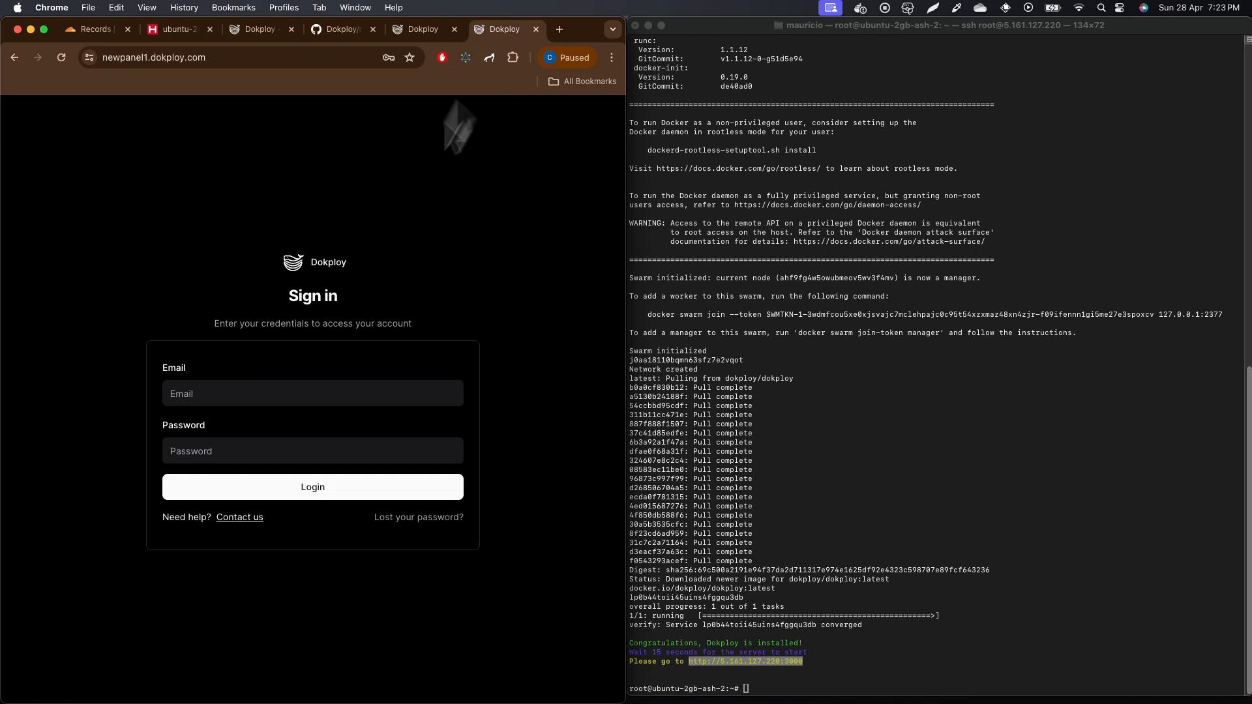
{"action": "left_click", "coordinate": [245, 401]}
{"action": "left_click", "coordinate": [256, 455]}
{"action": "left_click", "coordinate": [229, 450]}
{"action": "type", "text": "ail.com"}
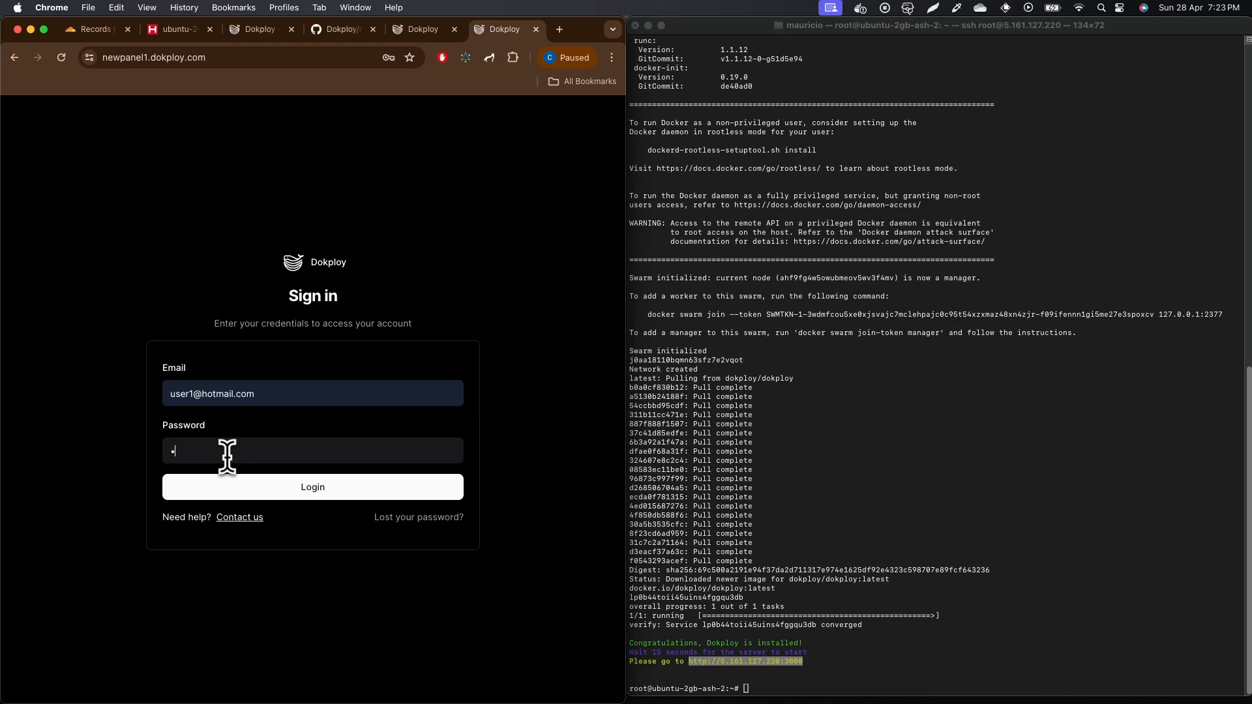
{"action": "left_click", "coordinate": [225, 487]}
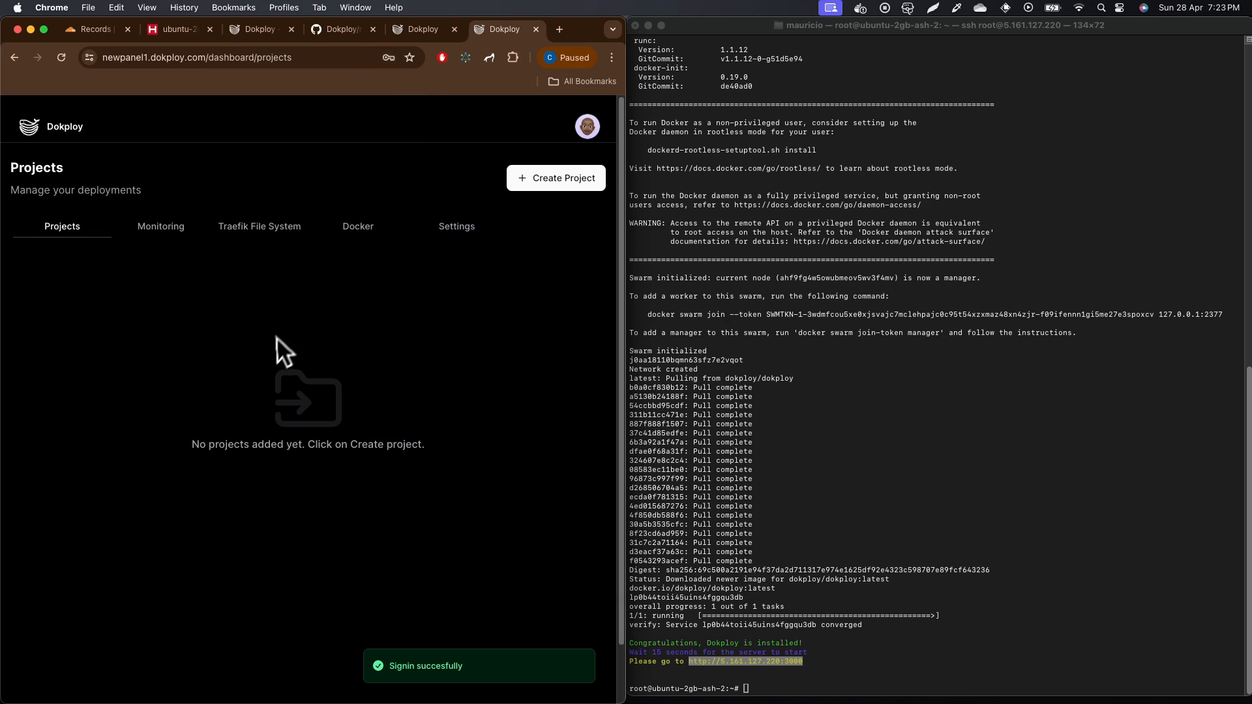
Step: Open then cancel the new project form and review the next-todo-app repository
{"action": "left_click", "coordinate": [554, 187]}
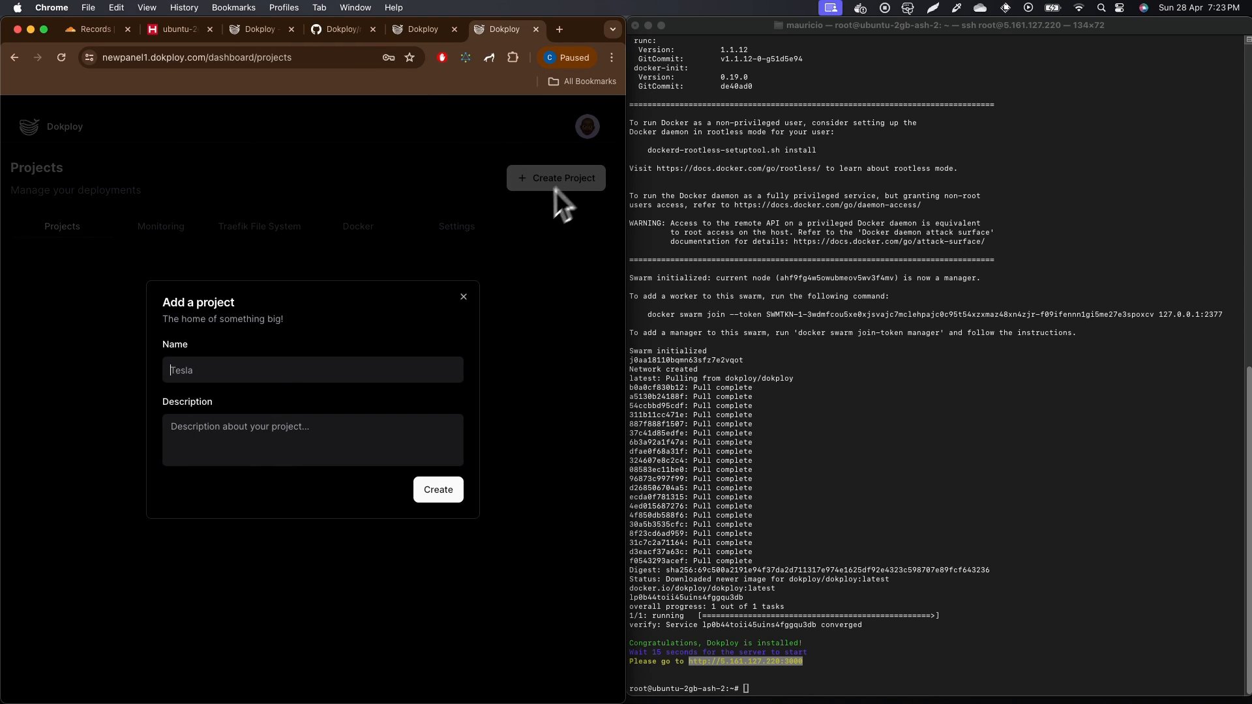
{"action": "left_click", "coordinate": [461, 302]}
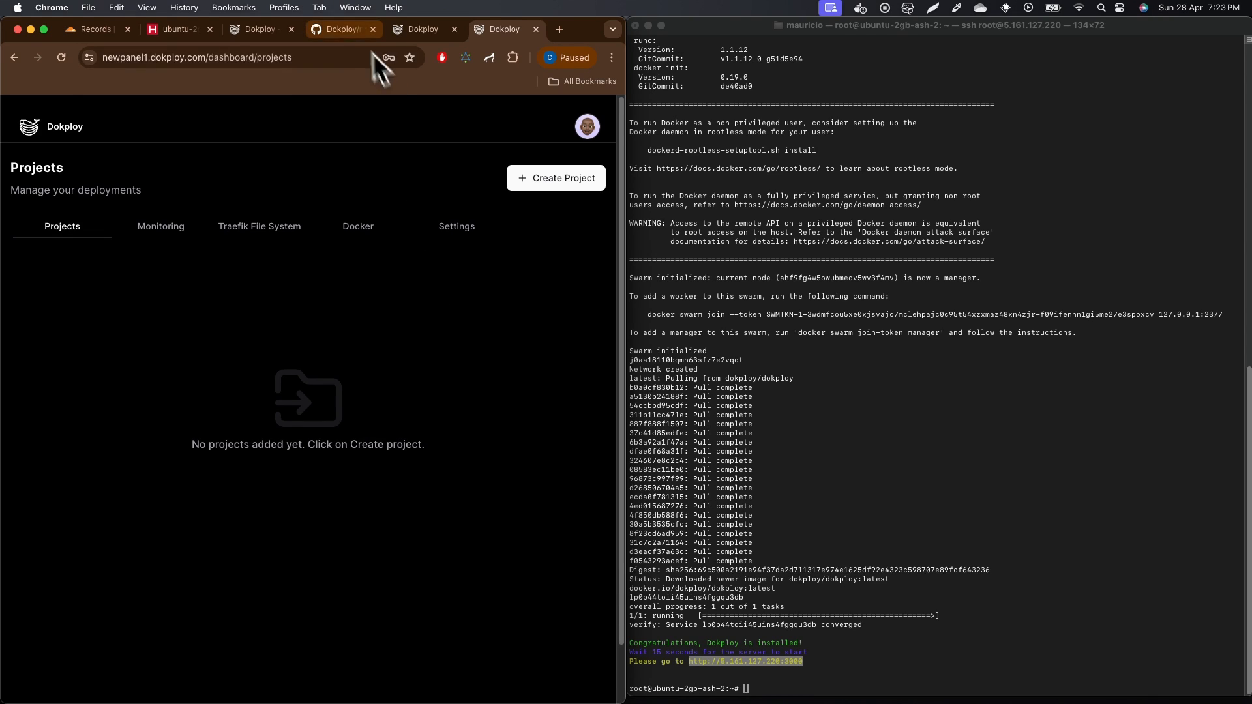
{"action": "left_click", "coordinate": [340, 29]}
{"action": "scroll", "coordinate": [216, 295], "scroll_direction": "down", "scroll_amount": 5}
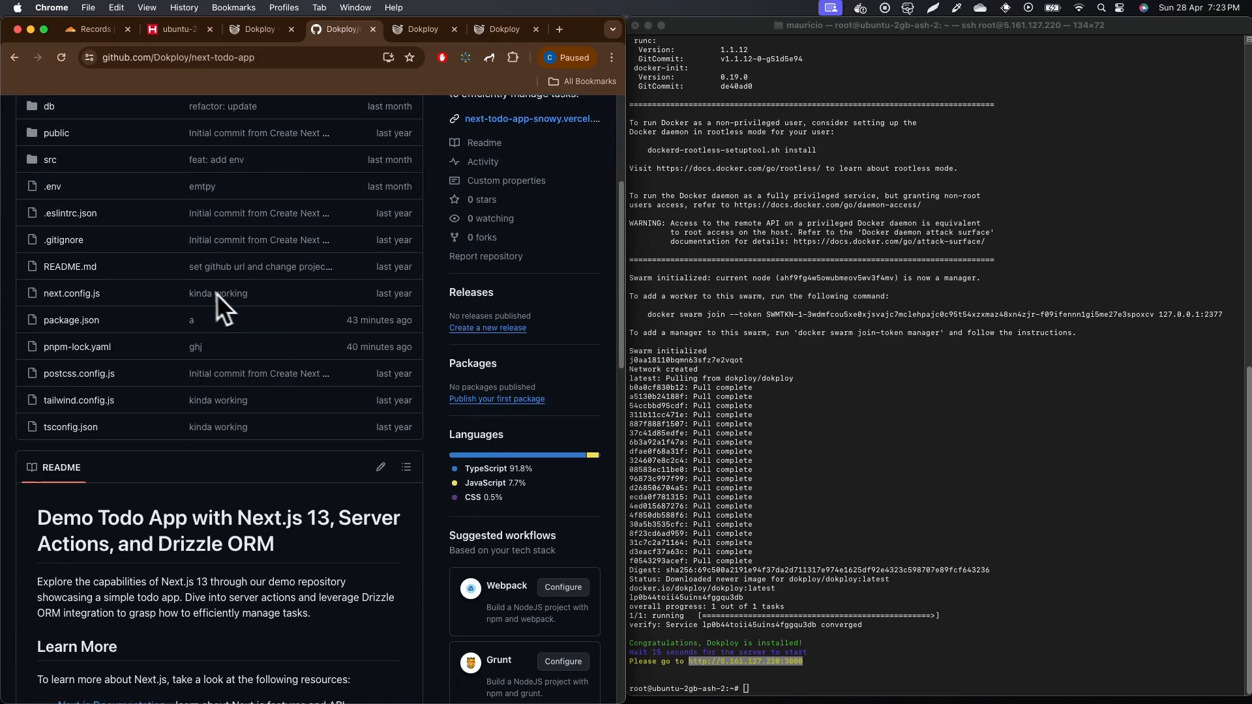
{"action": "scroll", "coordinate": [260, 254], "scroll_direction": "up", "scroll_amount": 5}
{"action": "scroll", "coordinate": [233, 236], "scroll_direction": "down", "scroll_amount": 5}
{"action": "scroll", "coordinate": [283, 250], "scroll_direction": "up", "scroll_amount": 5}
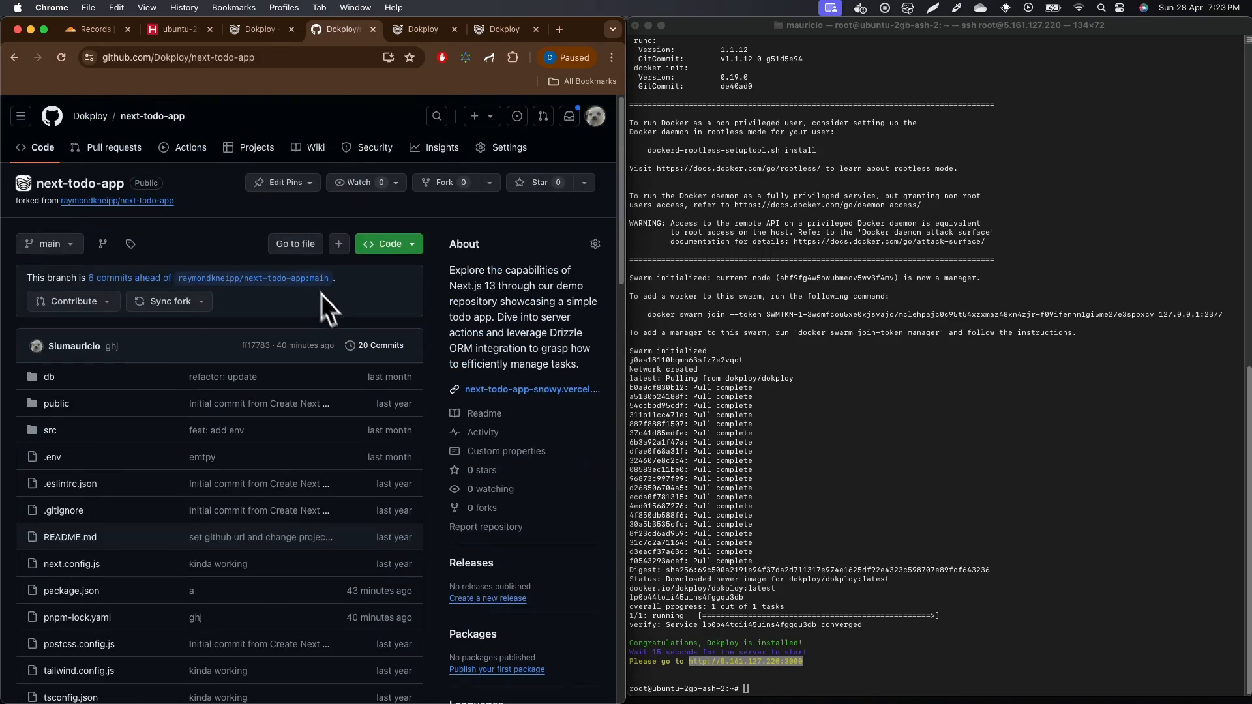
{"action": "left_click", "coordinate": [490, 33]}
Step: Create a project named 'New project' and open it
{"action": "left_click", "coordinate": [523, 185]}
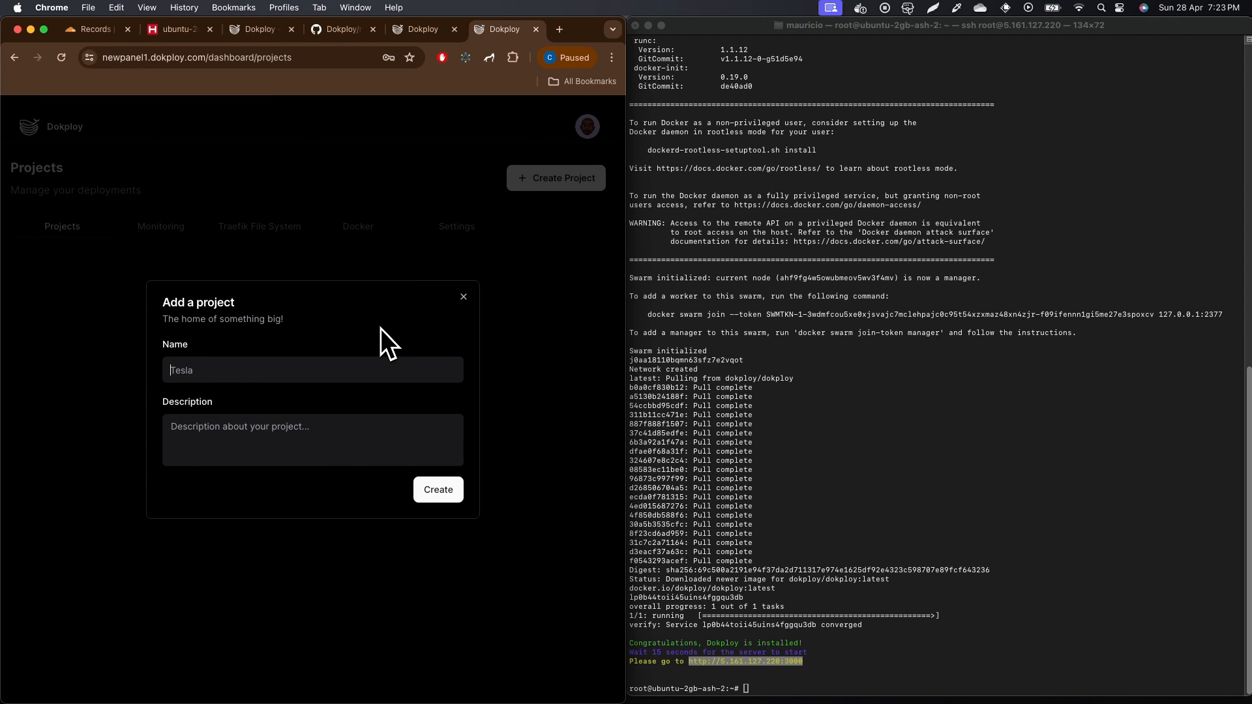
{"action": "type", "text": "New project"}
{"action": "key", "text": "Return"}
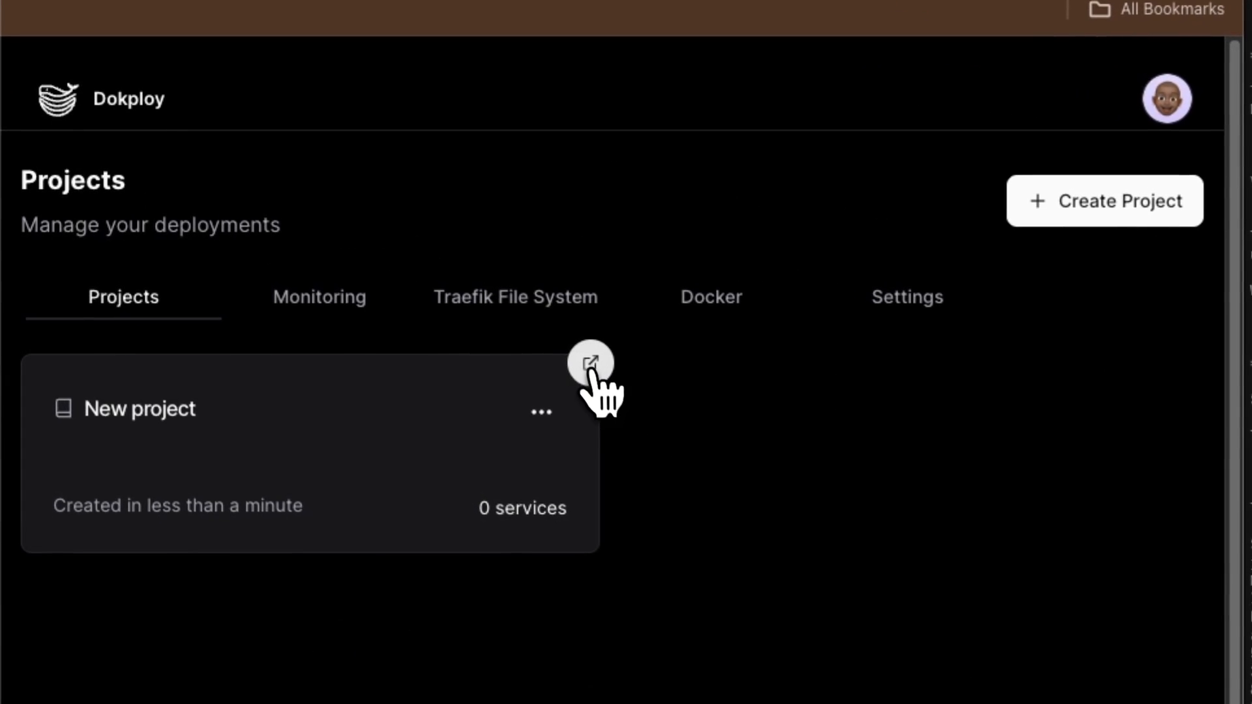
{"action": "left_click", "coordinate": [297, 261]}
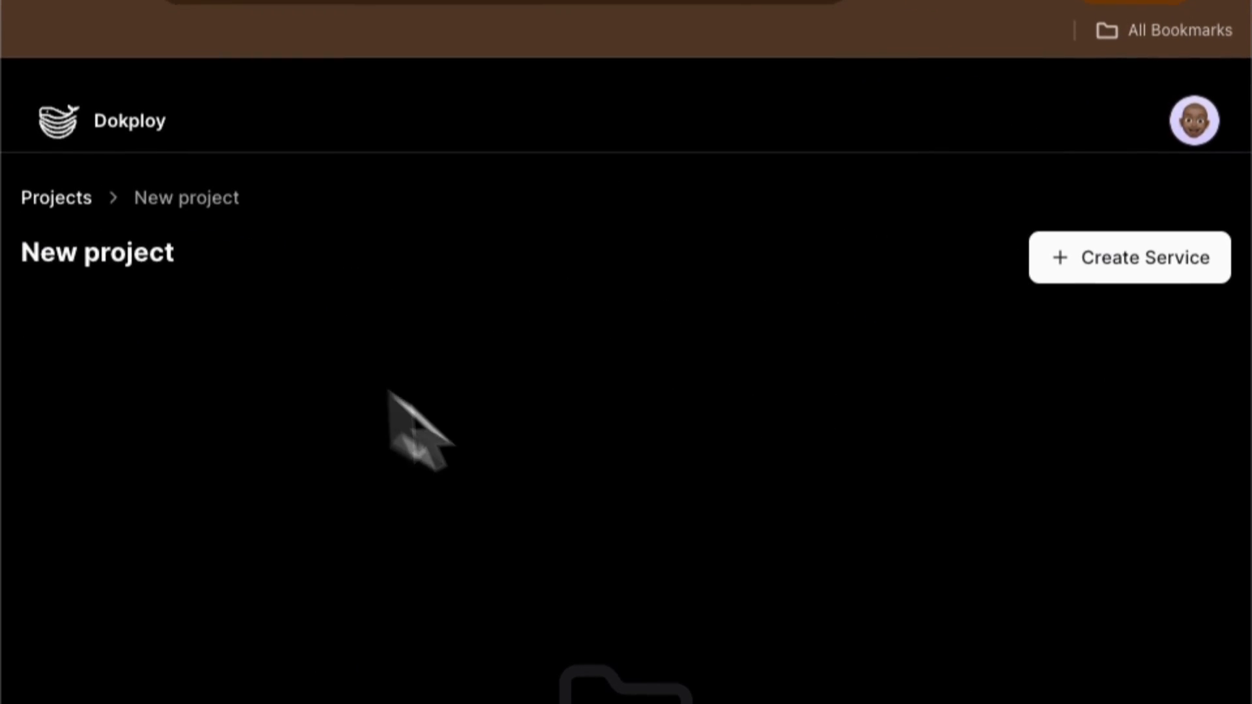
Step: Add an application service named Frontend to the project and open its page
{"action": "left_click", "coordinate": [1070, 245]}
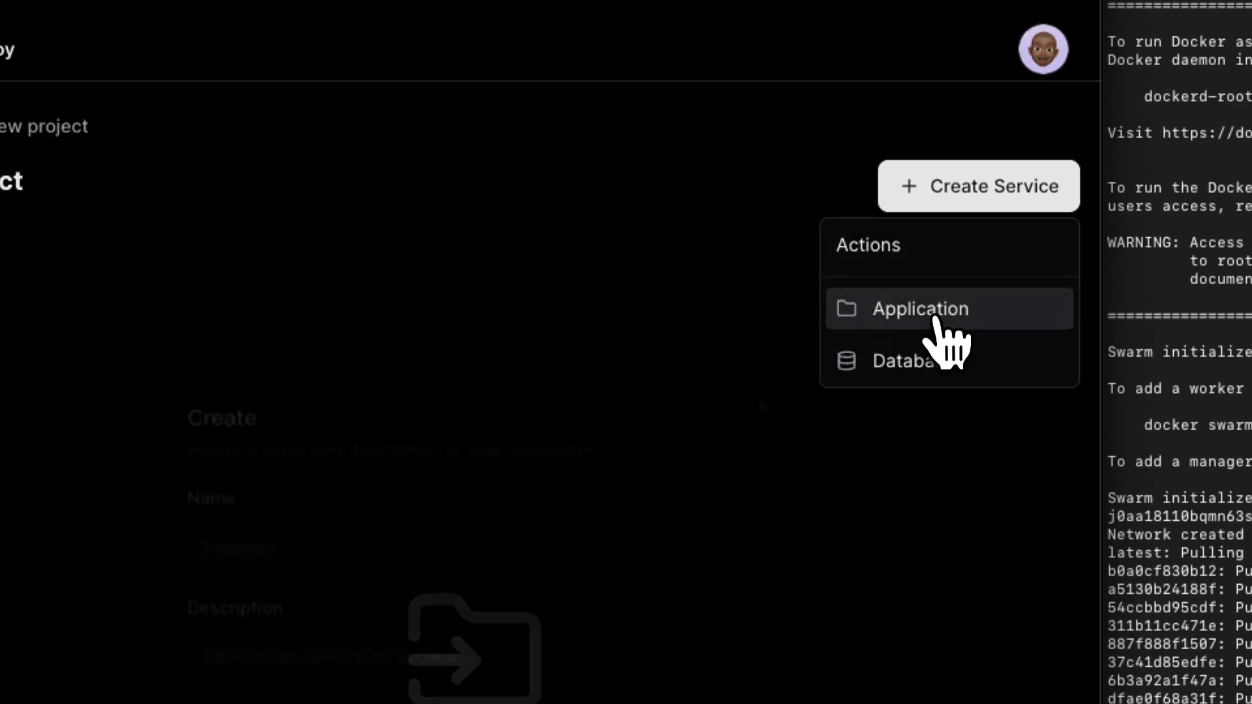
{"action": "left_click", "coordinate": [929, 312]}
{"action": "left_click", "coordinate": [391, 515]}
{"action": "type", "text": "Frontend"}
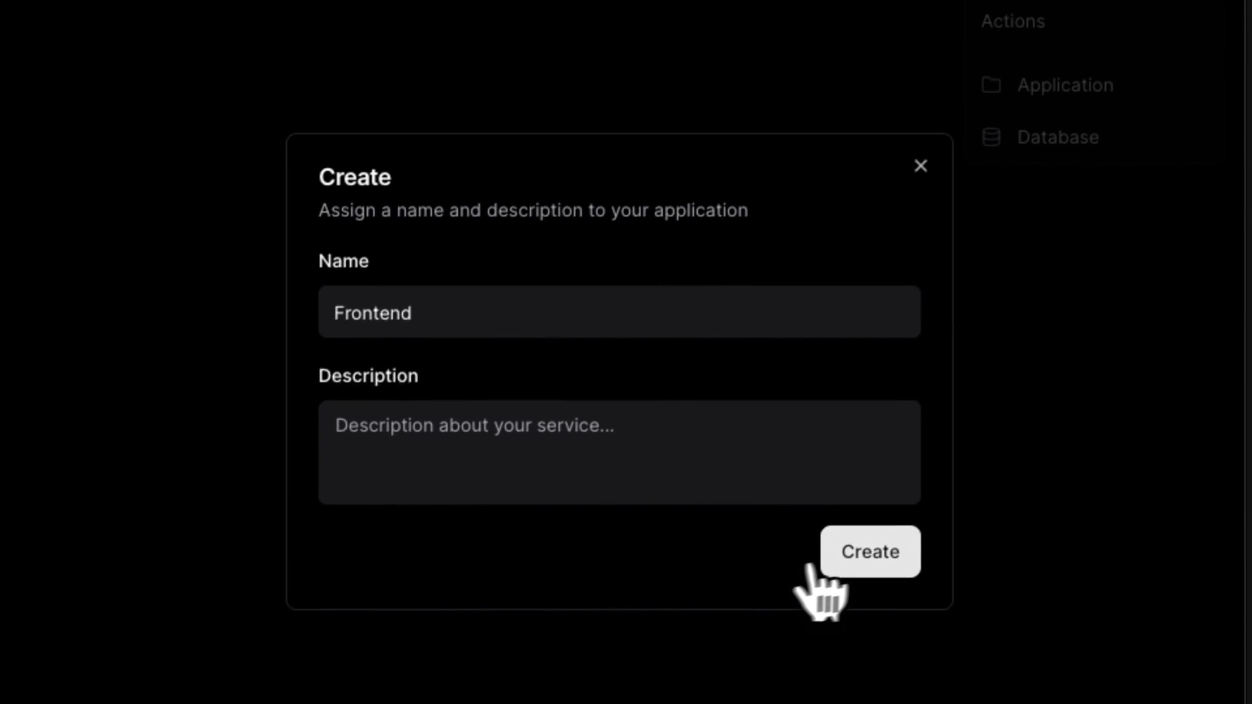
{"action": "left_click", "coordinate": [868, 548]}
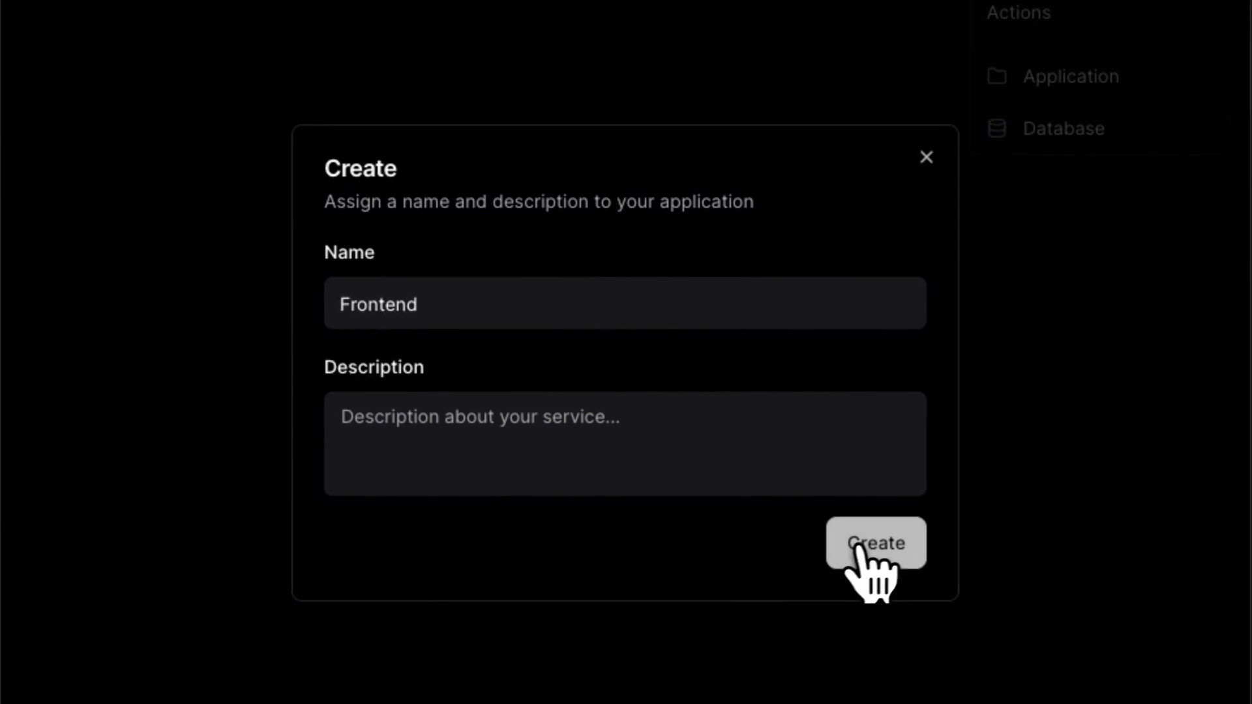
{"action": "left_click", "coordinate": [475, 249]}
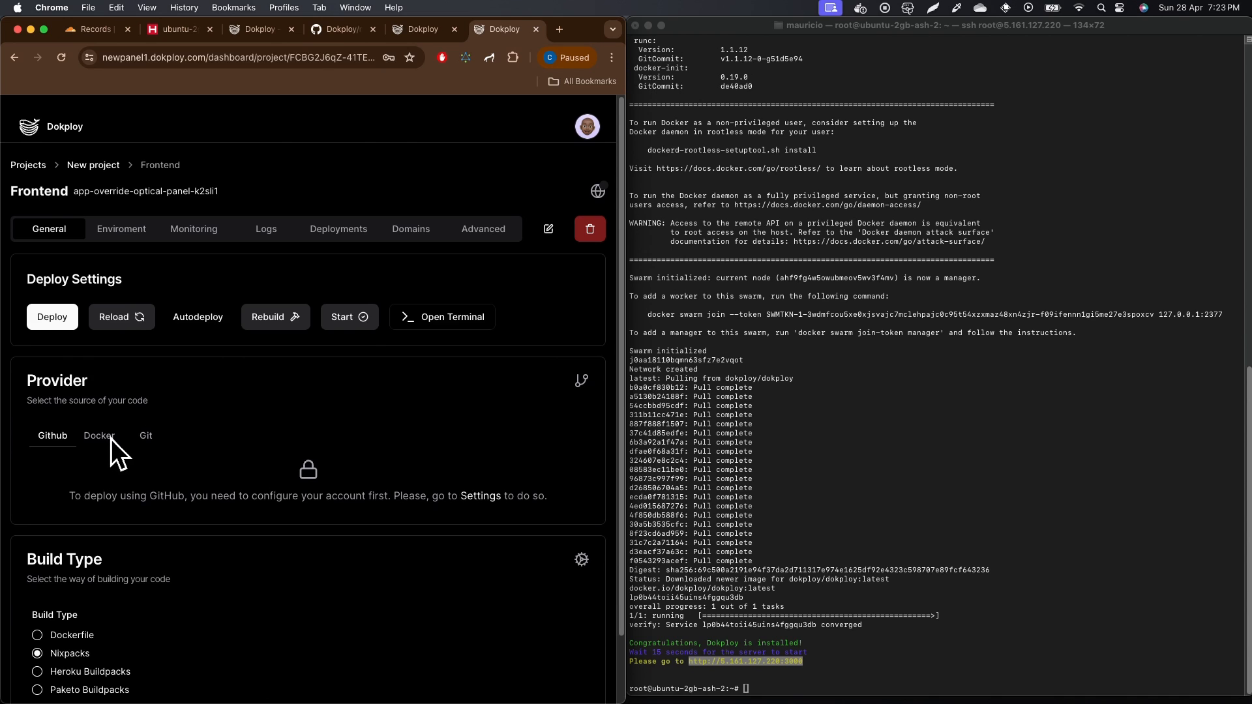
Step: Choose Git as the Frontend app's source provider
{"action": "scroll", "coordinate": [131, 437], "scroll_direction": "down", "scroll_amount": 1}
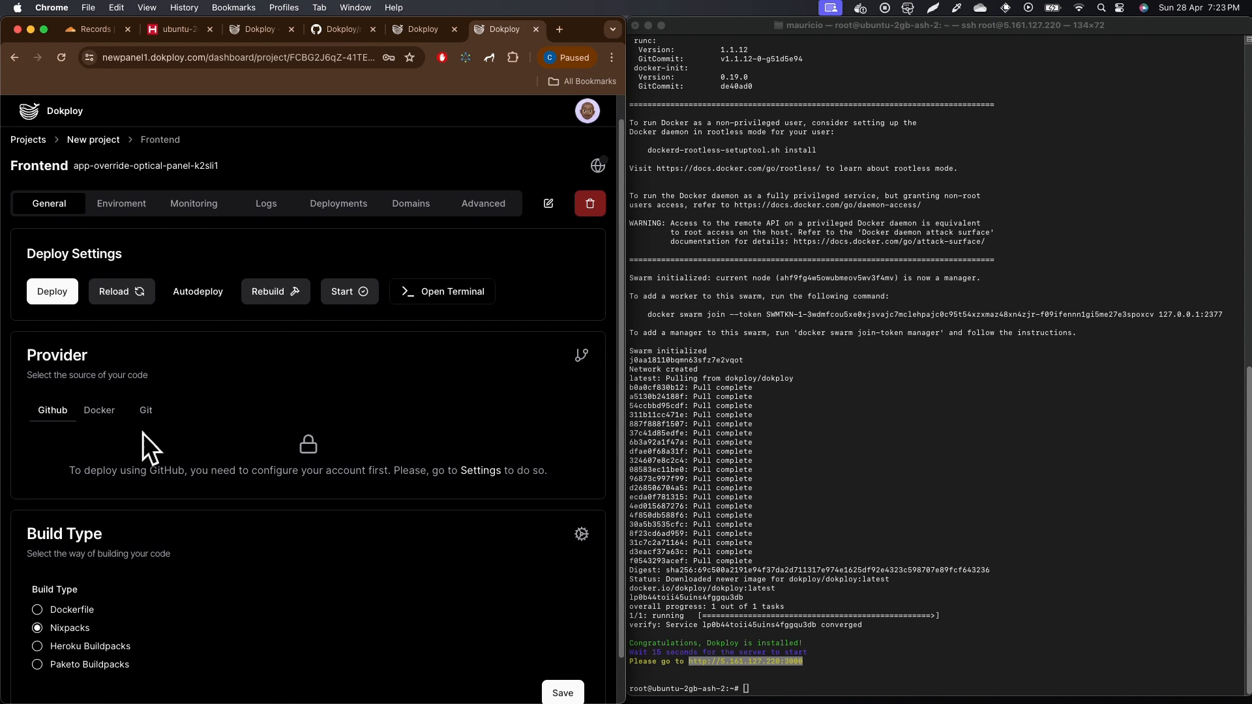
{"action": "left_click", "coordinate": [148, 411]}
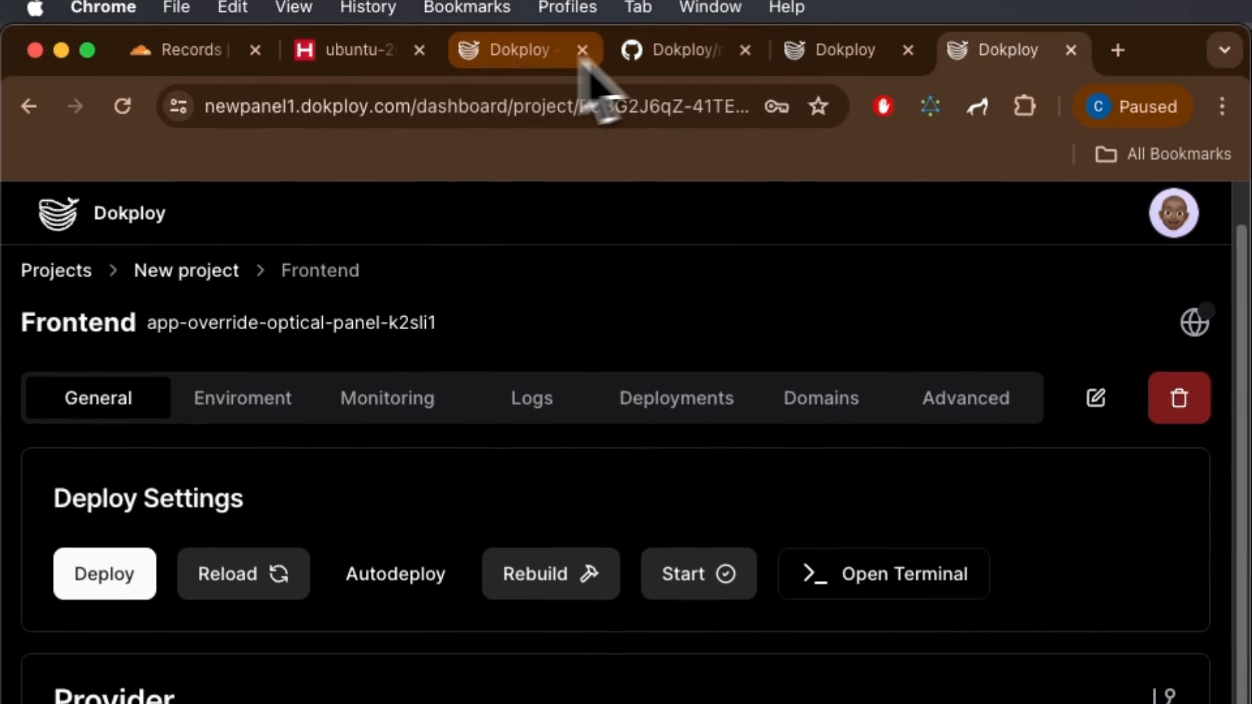
{"action": "left_click", "coordinate": [672, 62]}
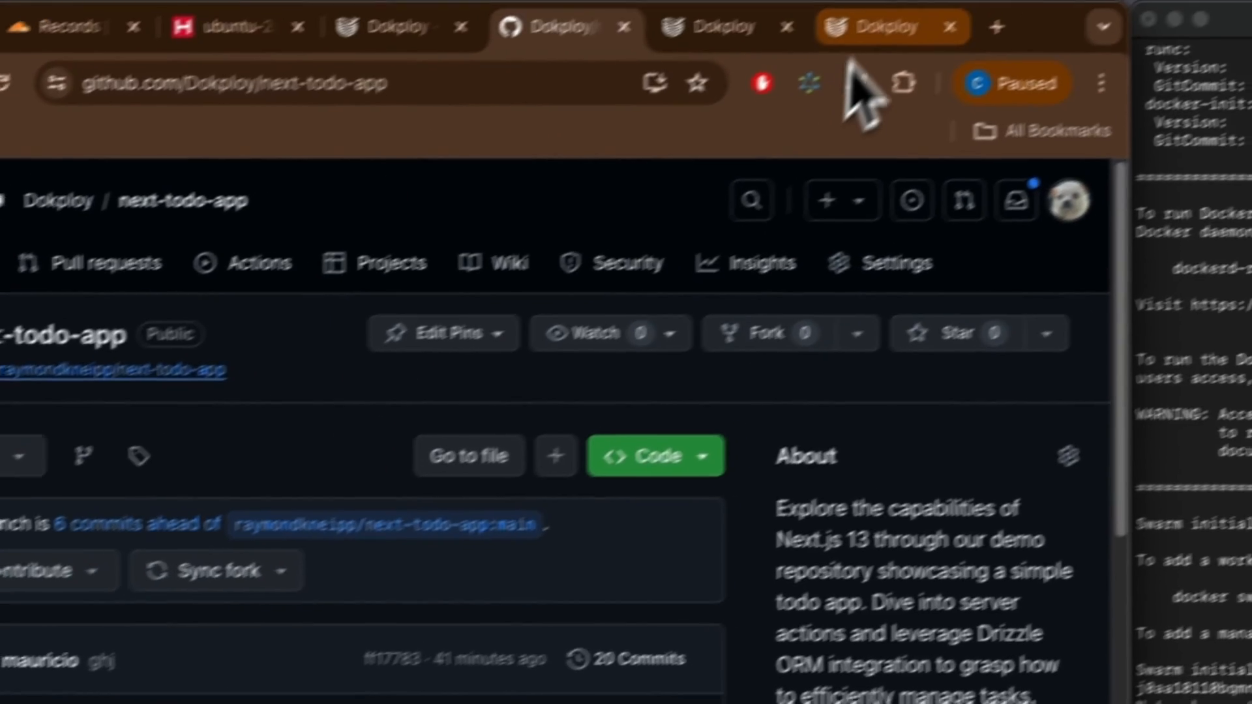
{"action": "left_click", "coordinate": [862, 31]}
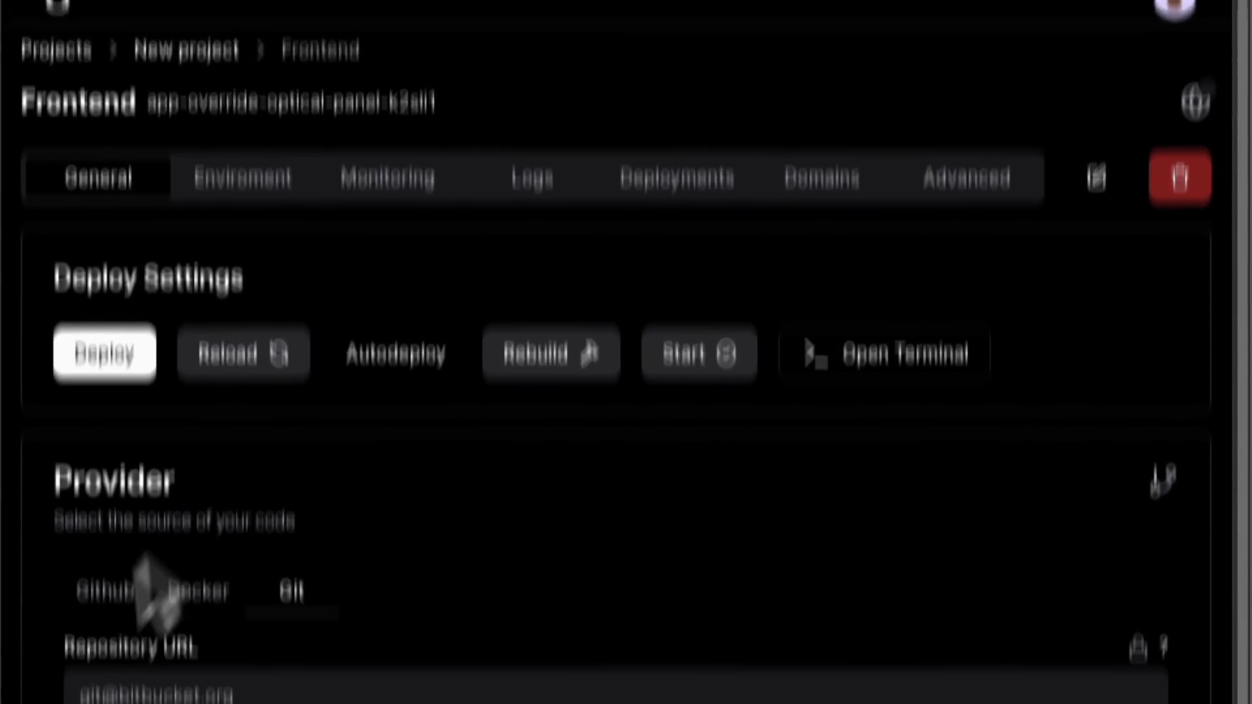
{"action": "left_click", "coordinate": [104, 611]}
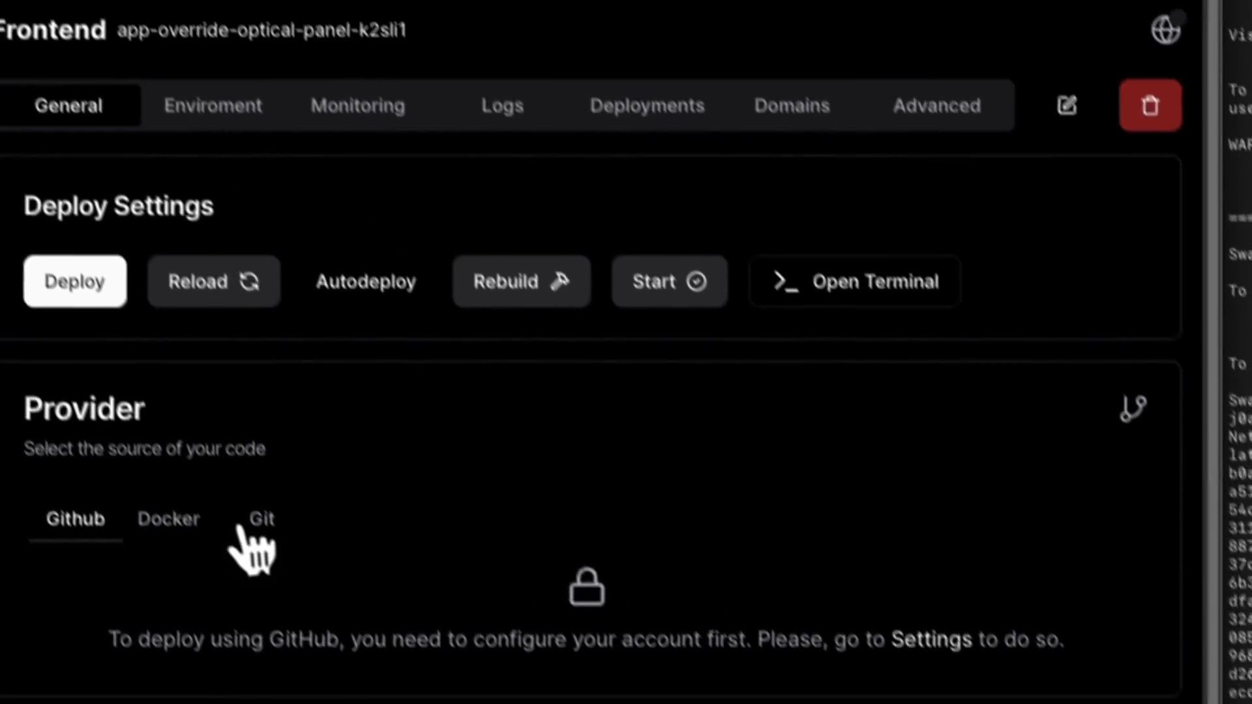
{"action": "left_click", "coordinate": [254, 522]}
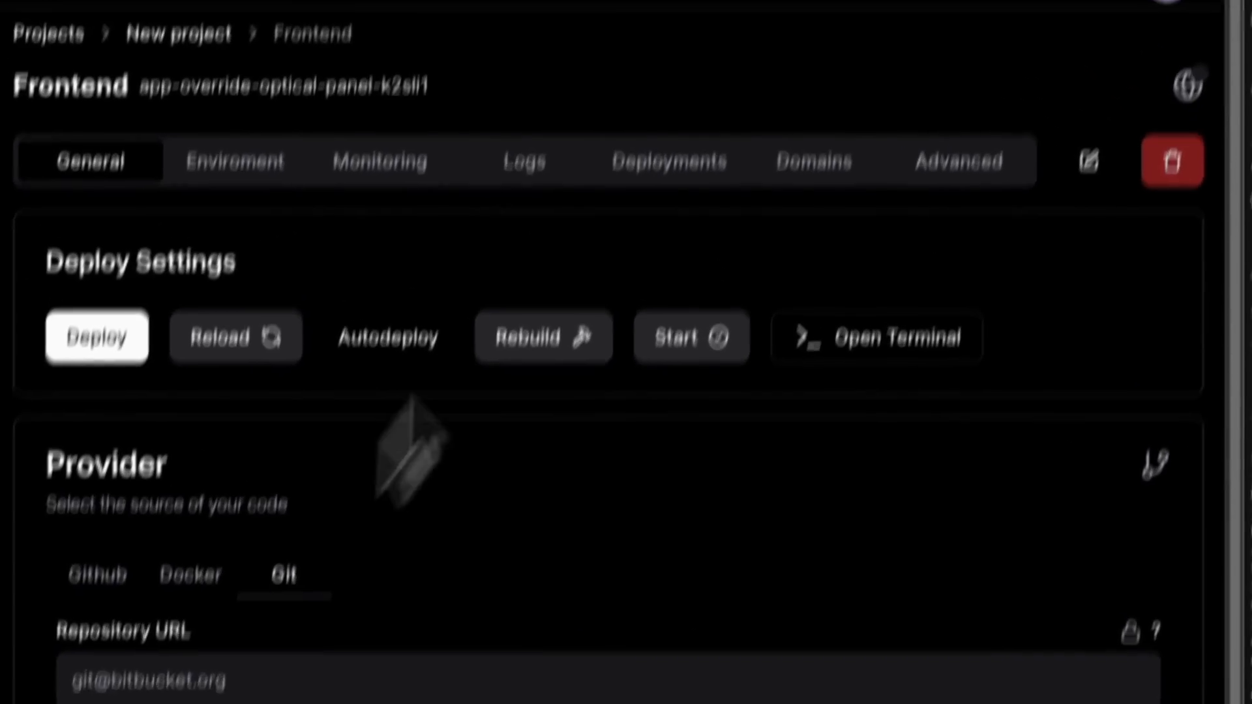
{"action": "left_click", "coordinate": [657, 28]}
{"action": "left_click", "coordinate": [727, 450]}
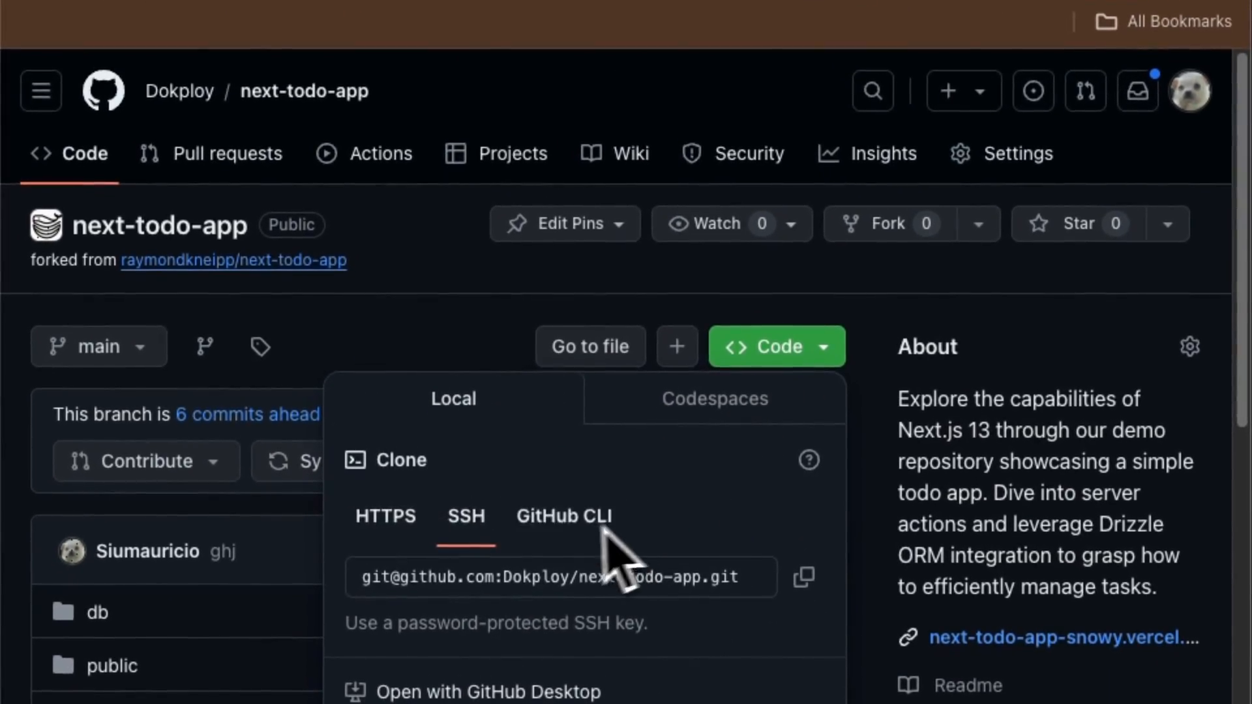
{"action": "left_click", "coordinate": [373, 530]}
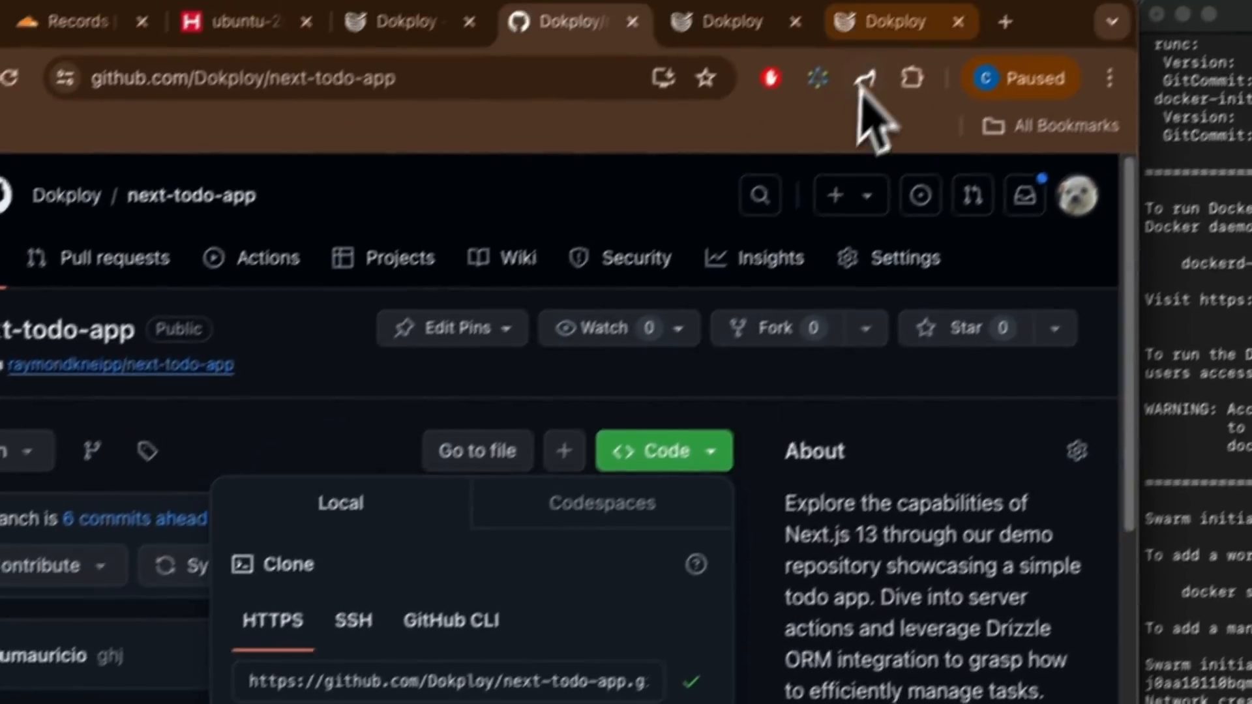
{"action": "left_click", "coordinate": [890, 25]}
{"action": "left_click", "coordinate": [208, 512]}
{"action": "type", "text": "https://github.com/Dokploy/next-todo-app.git"}
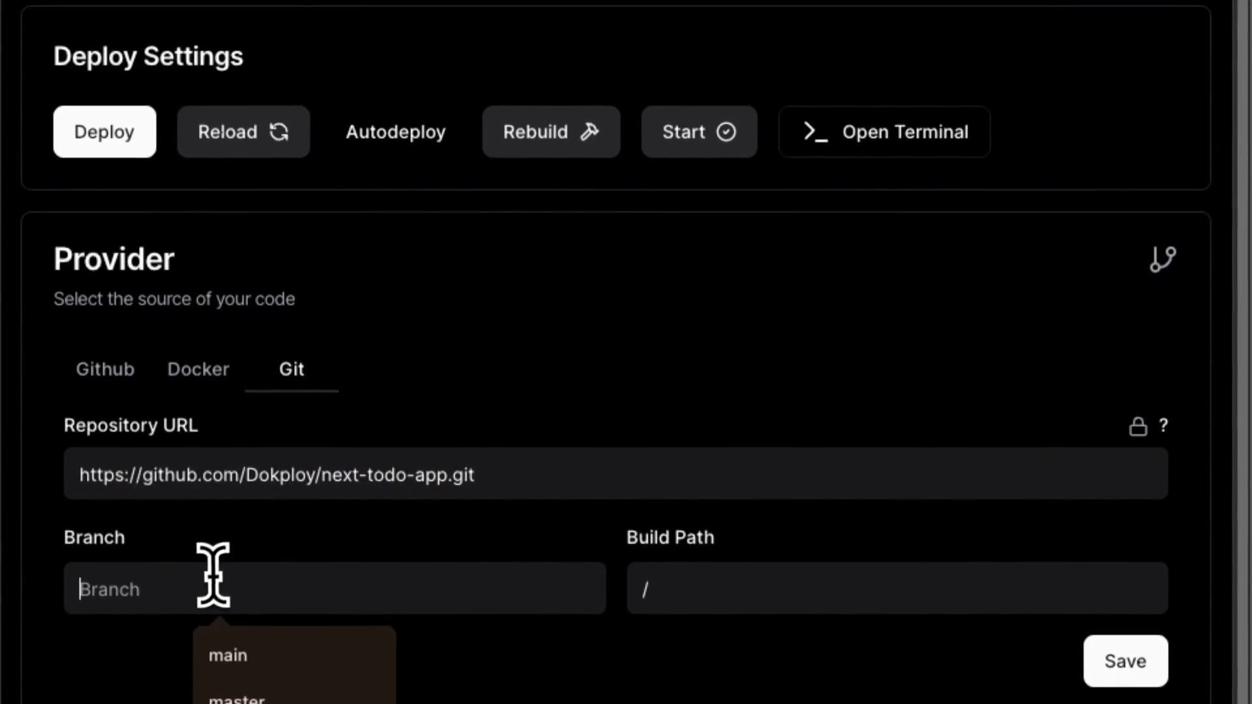
{"action": "left_click", "coordinate": [238, 655]}
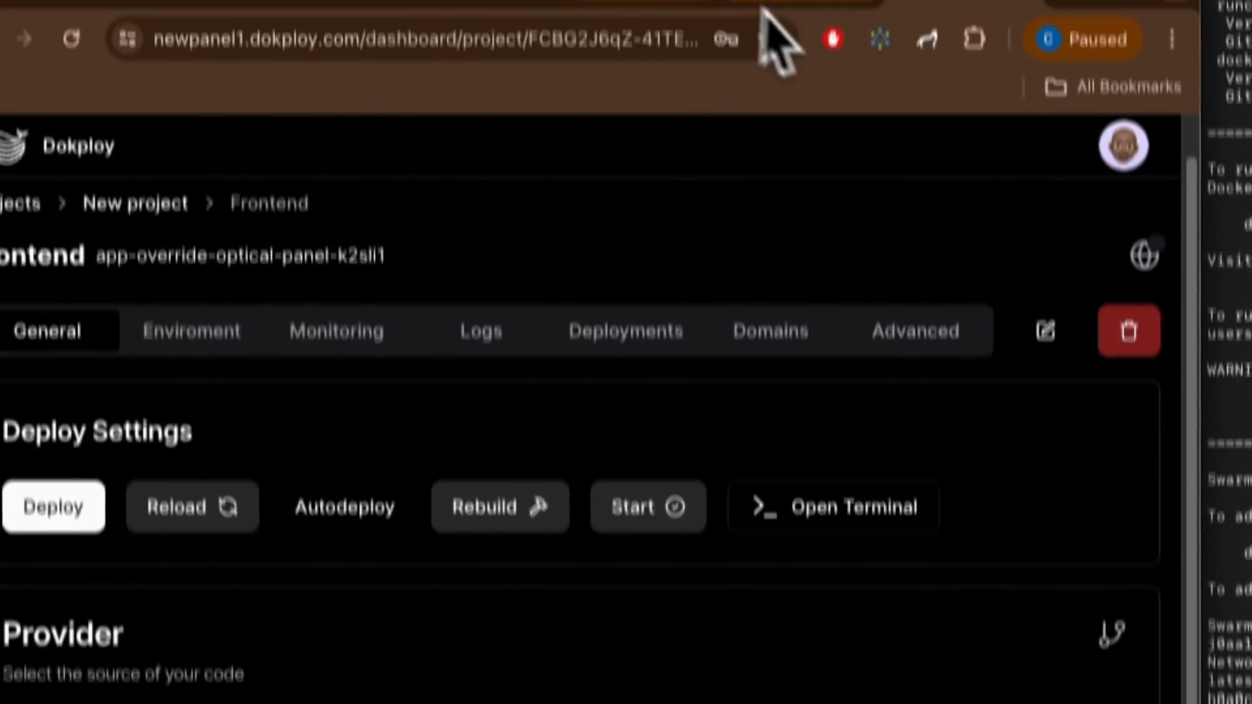
{"action": "left_click", "coordinate": [651, 9]}
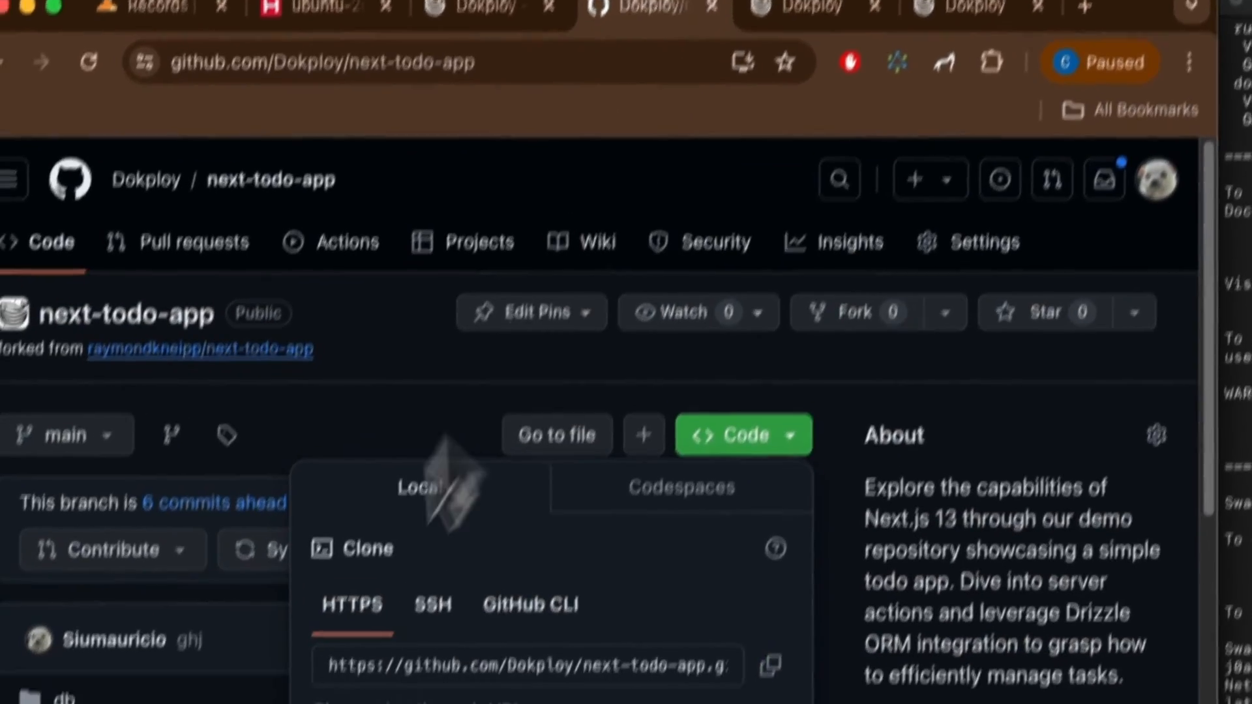
{"action": "left_click", "coordinate": [294, 360]}
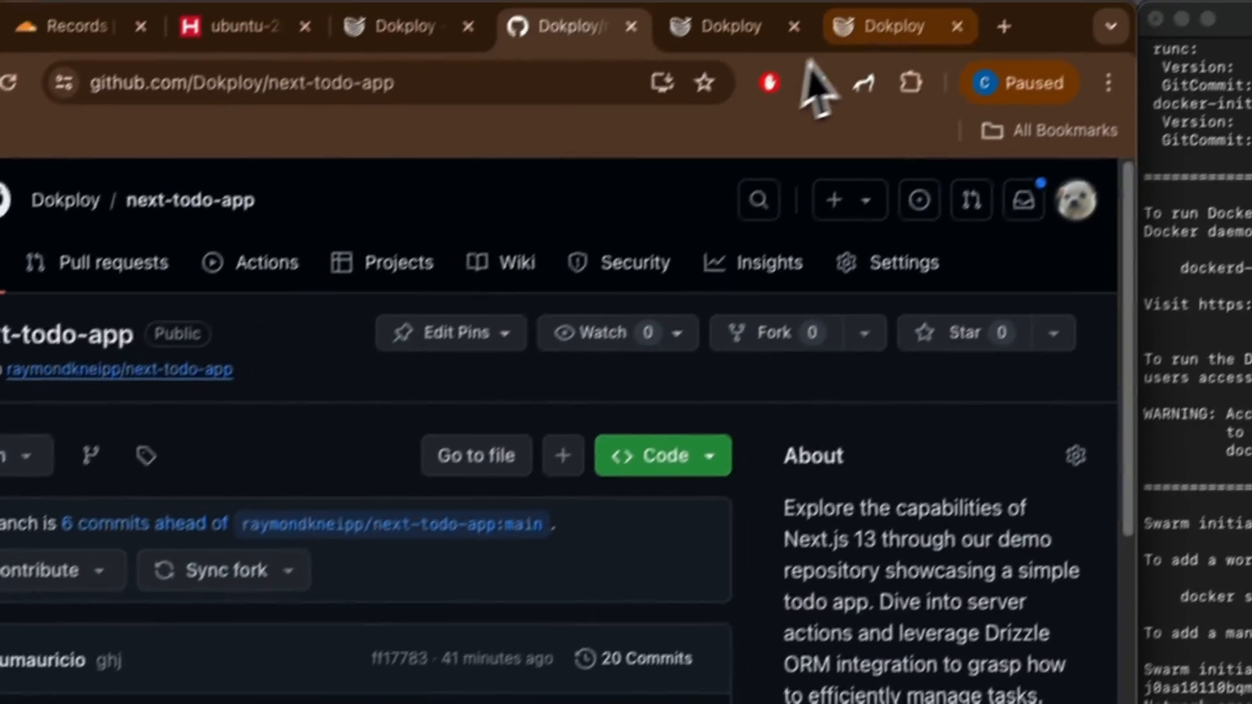
{"action": "left_click", "coordinate": [807, 22]}
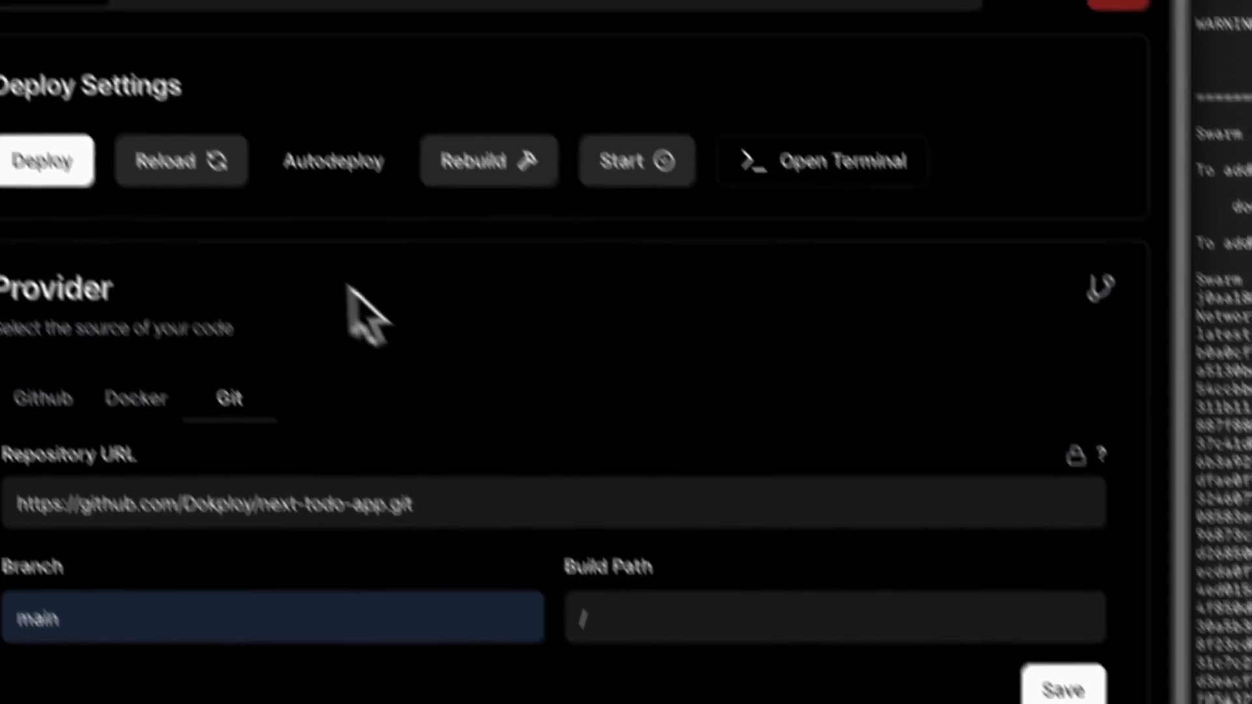
Step: Deploy the Frontend app and follow its build log until Docker Deployed appears
{"action": "left_click", "coordinate": [44, 162]}
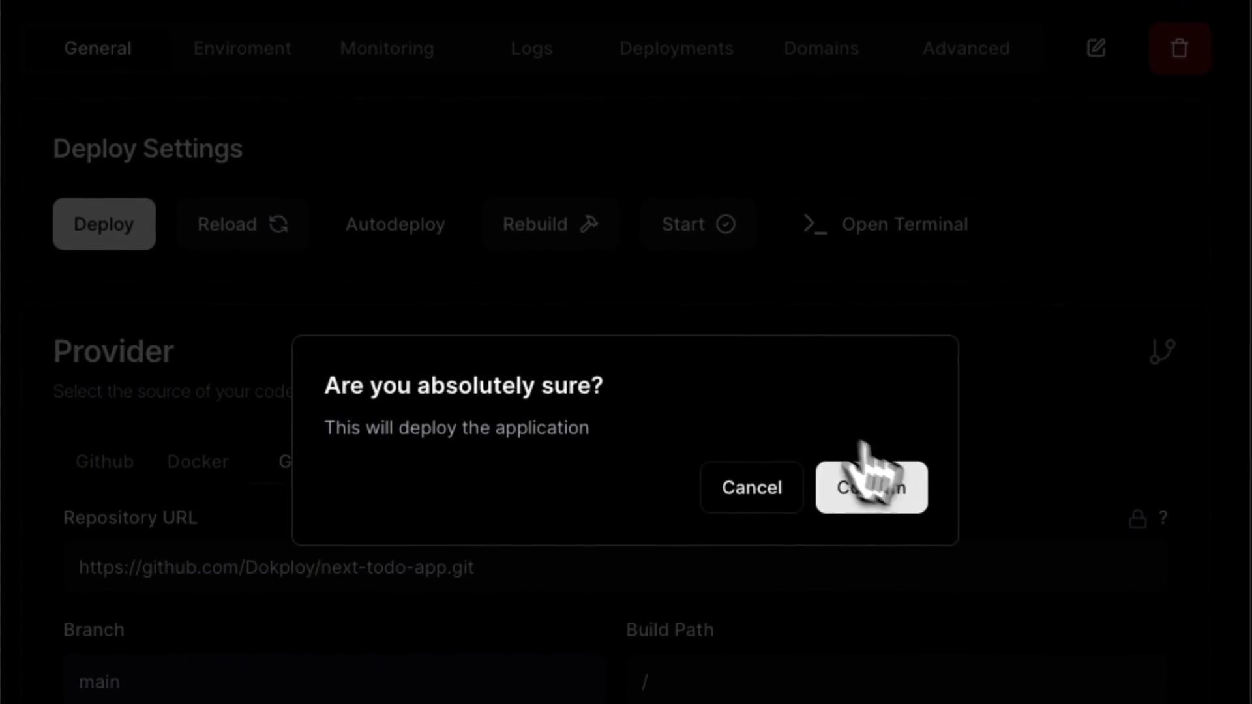
{"action": "left_click", "coordinate": [826, 438]}
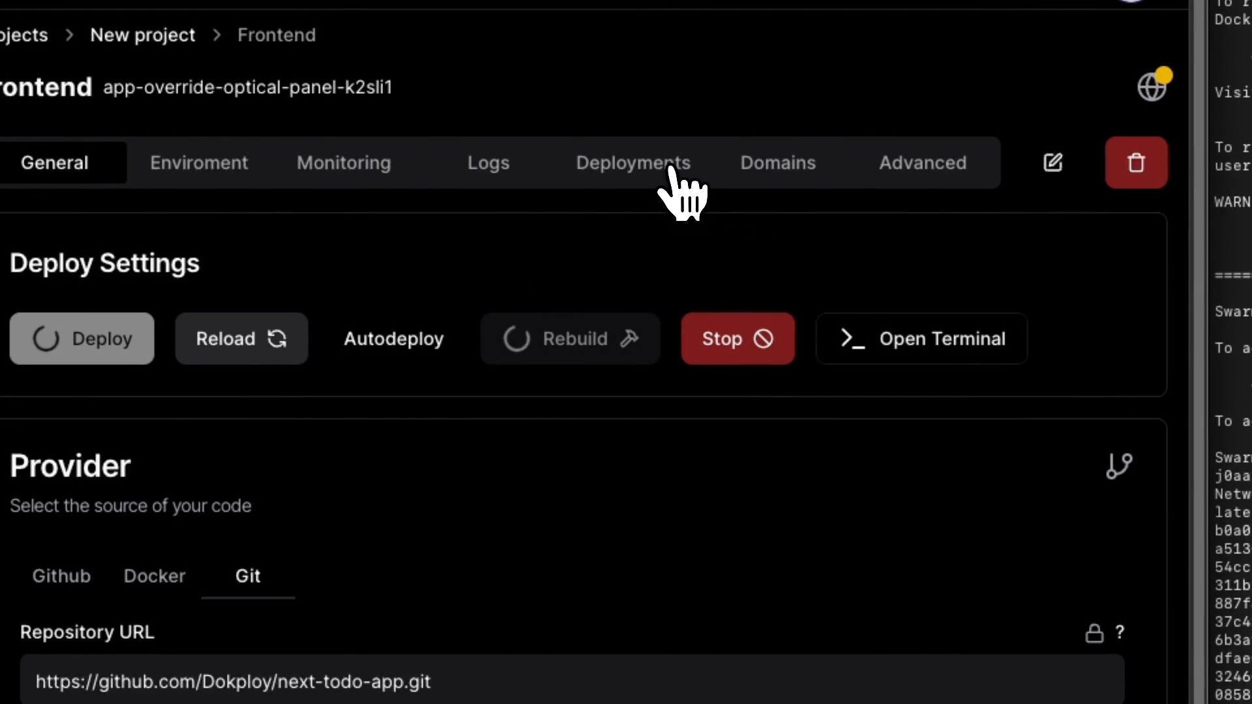
{"action": "left_click", "coordinate": [670, 168]}
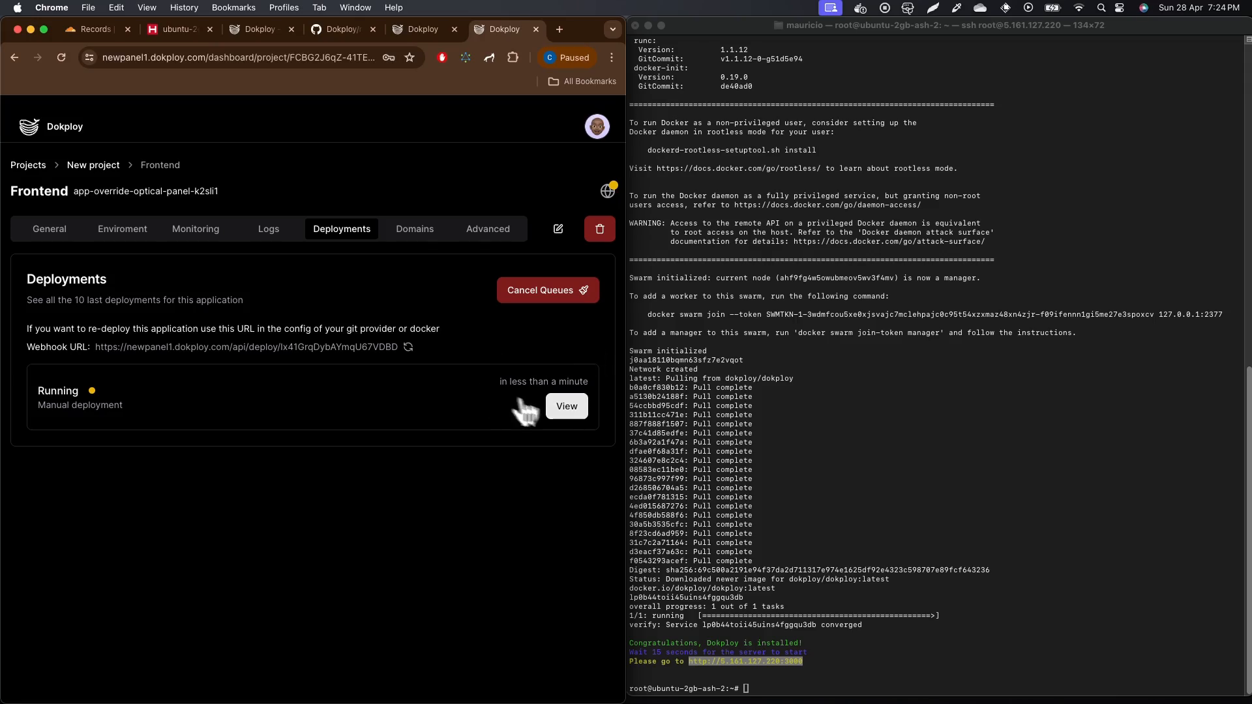
{"action": "left_click", "coordinate": [564, 412]}
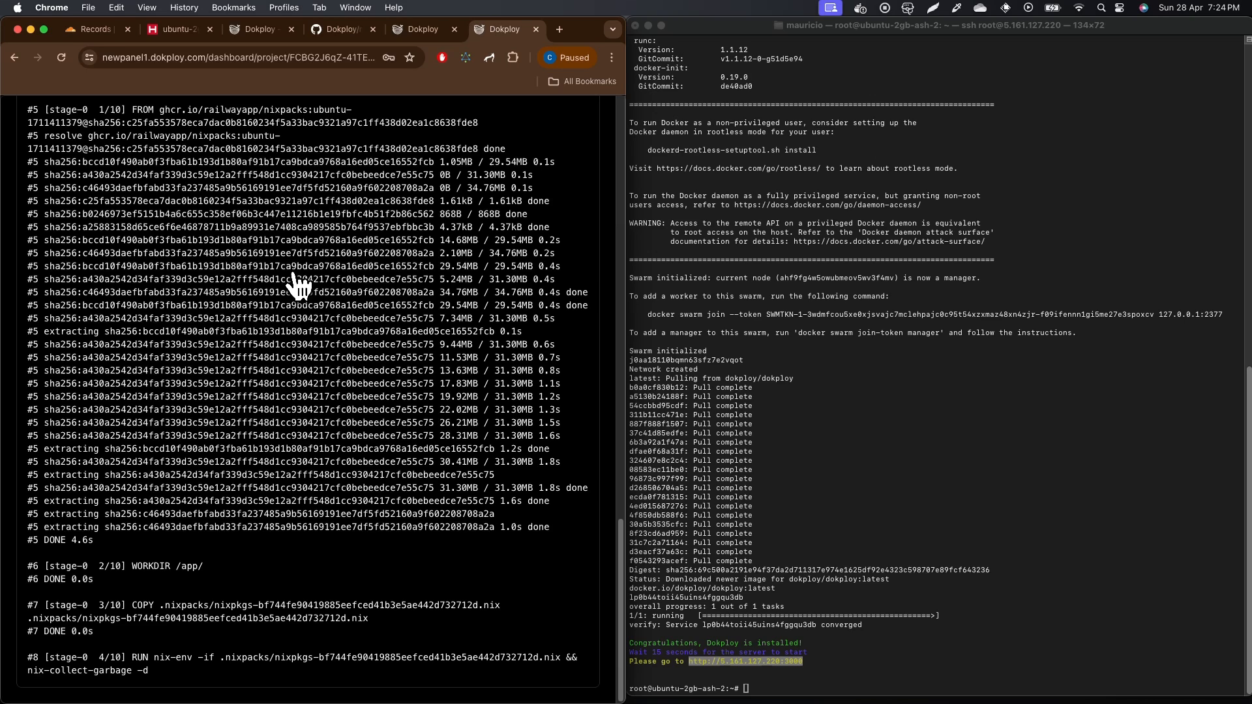
{"action": "scroll", "coordinate": [326, 300], "scroll_direction": "up", "scroll_amount": 15}
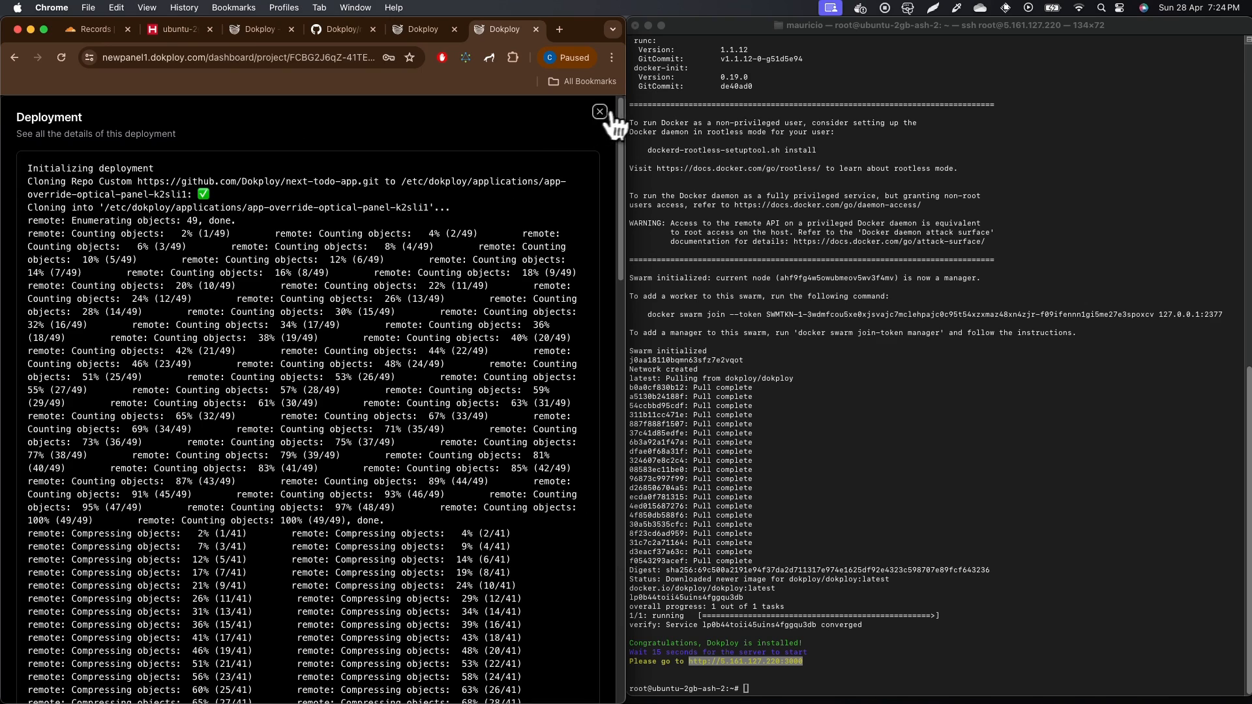
{"action": "left_click", "coordinate": [596, 119]}
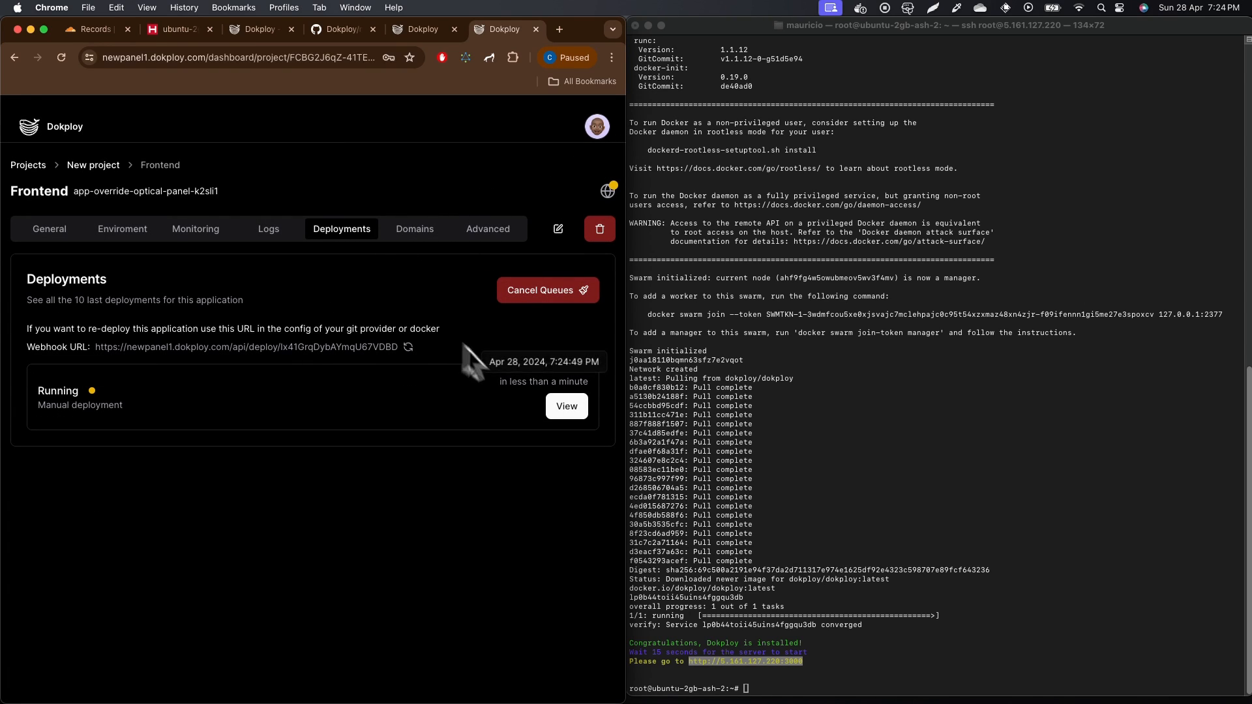
{"action": "left_click", "coordinate": [566, 405]}
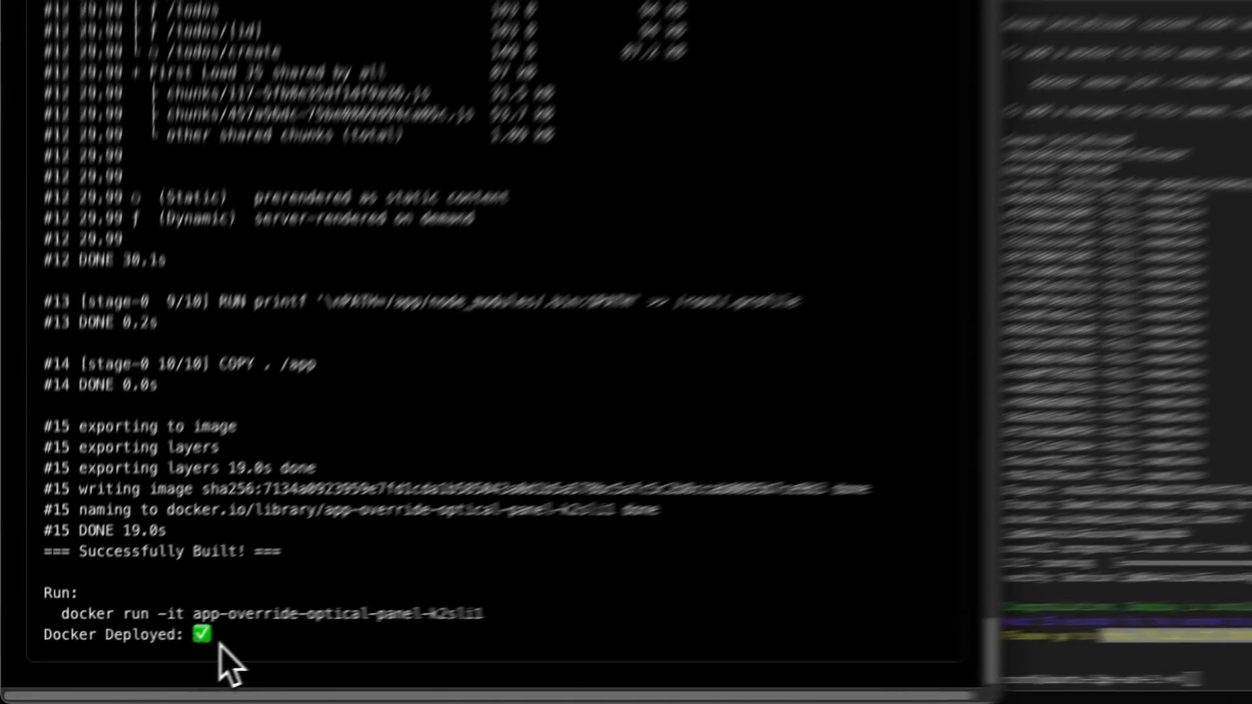
{"action": "left_click_drag", "start_coordinate": [138, 664], "coordinate": [20, 660]}
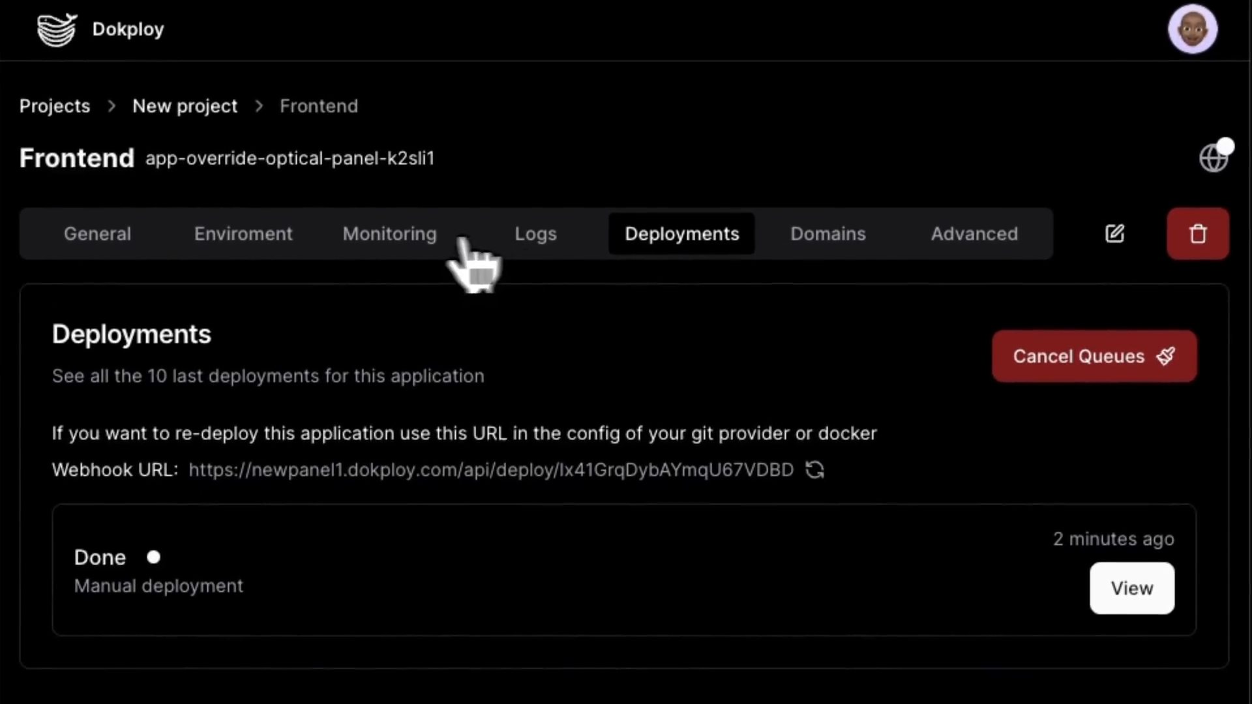
Step: Check the running container's Next.js logs, then start adding a custom domain
{"action": "left_click", "coordinate": [268, 447]}
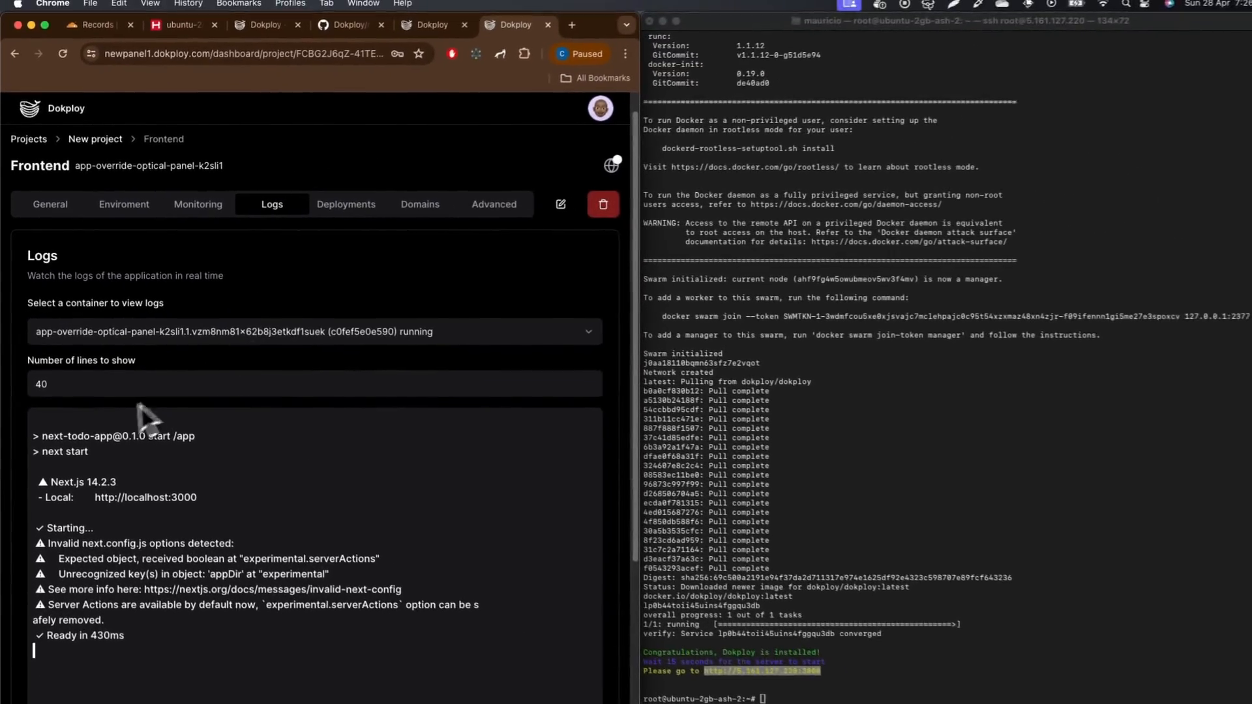
{"action": "scroll", "coordinate": [65, 397], "scroll_direction": "down", "scroll_amount": 5}
{"action": "scroll", "coordinate": [131, 378], "scroll_direction": "up", "scroll_amount": 5}
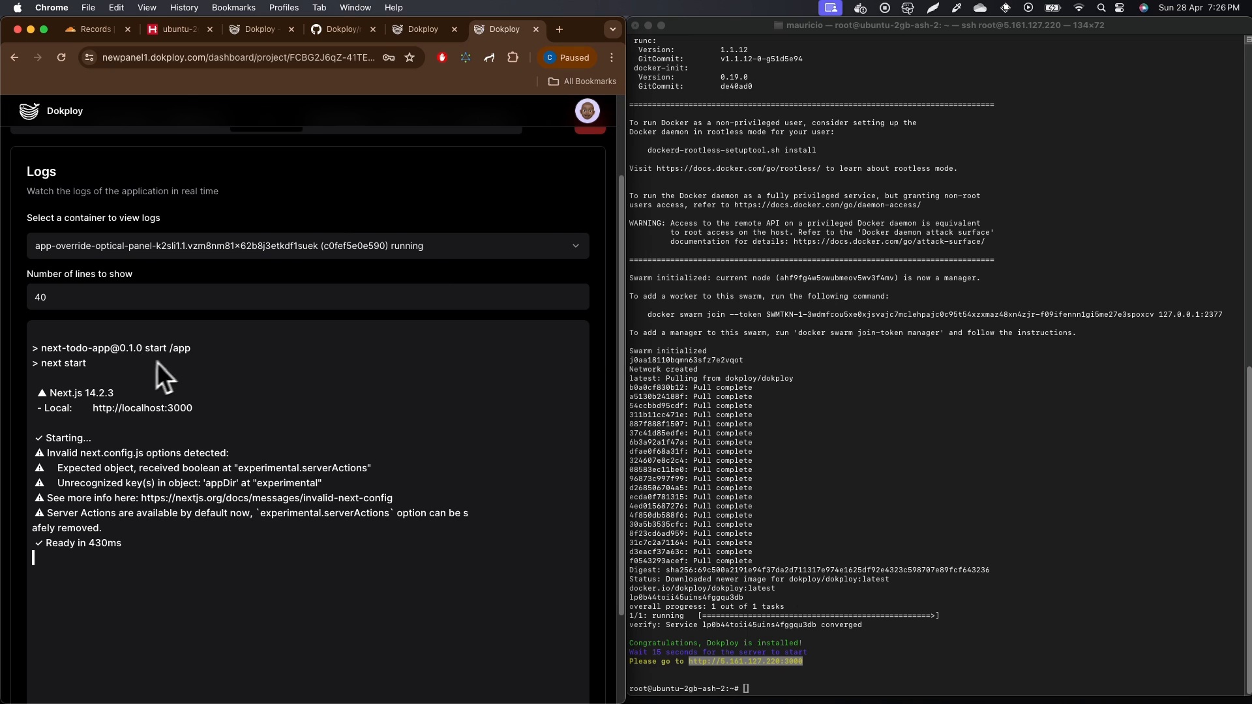
{"action": "left_click", "coordinate": [57, 233]}
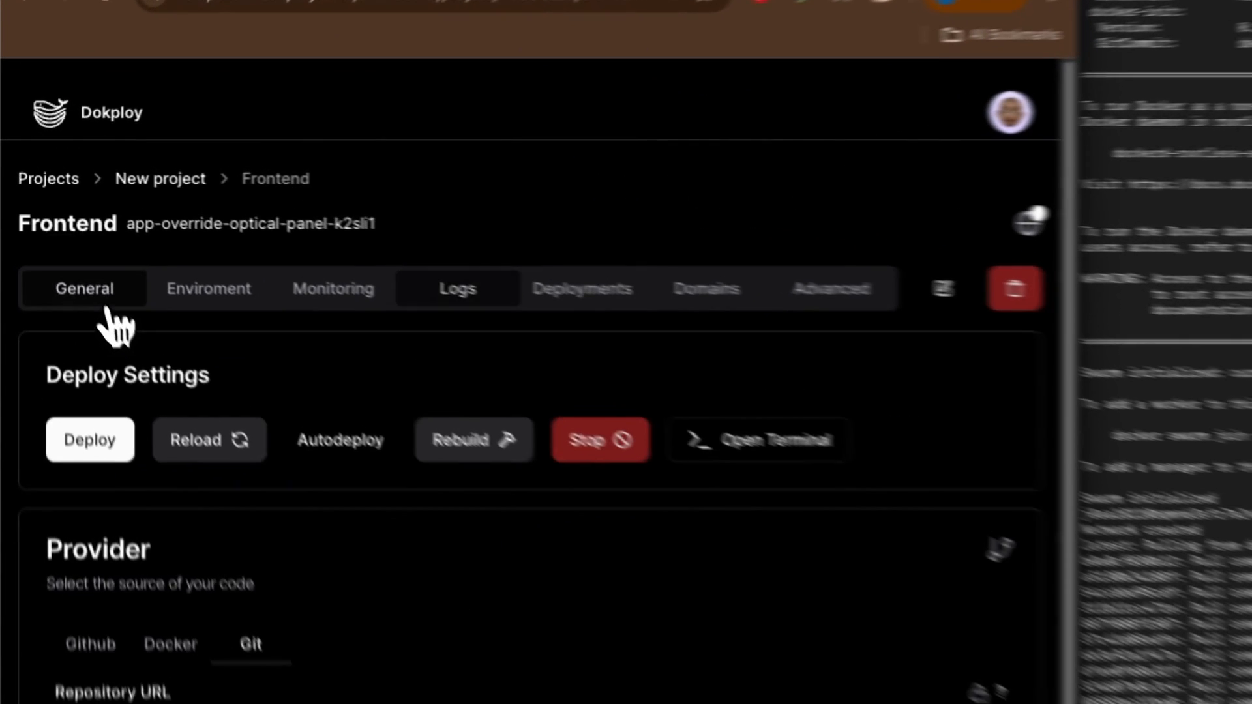
{"action": "left_click", "coordinate": [405, 231]}
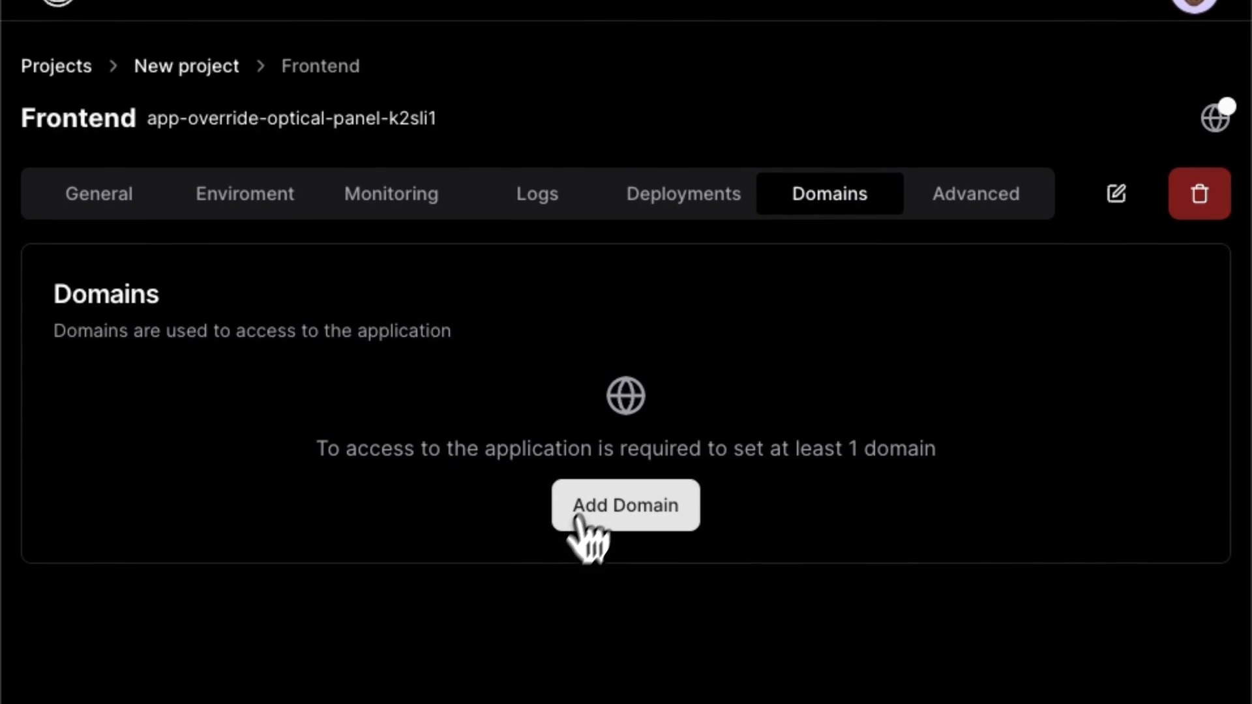
{"action": "left_click", "coordinate": [577, 519]}
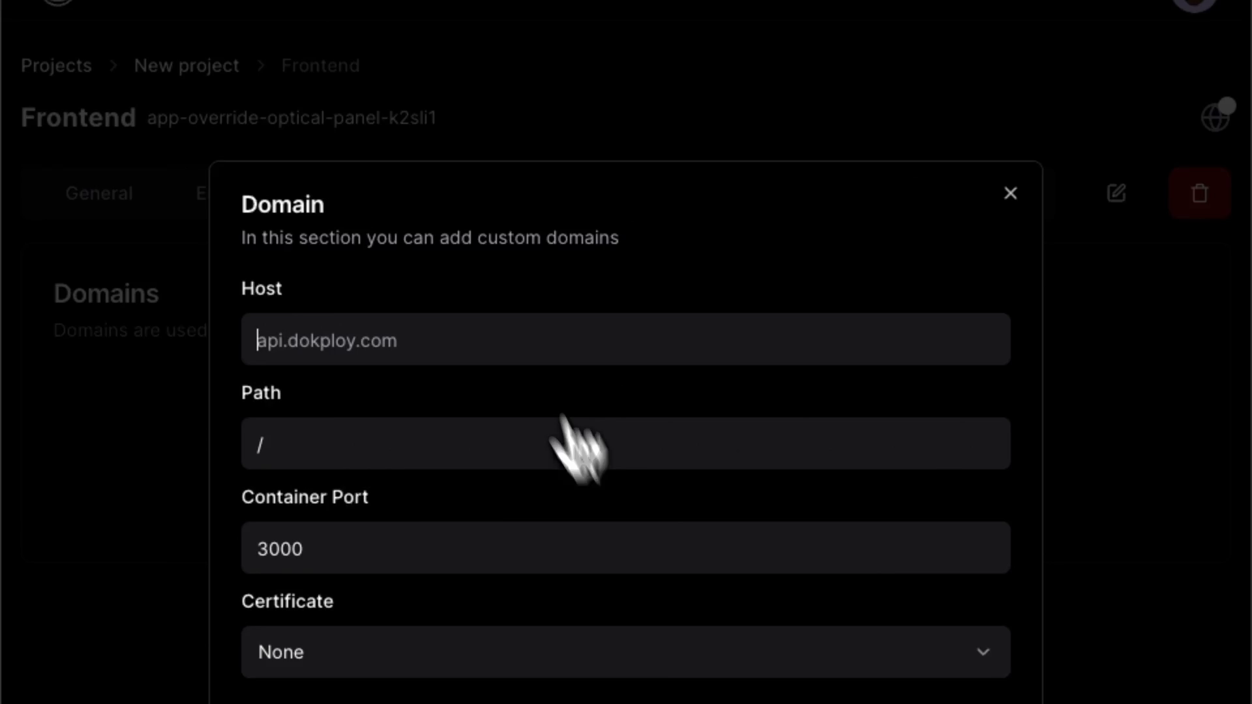
{"action": "left_click", "coordinate": [201, 61]}
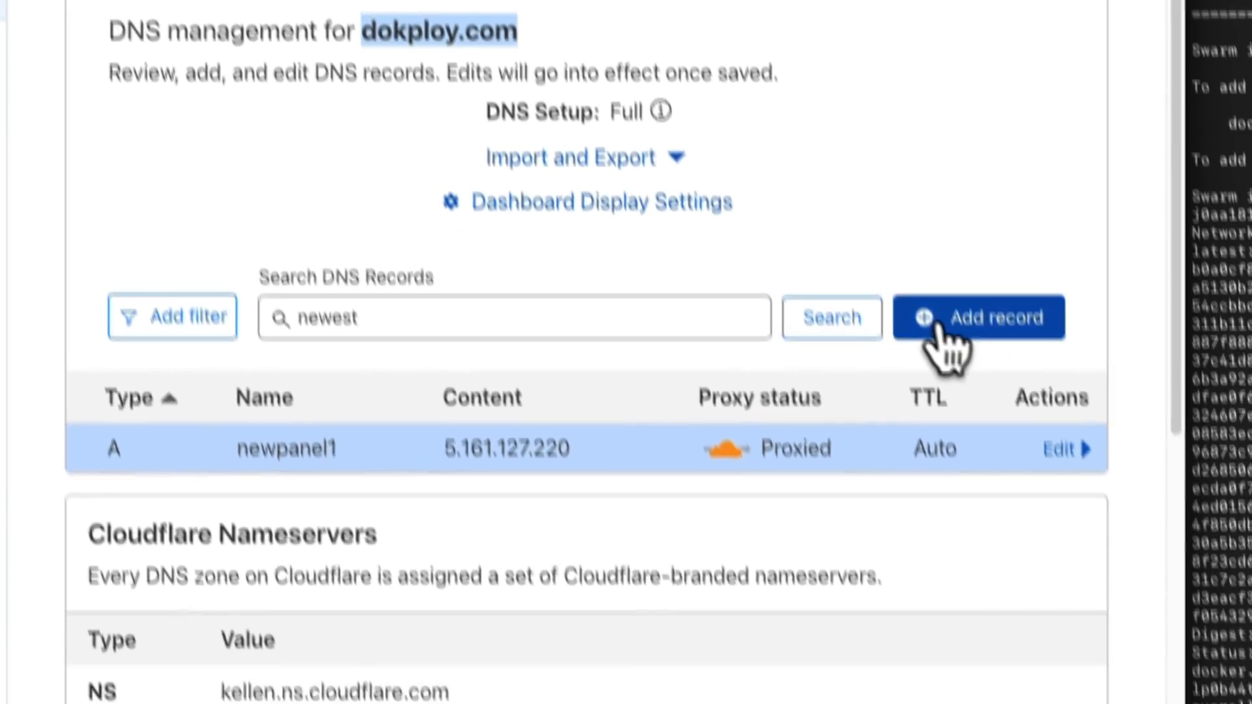
Step: Save a proxied A record named nextjs pointing to the Hetzner server IP 5.161.127.220
{"action": "left_click", "coordinate": [1007, 675]}
{"action": "left_click", "coordinate": [386, 448]}
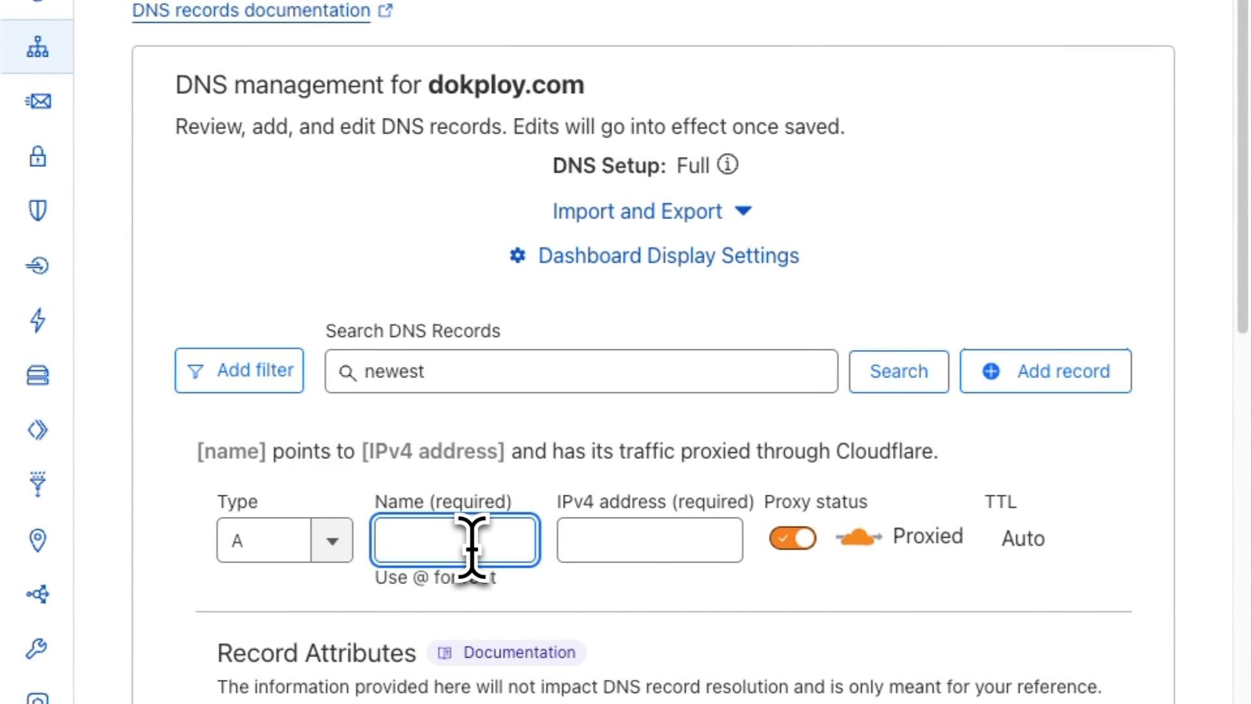
{"action": "type", "text": "nextjs"}
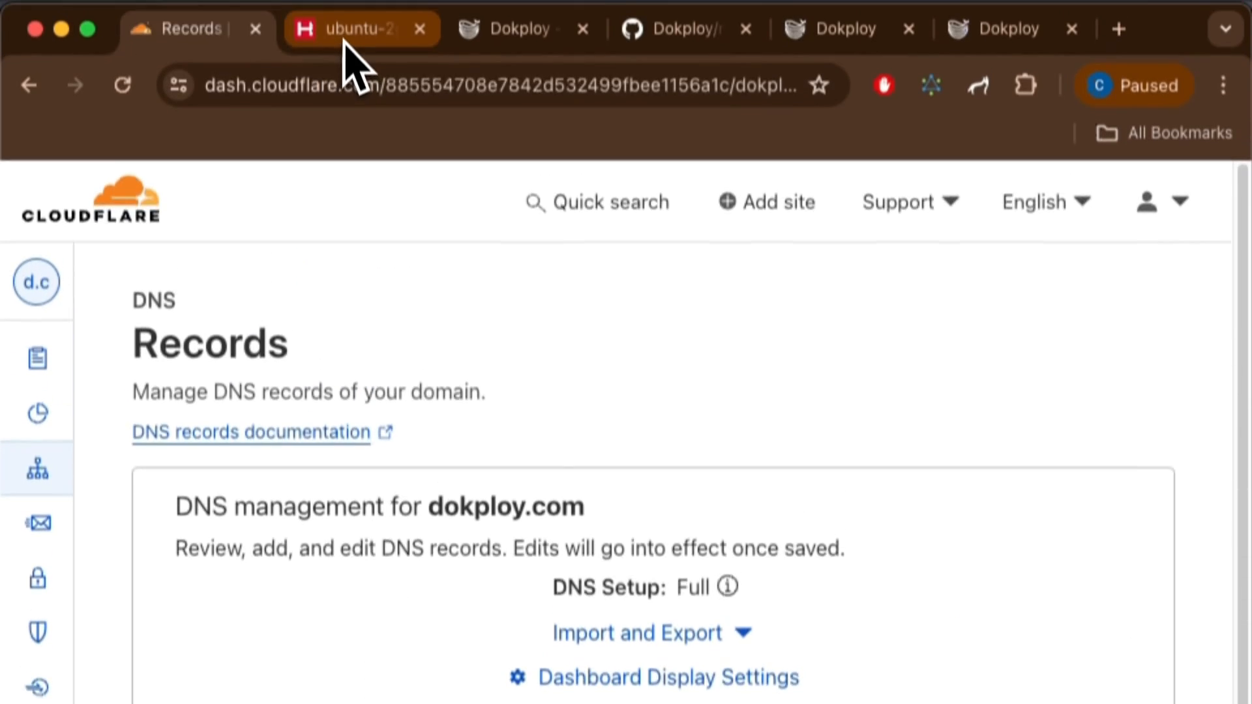
{"action": "left_click", "coordinate": [346, 34]}
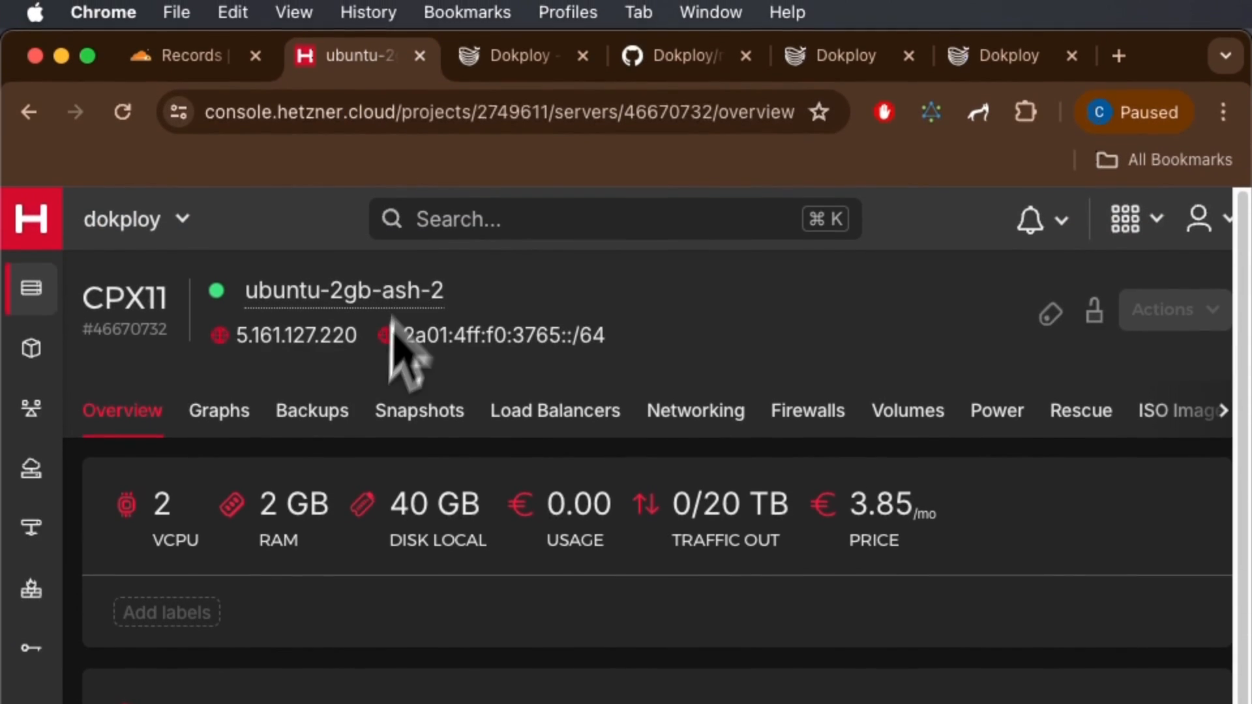
{"action": "left_click", "coordinate": [339, 338]}
{"action": "left_click", "coordinate": [189, 58]}
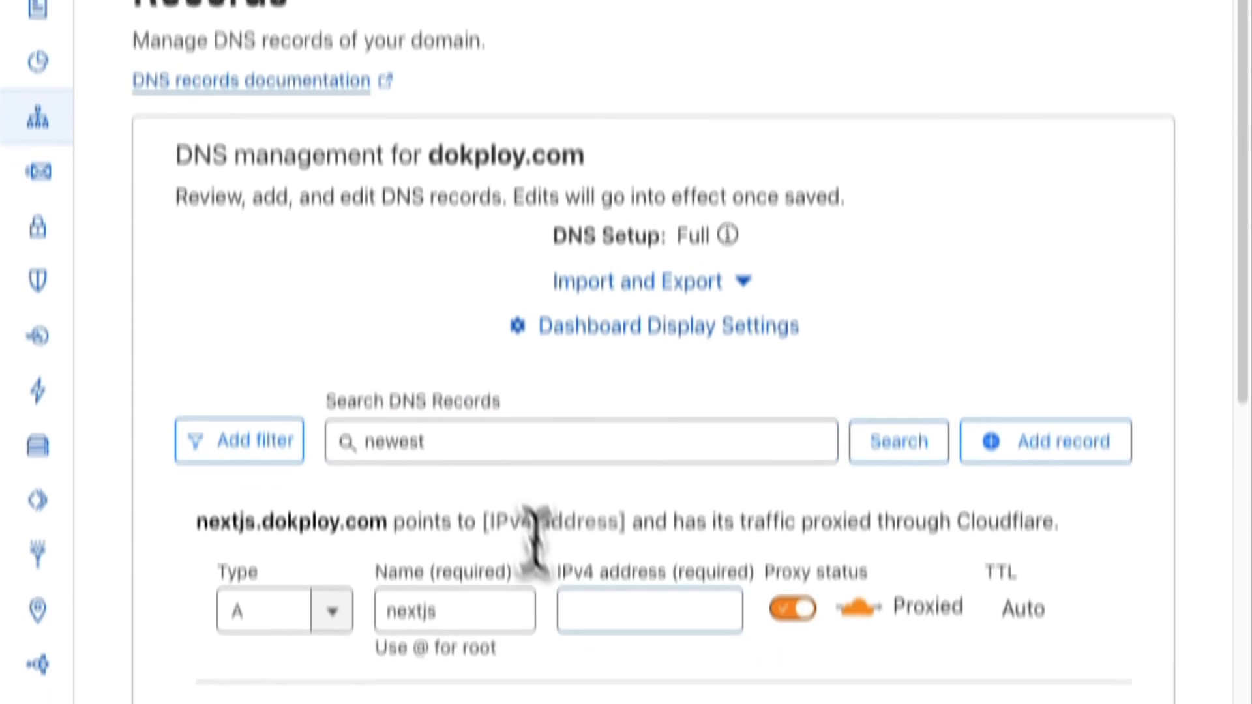
{"action": "left_click", "coordinate": [613, 600]}
{"action": "type", "text": "5.161.127.220"}
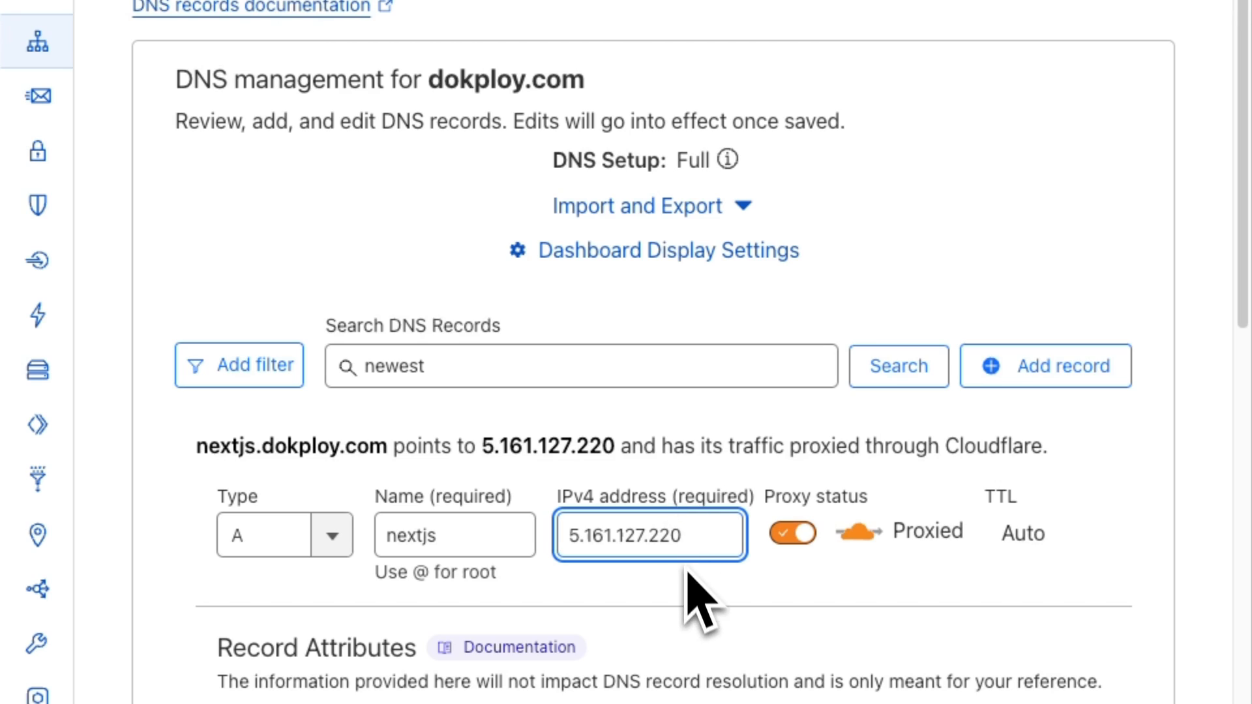
{"action": "left_click", "coordinate": [496, 535]}
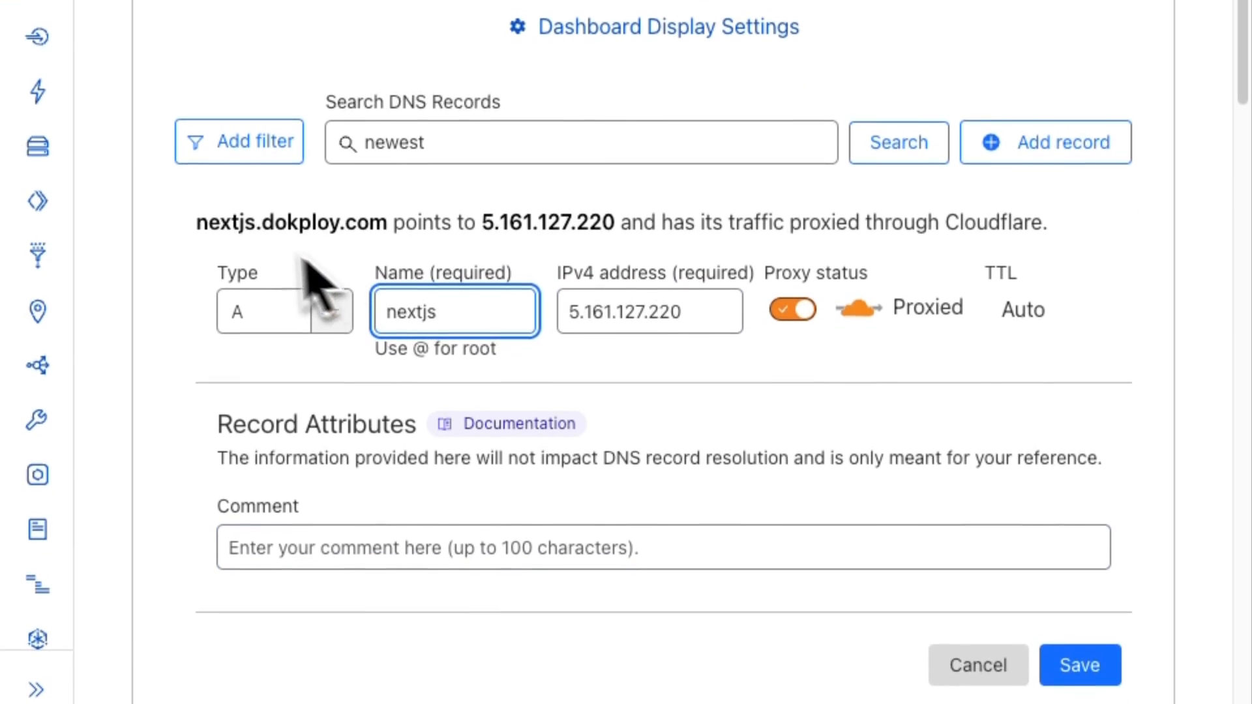
{"action": "left_click_drag", "start_coordinate": [195, 321], "coordinate": [388, 322]}
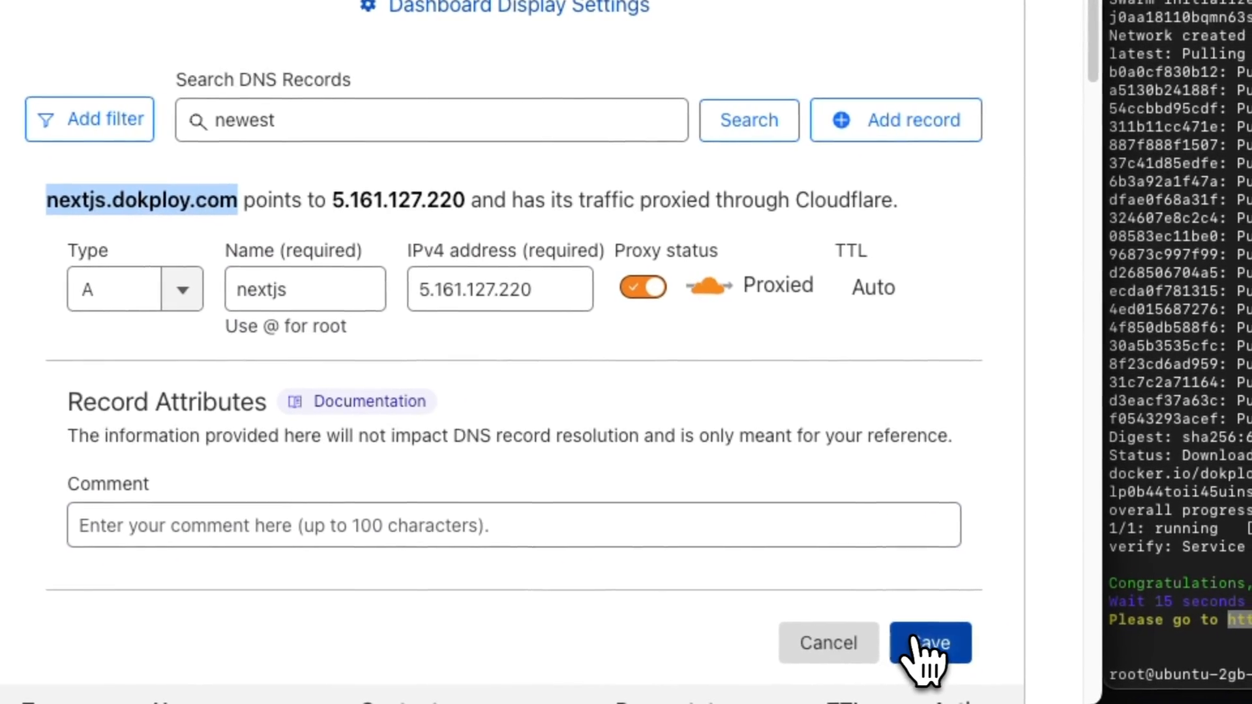
{"action": "left_click", "coordinate": [975, 655]}
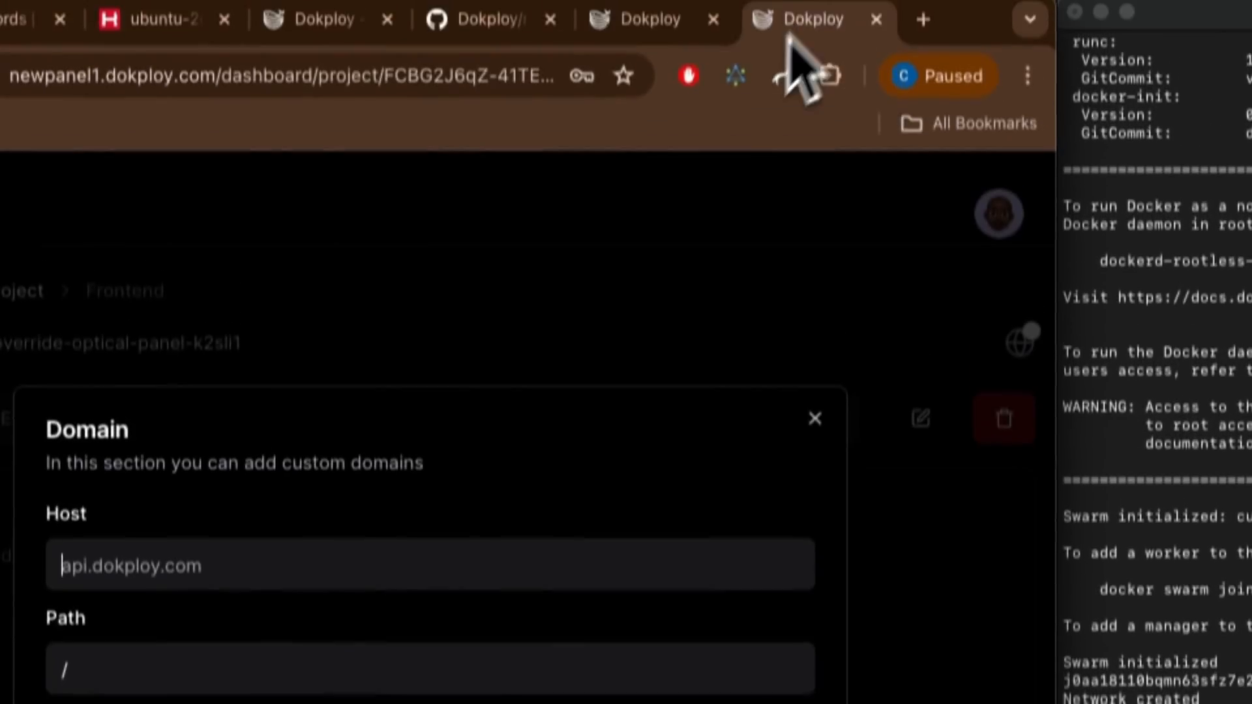
Step: Paste the hostname into the domain form, then close it and review the container logs
{"action": "type", "text": "nextjs.dokploy.com"}
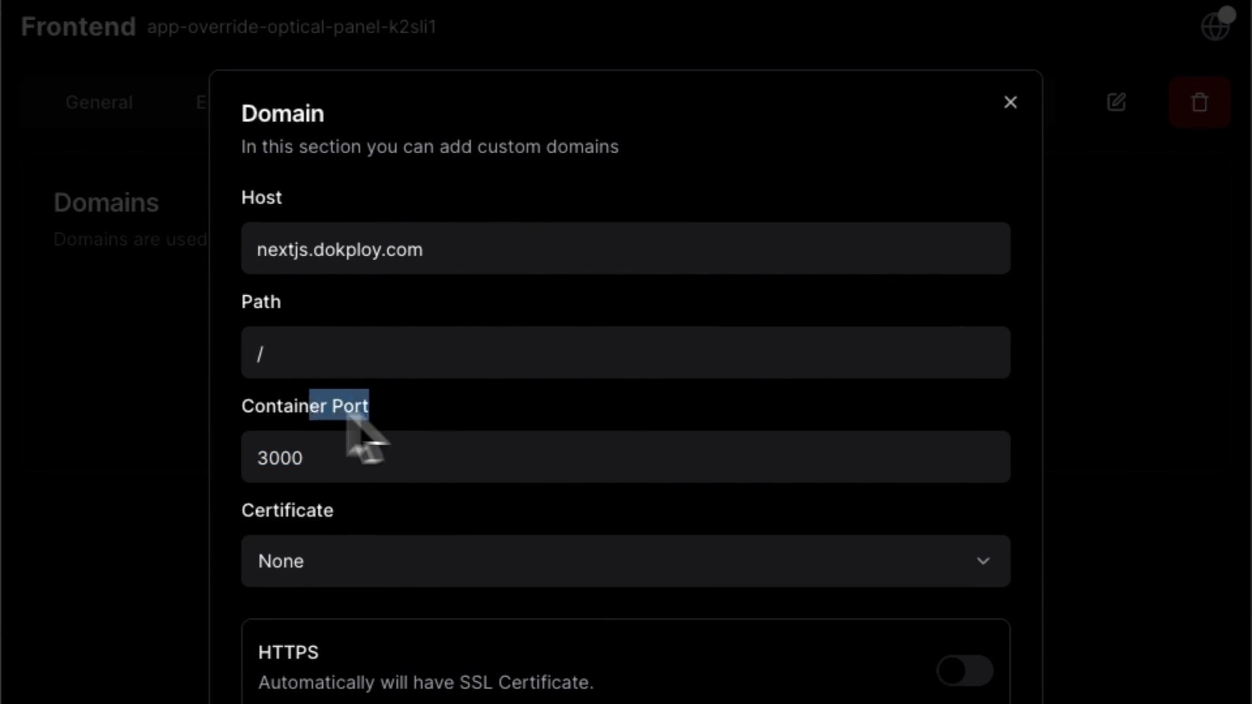
{"action": "left_click", "coordinate": [193, 400]}
{"action": "left_click", "coordinate": [532, 102]}
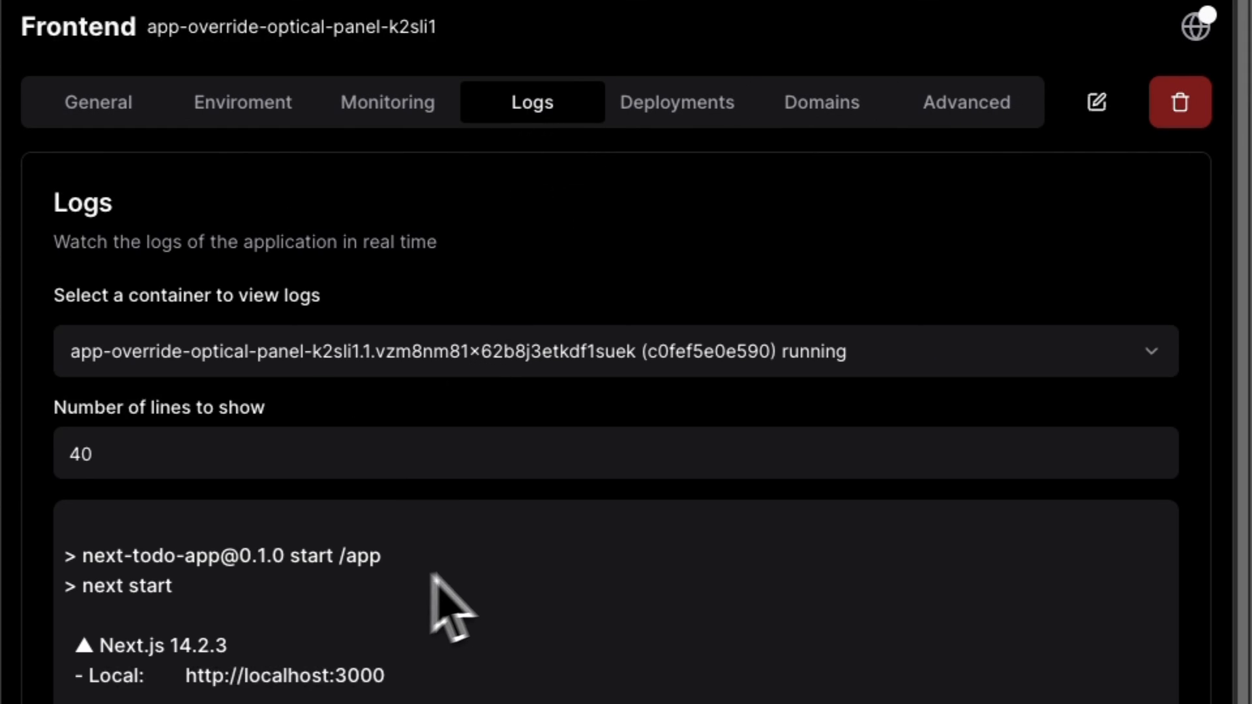
{"action": "scroll", "coordinate": [450, 606], "scroll_direction": "down", "scroll_amount": 2}
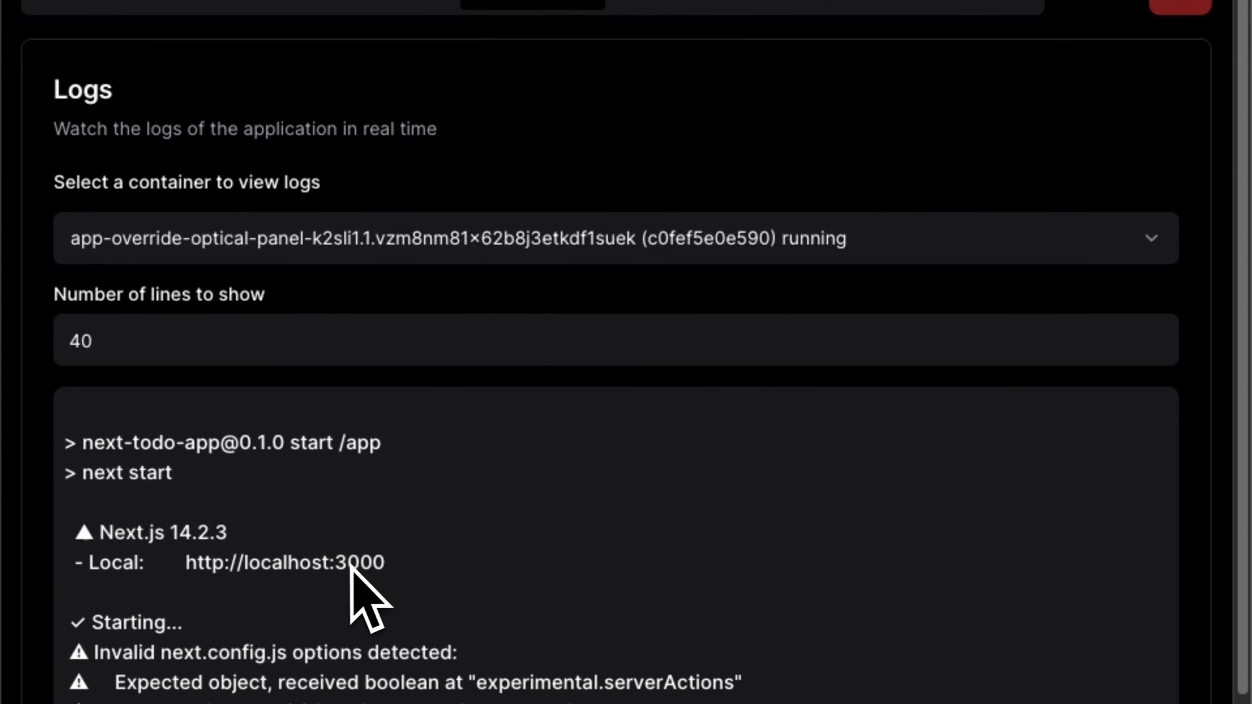
{"action": "scroll", "coordinate": [671, 322], "scroll_direction": "up", "scroll_amount": 3}
Step: Create domain nextjs.dokploy.com on port 3000 with Letsencrypt and HTTPS, then open the site
{"action": "left_click", "coordinate": [844, 203]}
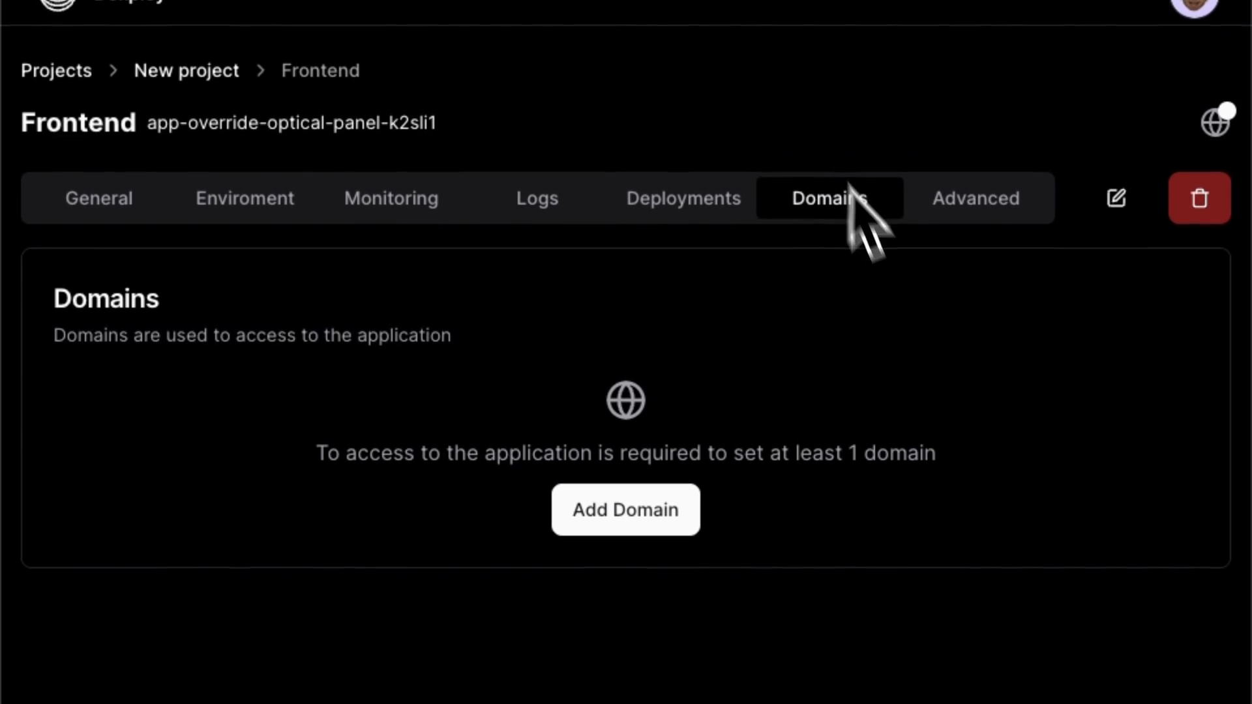
{"action": "left_click", "coordinate": [666, 522]}
{"action": "left_click", "coordinate": [330, 556]}
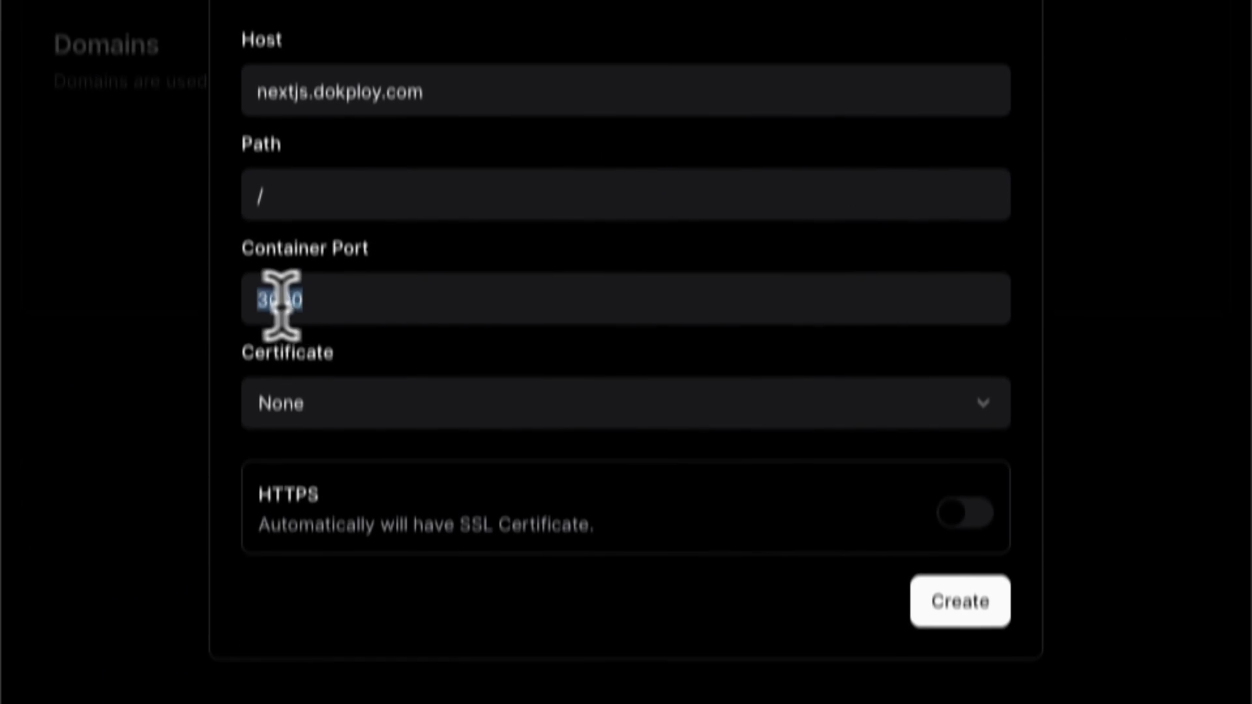
{"action": "left_click", "coordinate": [350, 665]}
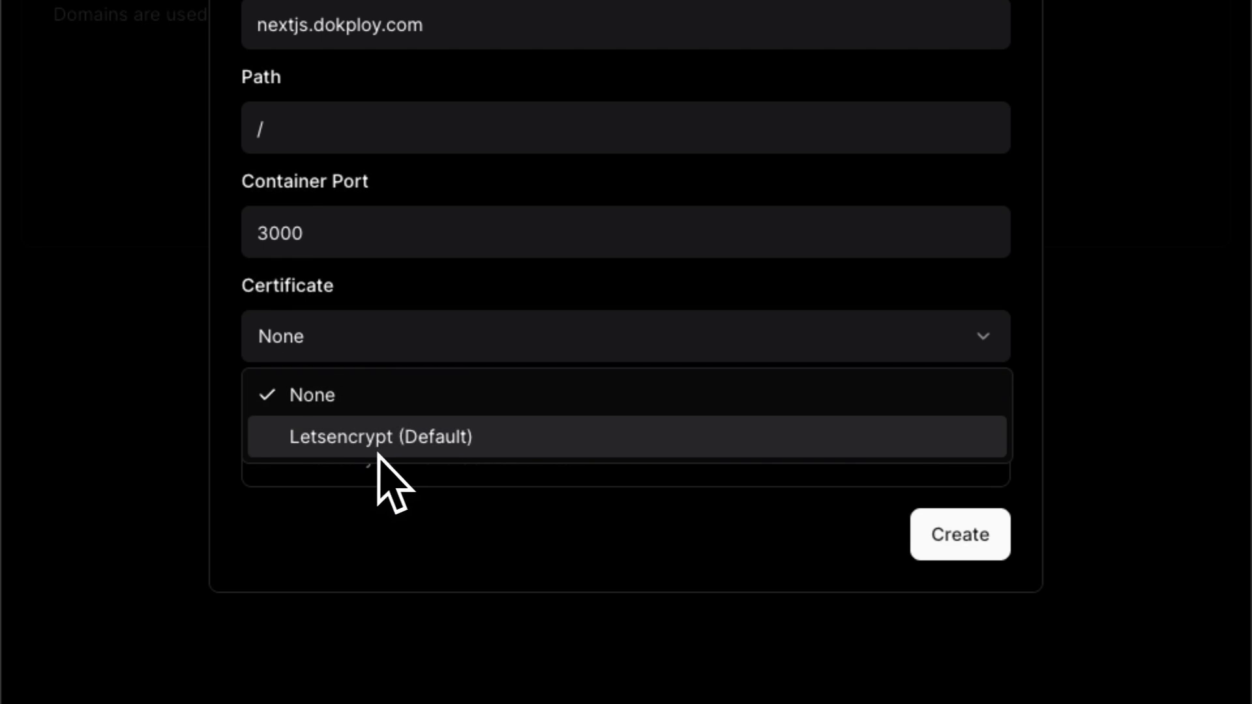
{"action": "left_click", "coordinate": [378, 450]}
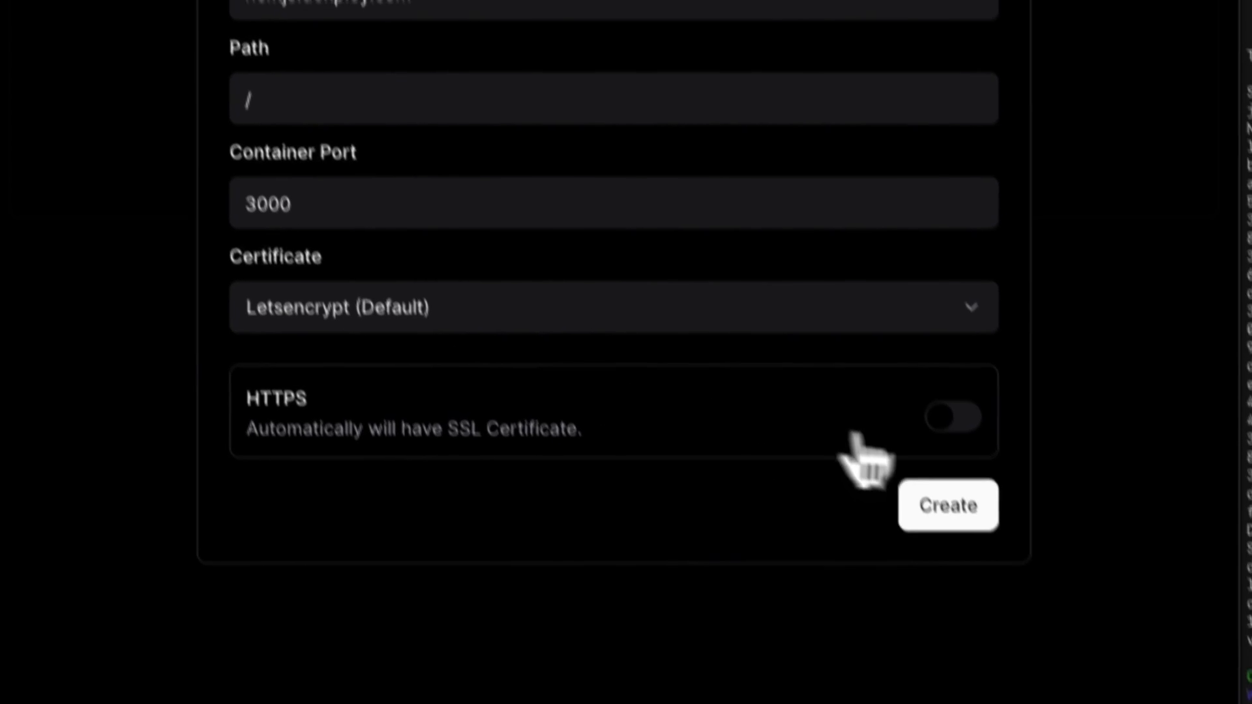
{"action": "left_click", "coordinate": [964, 446]}
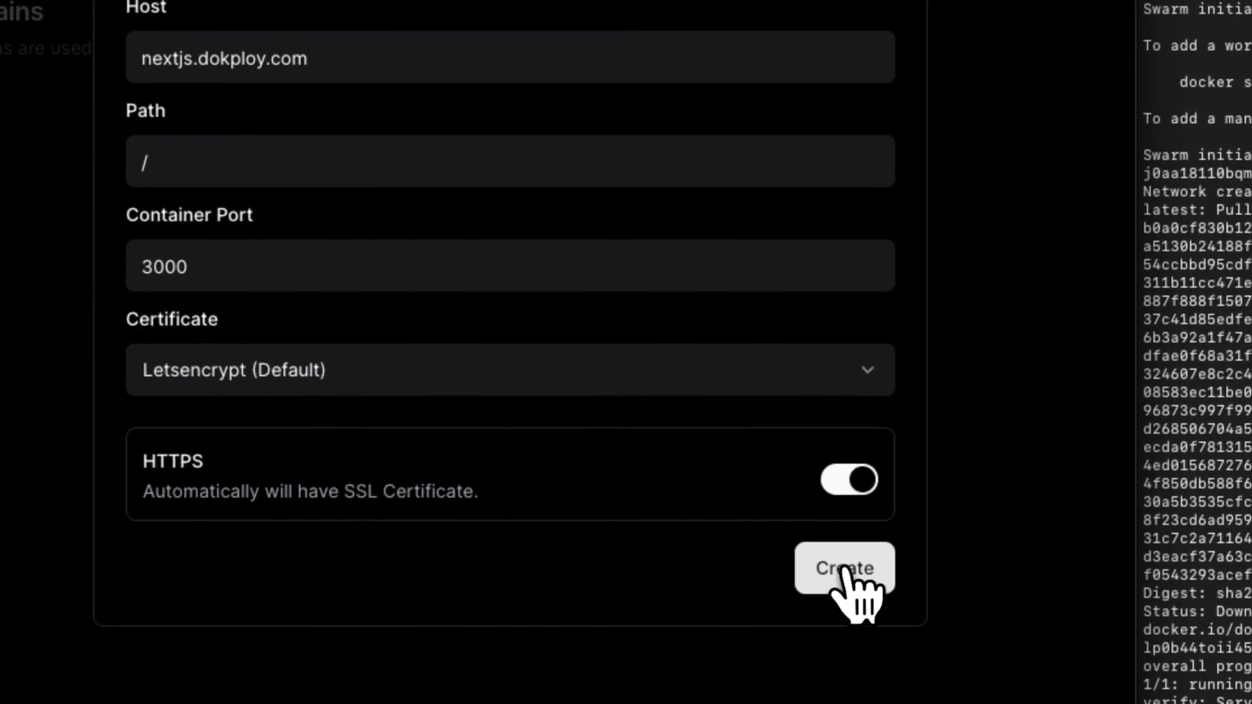
{"action": "left_click", "coordinate": [842, 570]}
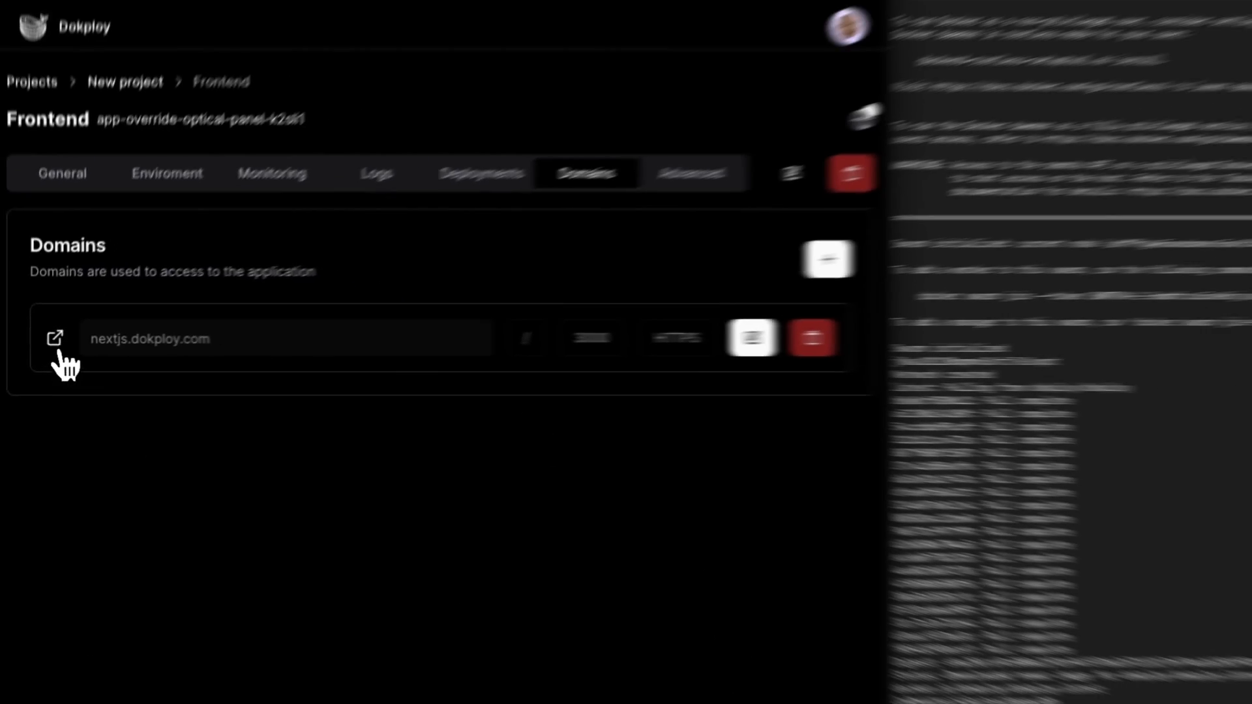
{"action": "left_click", "coordinate": [11, 223]}
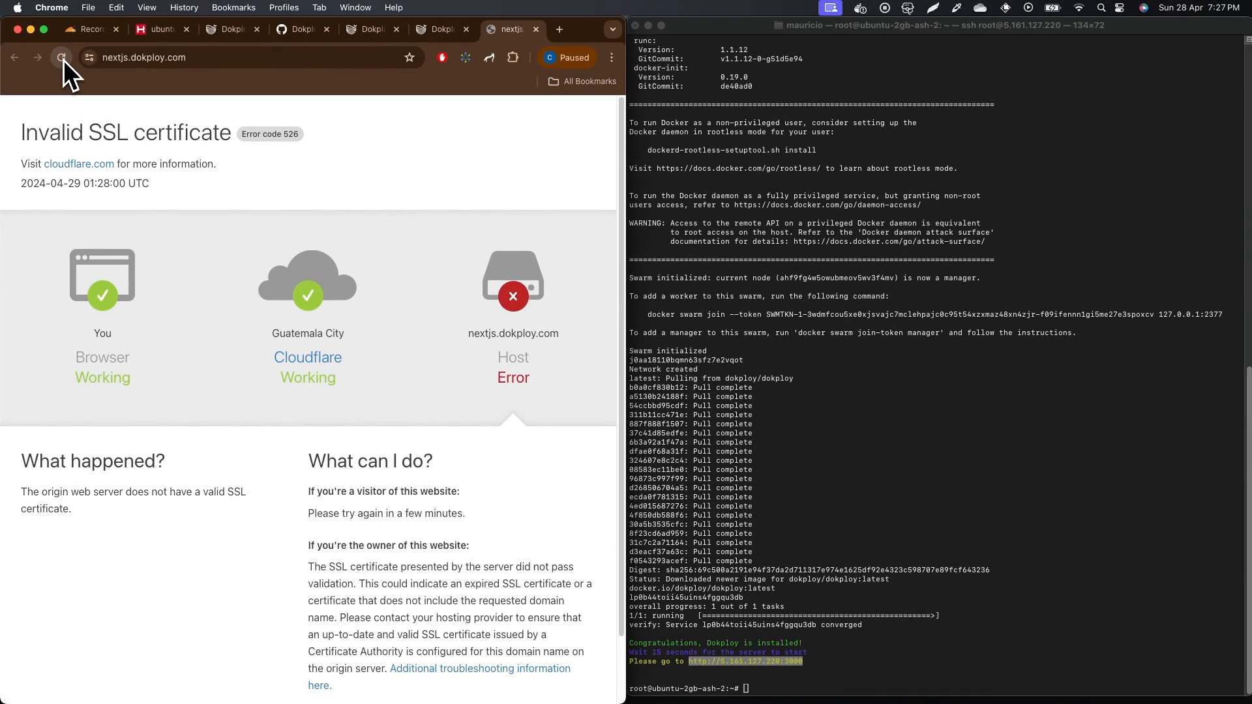
Step: Reload nextjs.dokploy.com until the Taskify todo app loads, then move it into its own window
{"action": "left_click", "coordinate": [63, 59]}
{"action": "left_click", "coordinate": [63, 59]}
{"action": "left_click", "coordinate": [63, 60]}
{"action": "left_click", "coordinate": [64, 60]}
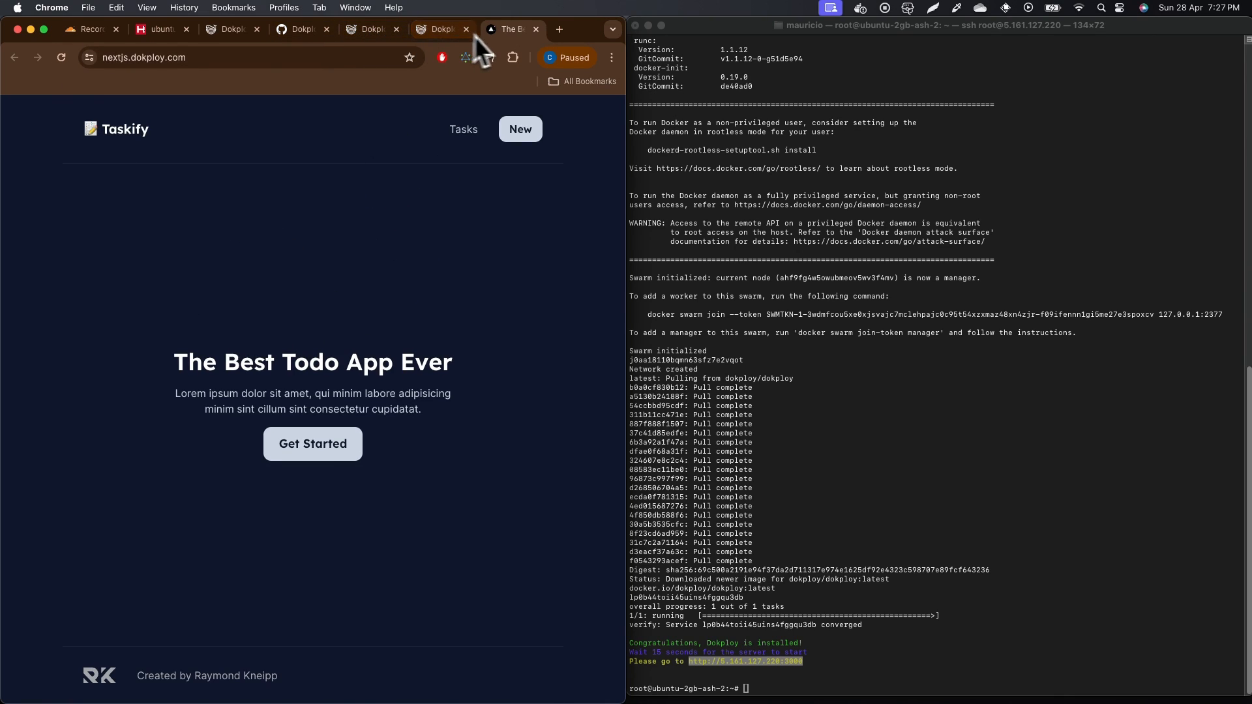
{"action": "left_click_drag", "start_coordinate": [506, 33], "coordinate": [1183, 140]}
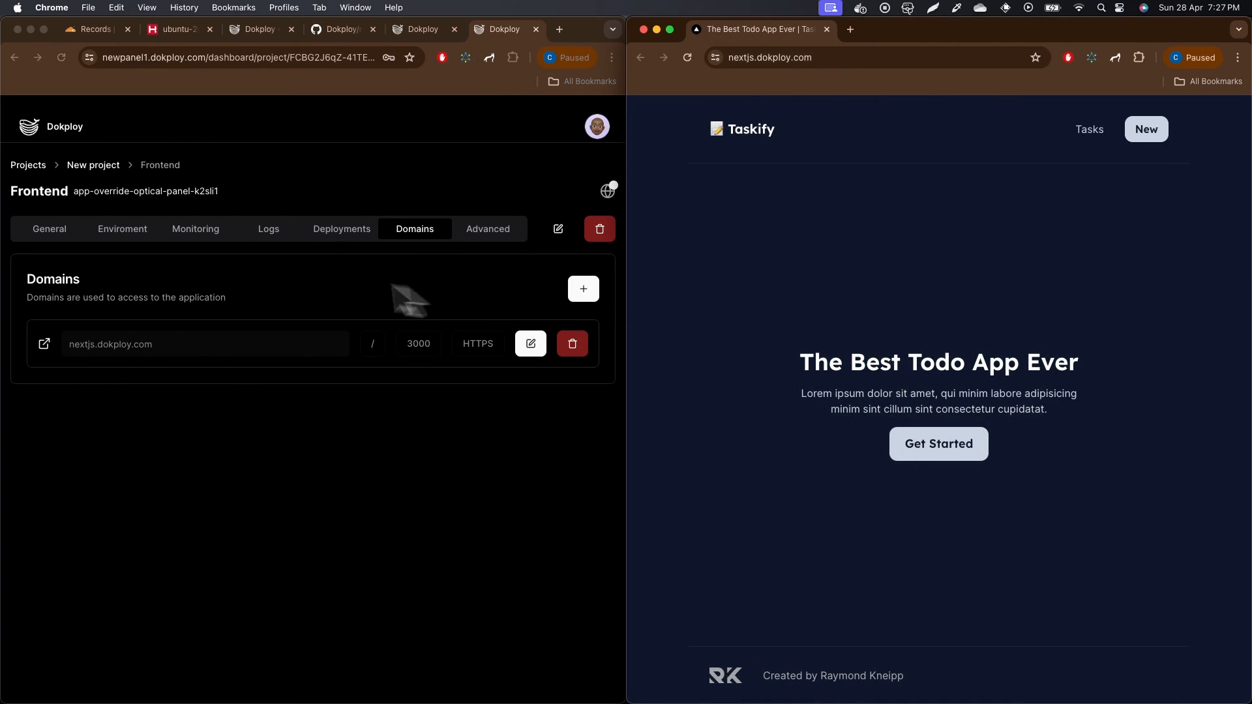
Step: Review the Frontend app's deployments, logs and monitoring charts while refreshing the live todo app
{"action": "left_click", "coordinate": [326, 235]}
{"action": "left_click", "coordinate": [267, 235]}
{"action": "scroll", "coordinate": [271, 339], "scroll_direction": "down", "scroll_amount": 1}
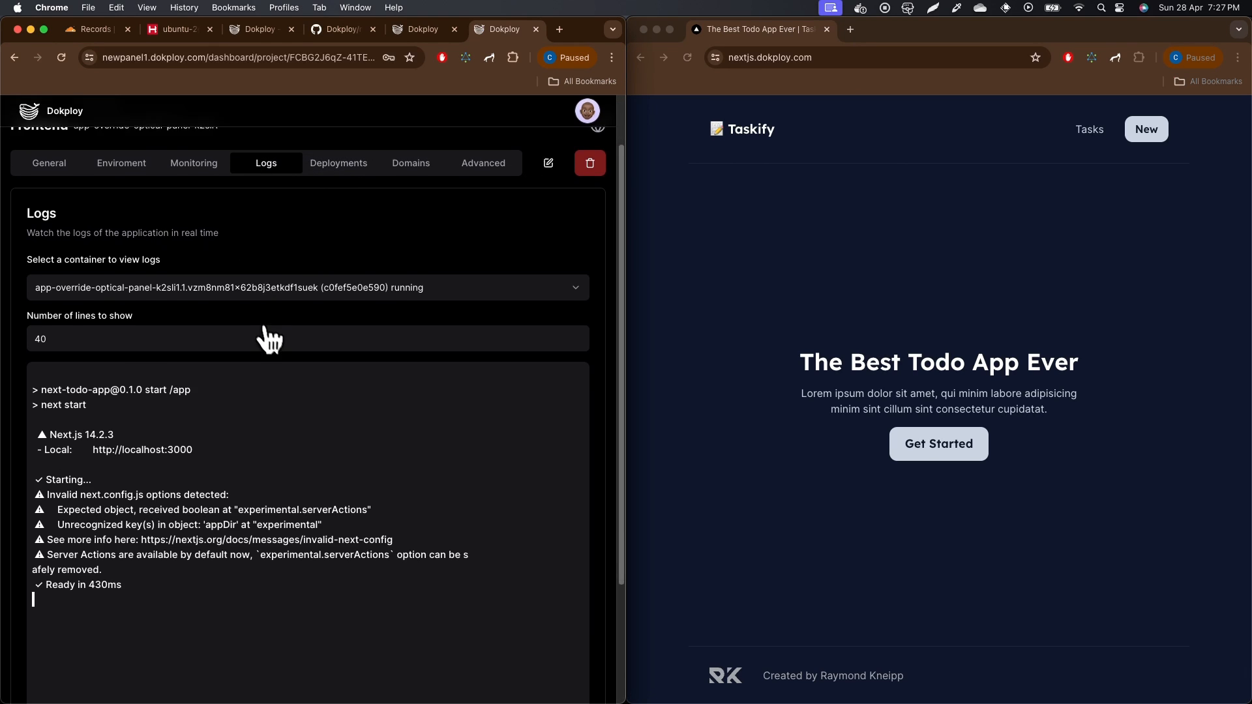
{"action": "scroll", "coordinate": [267, 342], "scroll_direction": "down", "scroll_amount": 1}
{"action": "left_click", "coordinate": [687, 58]}
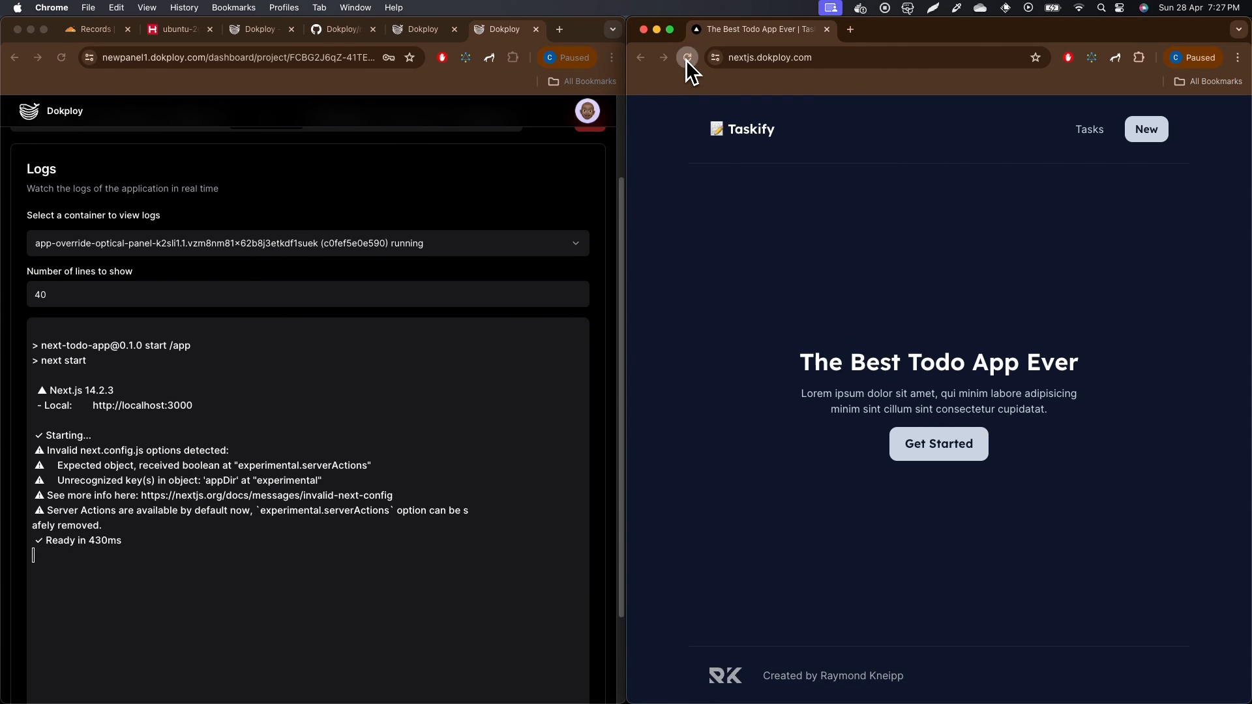
{"action": "scroll", "coordinate": [277, 258], "scroll_direction": "up", "scroll_amount": 3}
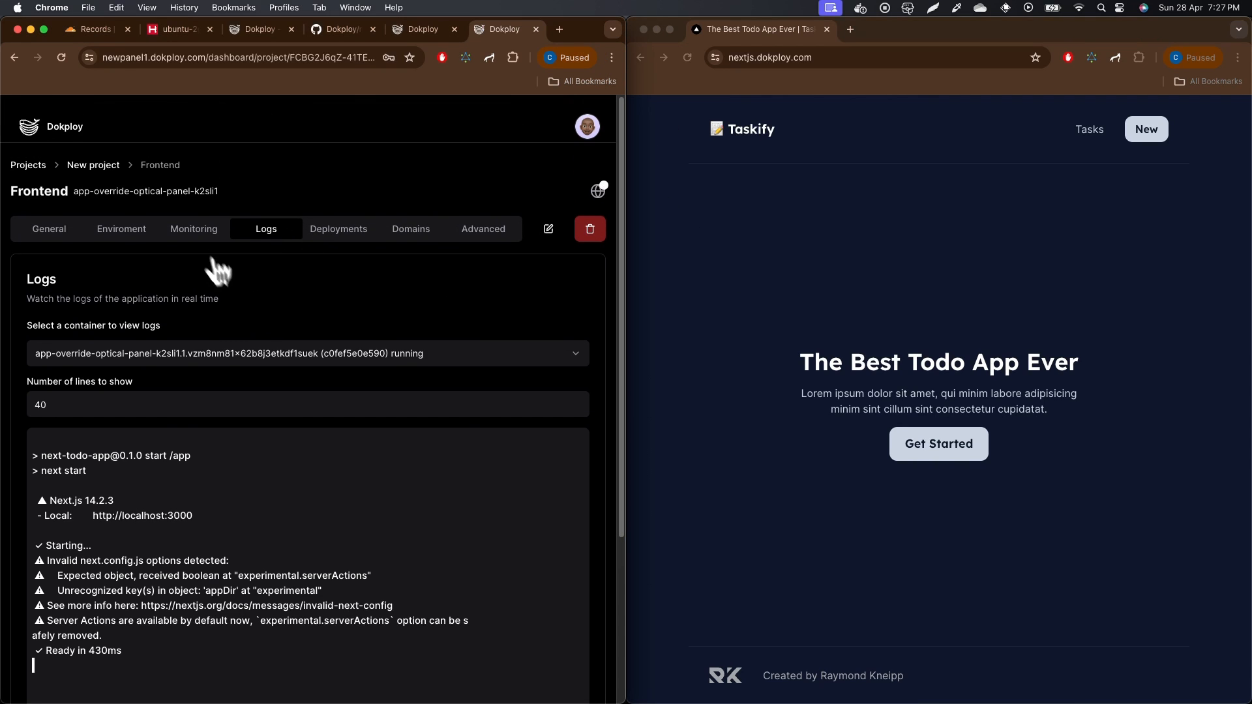
{"action": "left_click", "coordinate": [194, 230]}
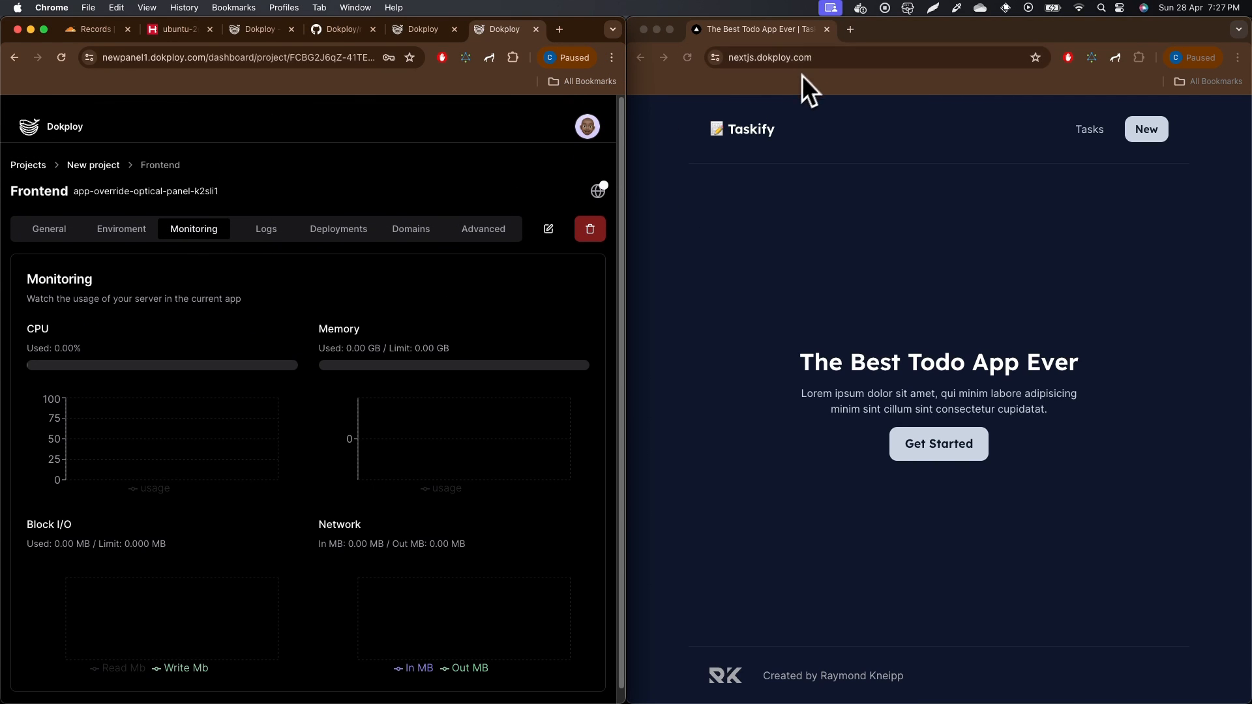
{"action": "scroll", "coordinate": [496, 286], "scroll_direction": "down", "scroll_amount": 1}
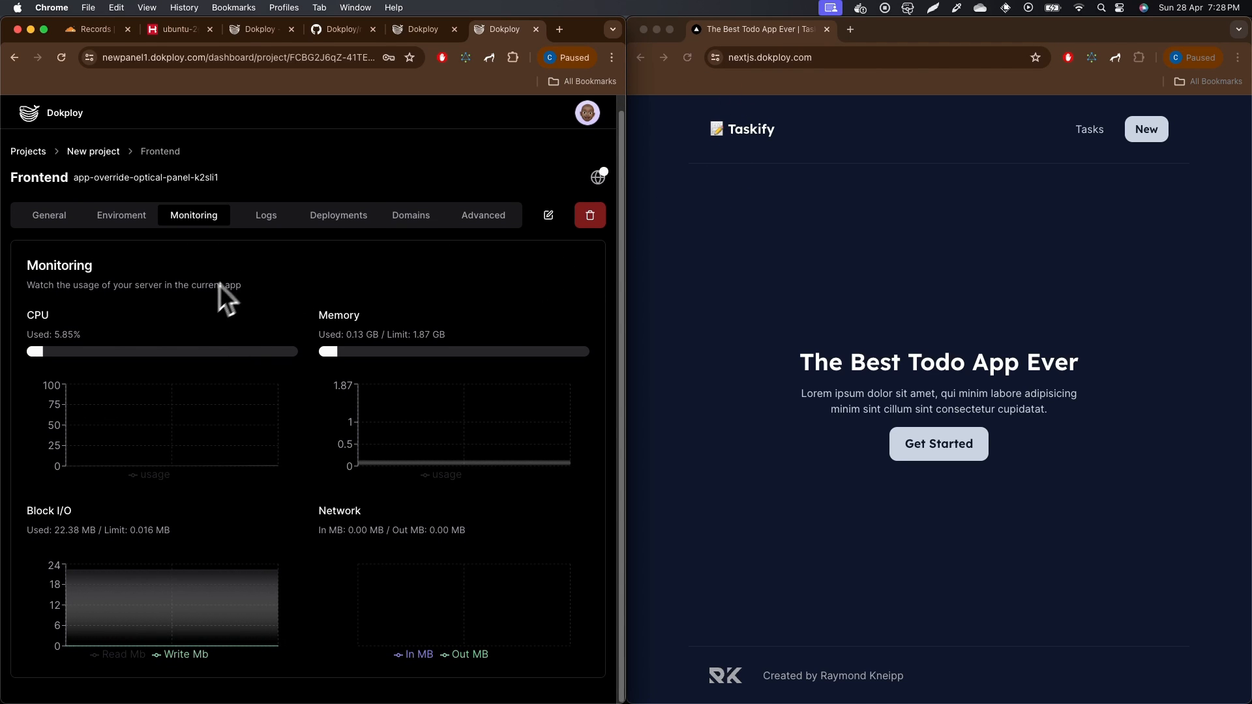
{"action": "left_click_drag", "start_coordinate": [244, 287], "coordinate": [28, 261]}
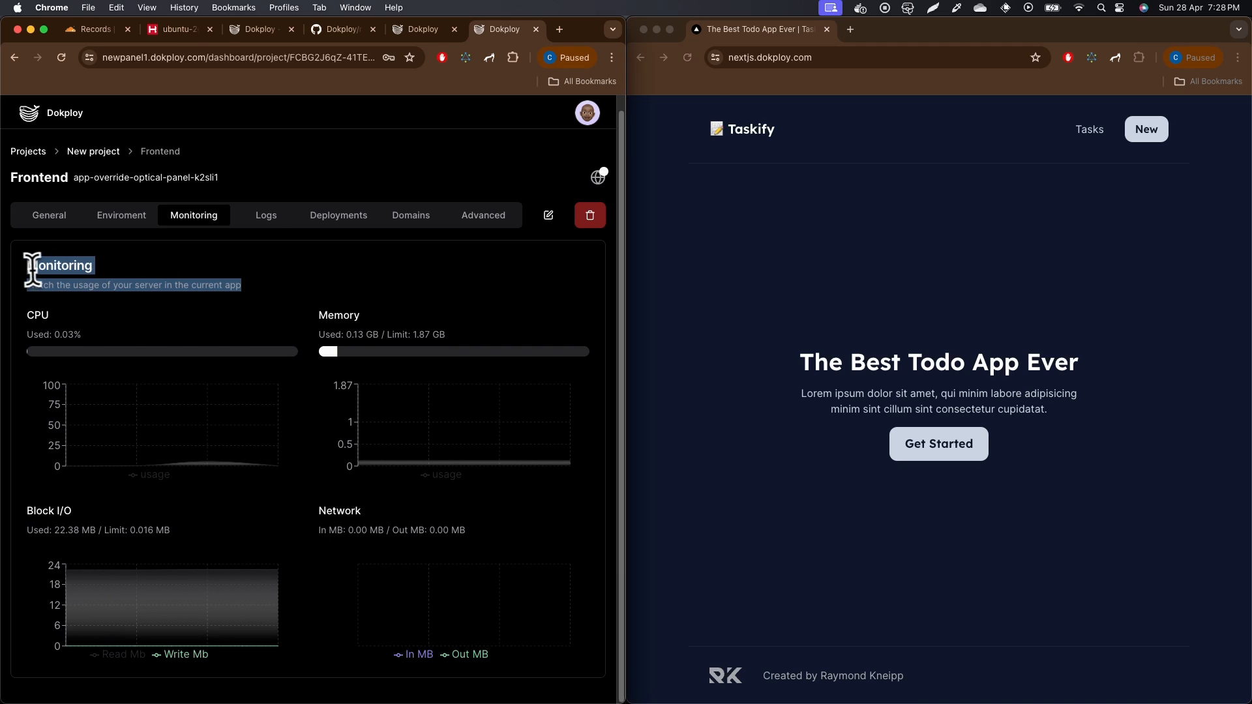
{"action": "left_click", "coordinate": [404, 292]}
{"action": "left_click", "coordinate": [750, 194]}
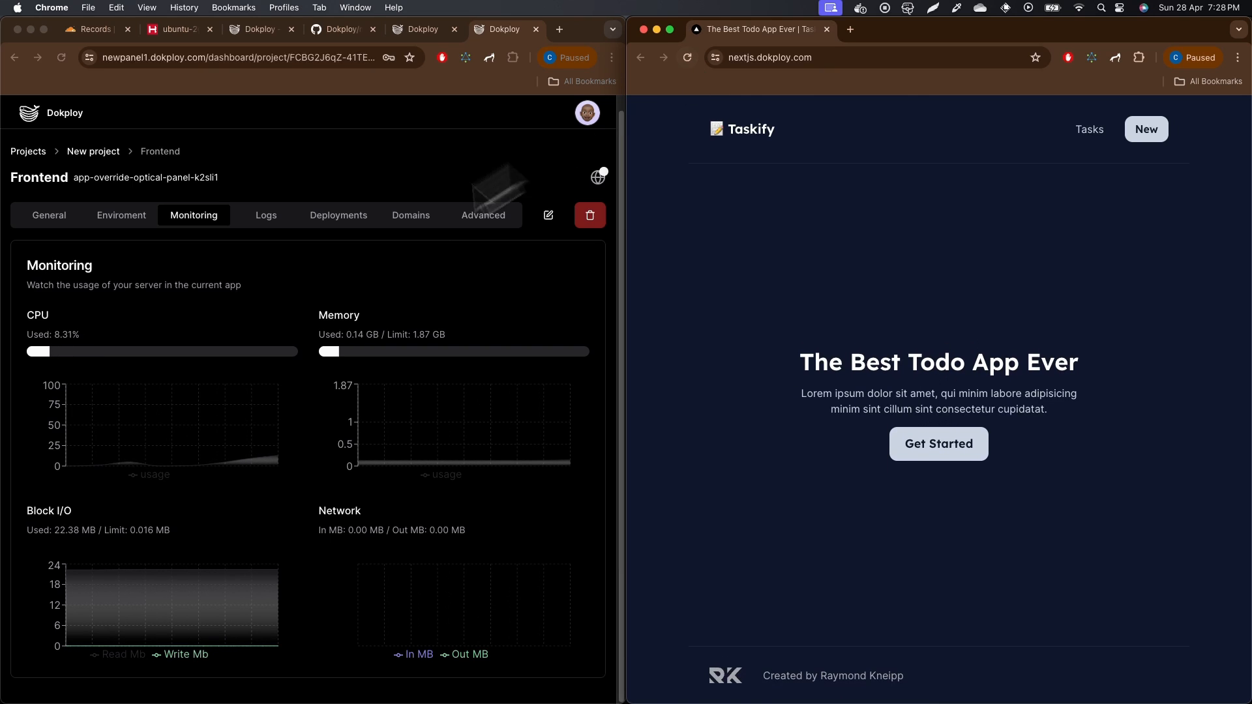
Step: Glance at the Environment and General tabs and monitoring again, then show the dokploy.com home page
{"action": "left_click", "coordinate": [110, 232]}
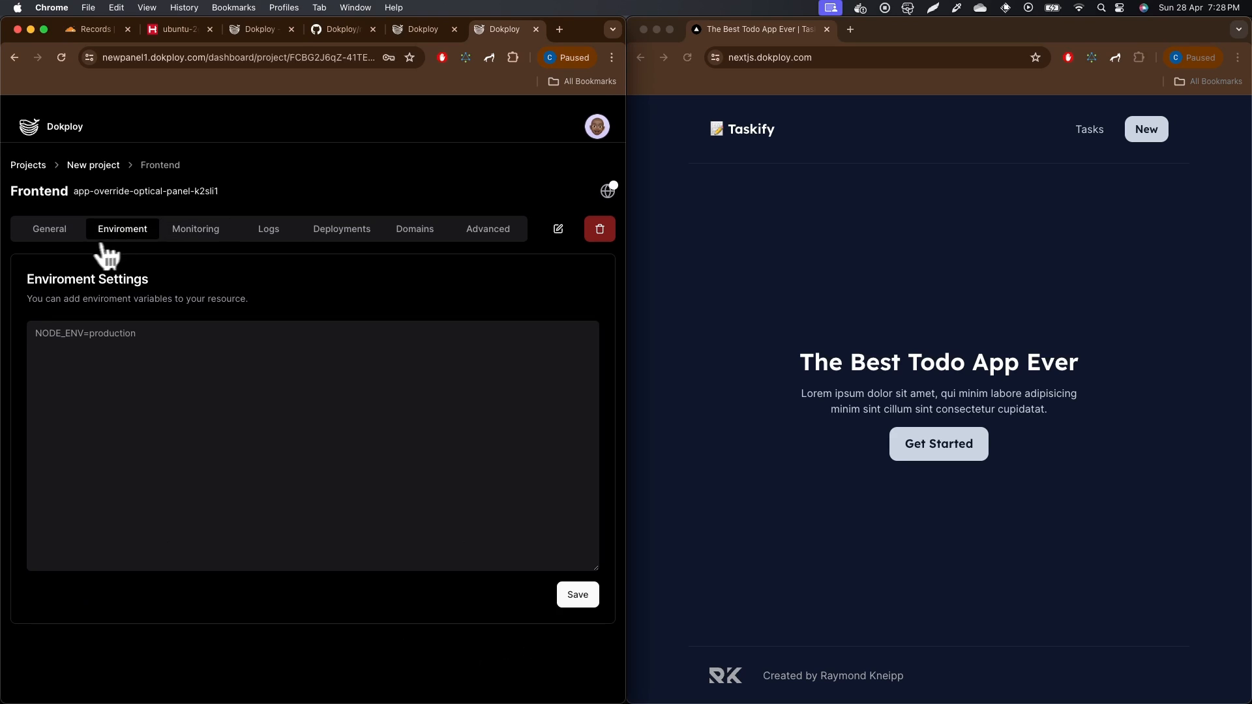
{"action": "left_click", "coordinate": [49, 232]}
{"action": "left_click", "coordinate": [208, 231]}
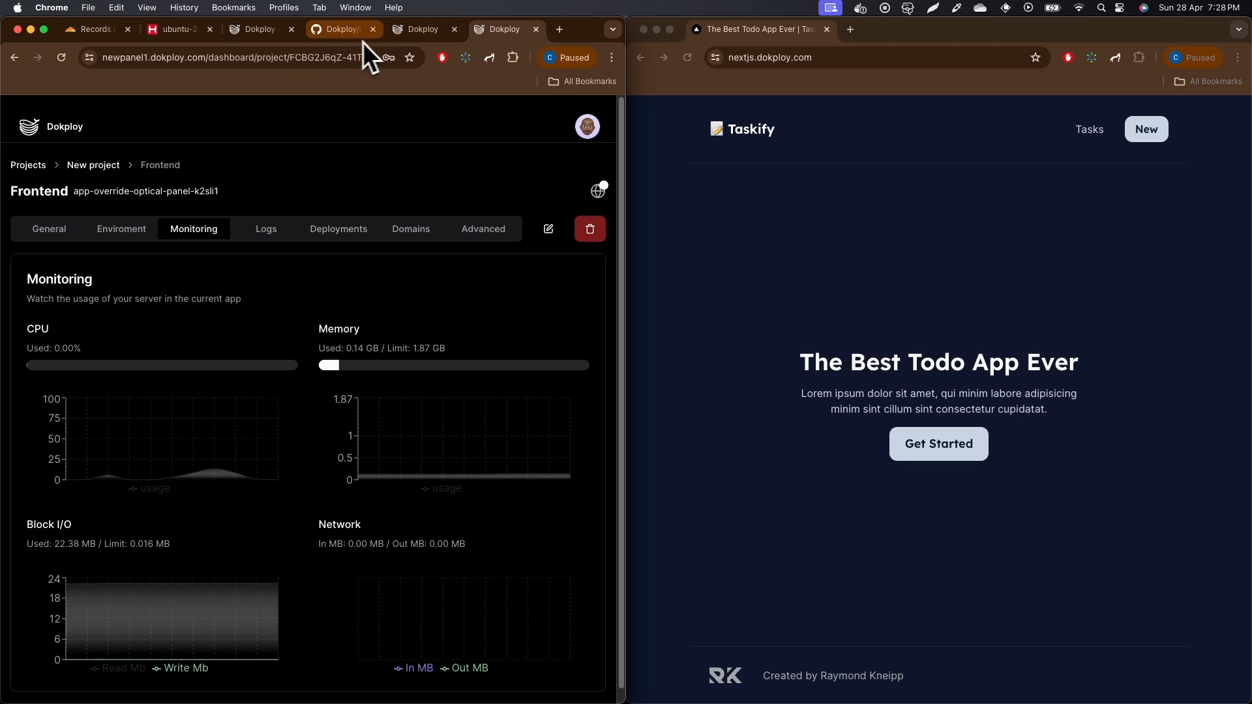
{"action": "left_click", "coordinate": [269, 37]}
{"action": "left_click", "coordinate": [536, 471]}
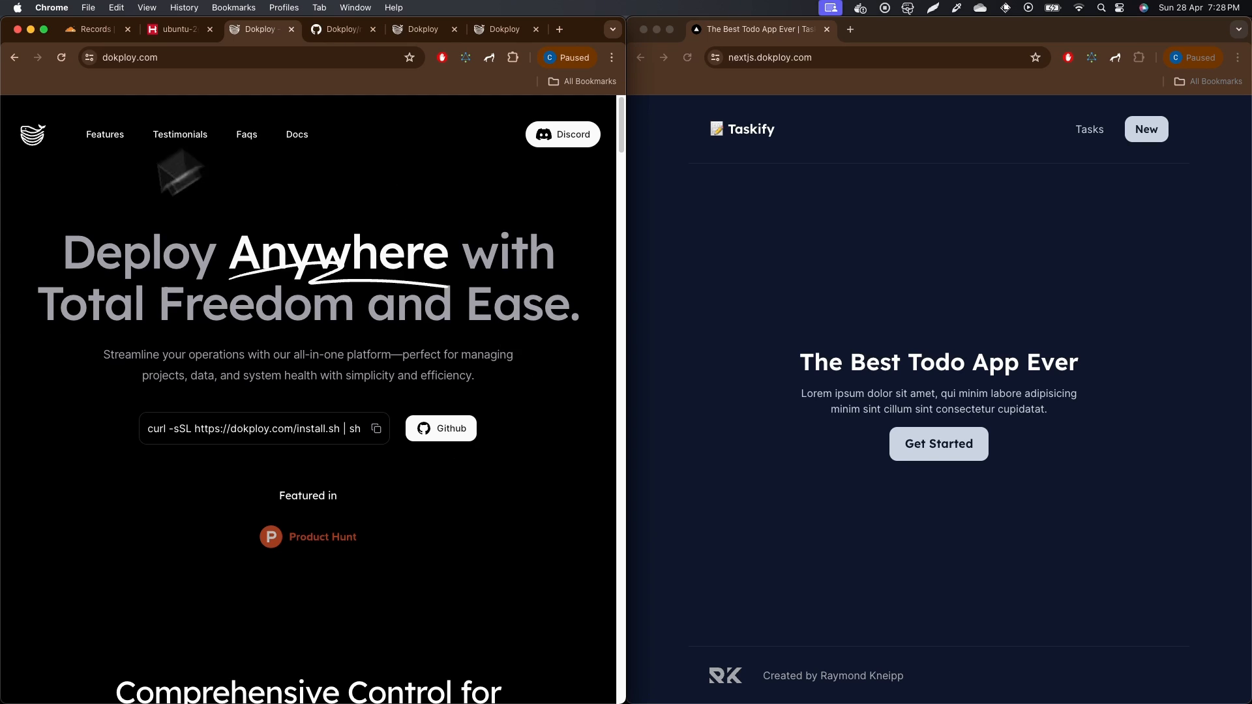